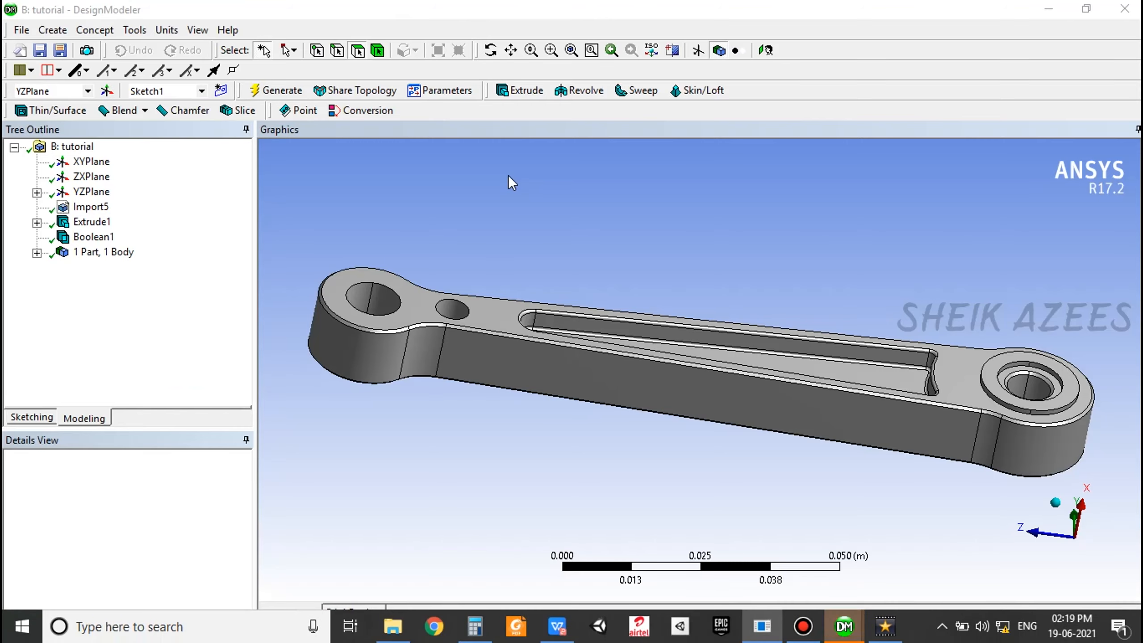
Delete the Extrude1 and Boolean1 features that form the small hole near the link's narrow end.
left_click(639, 281)
middle_click_drag(640, 284, 786, 342)
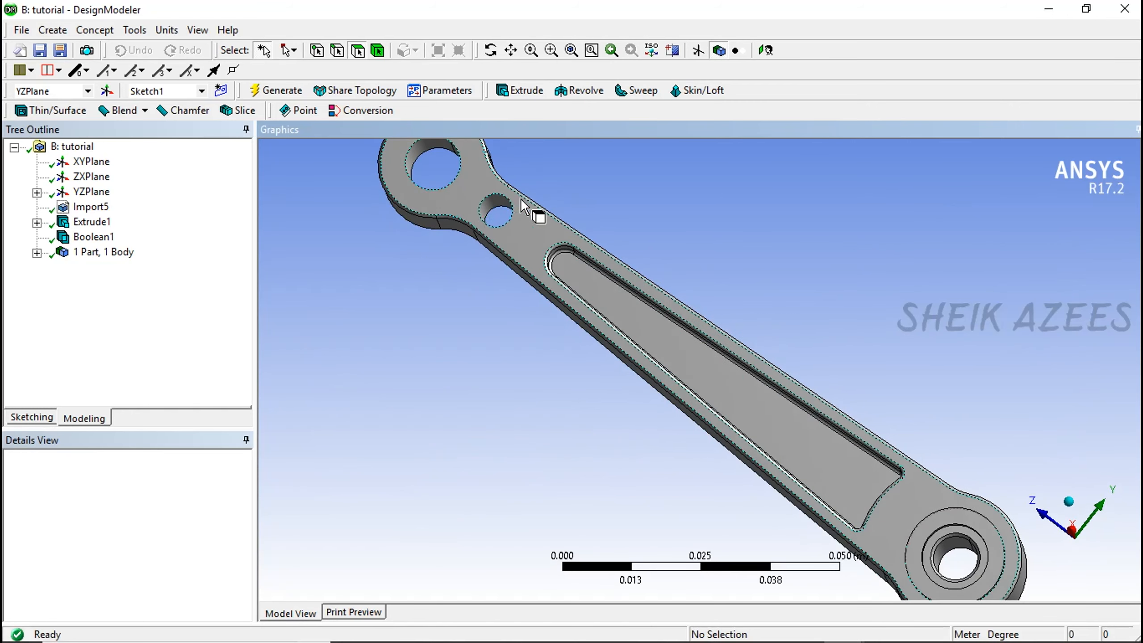
left_click(101, 239)
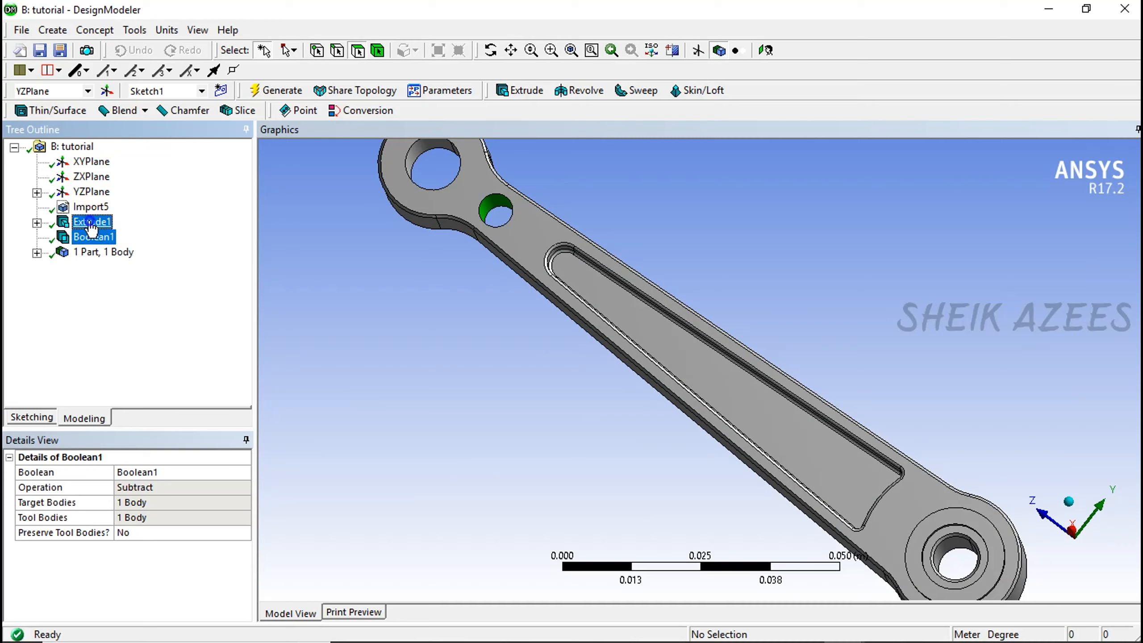
right_click(91, 223)
left_click(135, 253)
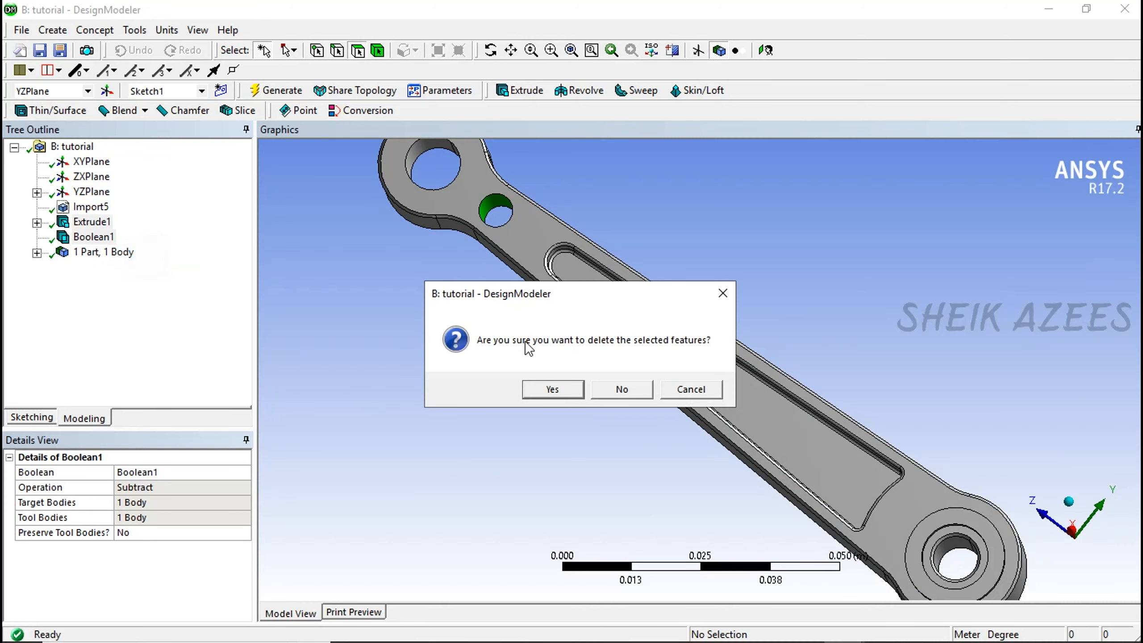
left_click(554, 390)
middle_click_drag(555, 388, 459, 346)
middle_click_drag(706, 385, 761, 422)
left_click(72, 164)
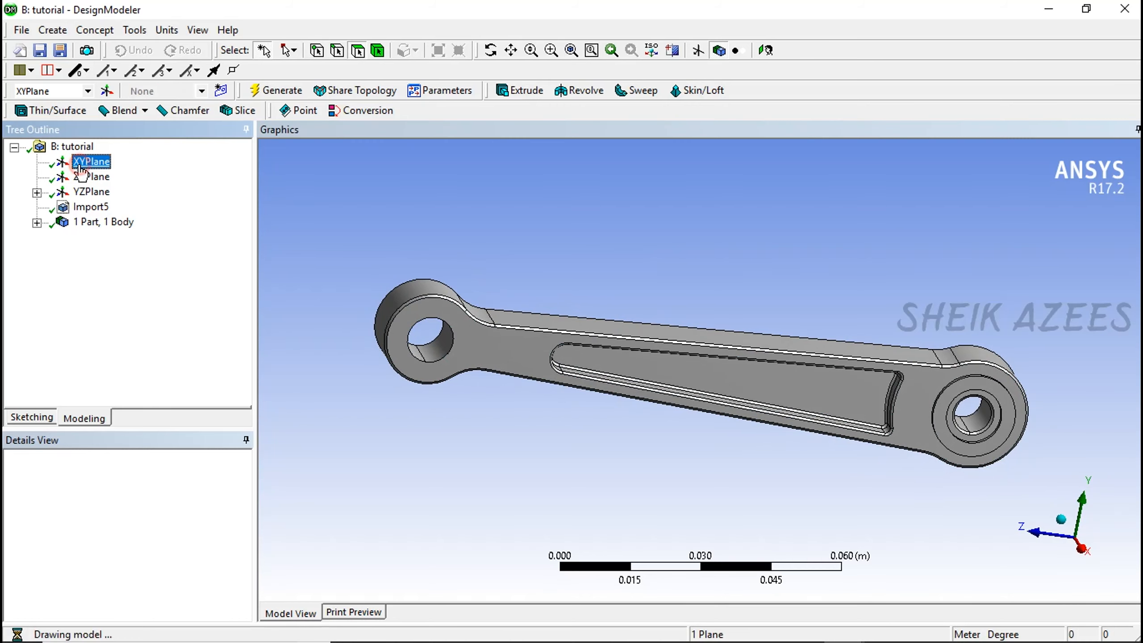
left_click(92, 177)
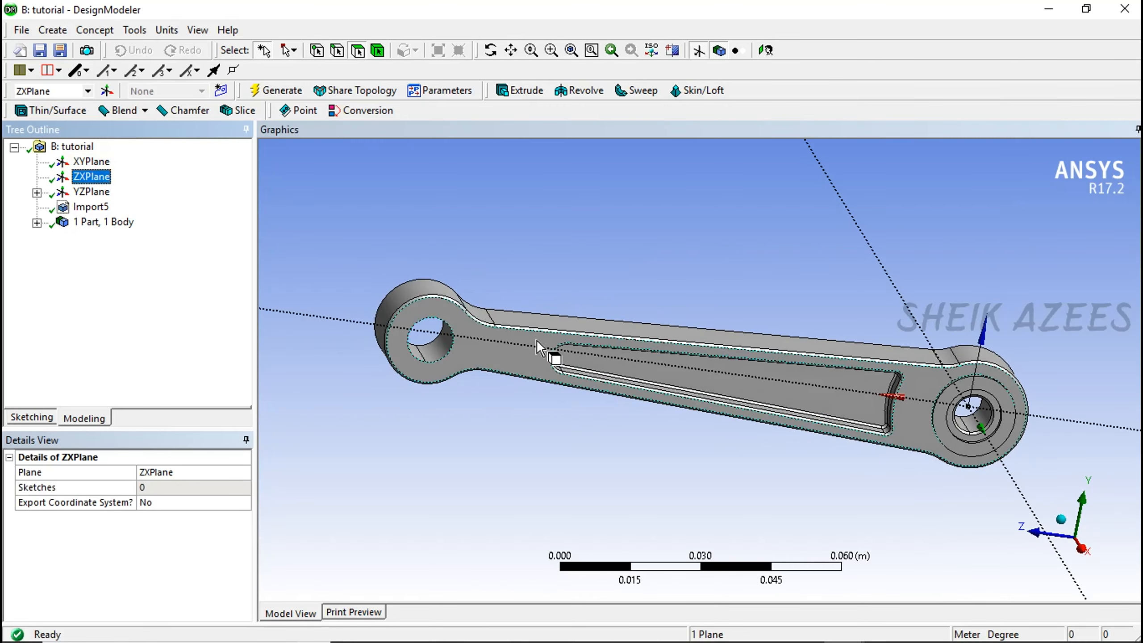
middle_click_drag(538, 342, 511, 317)
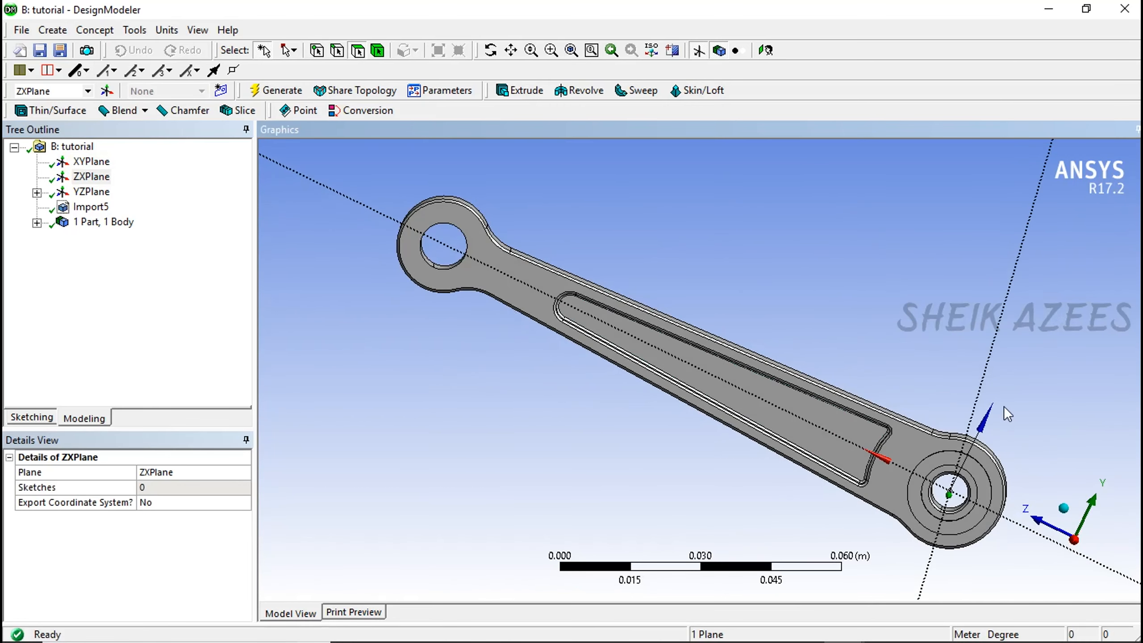
left_click(1075, 540)
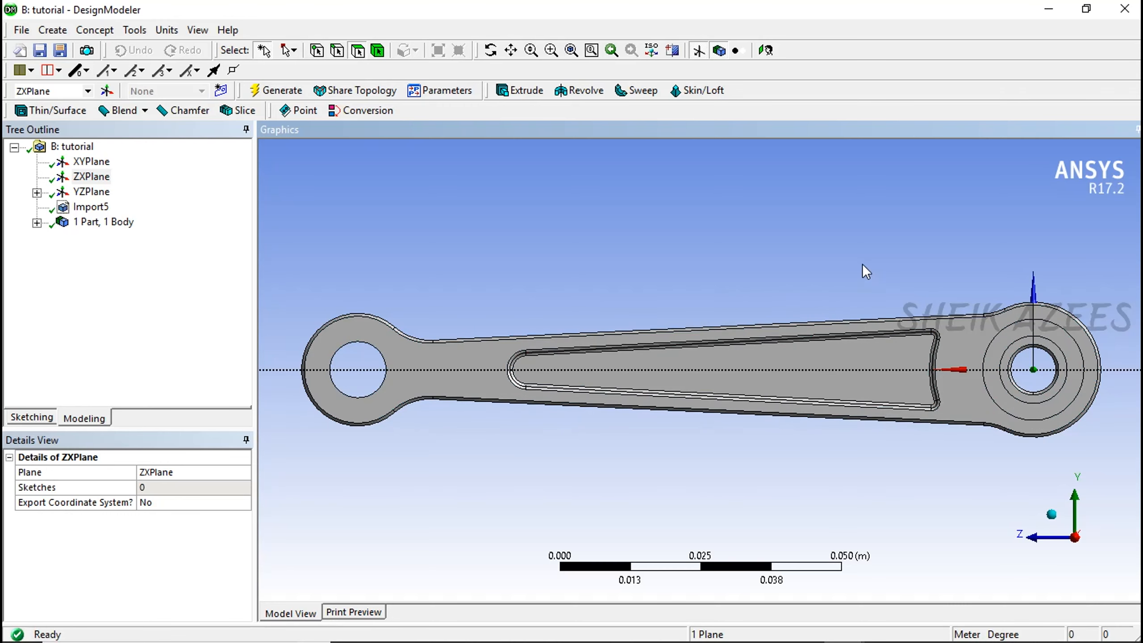
left_click(137, 33)
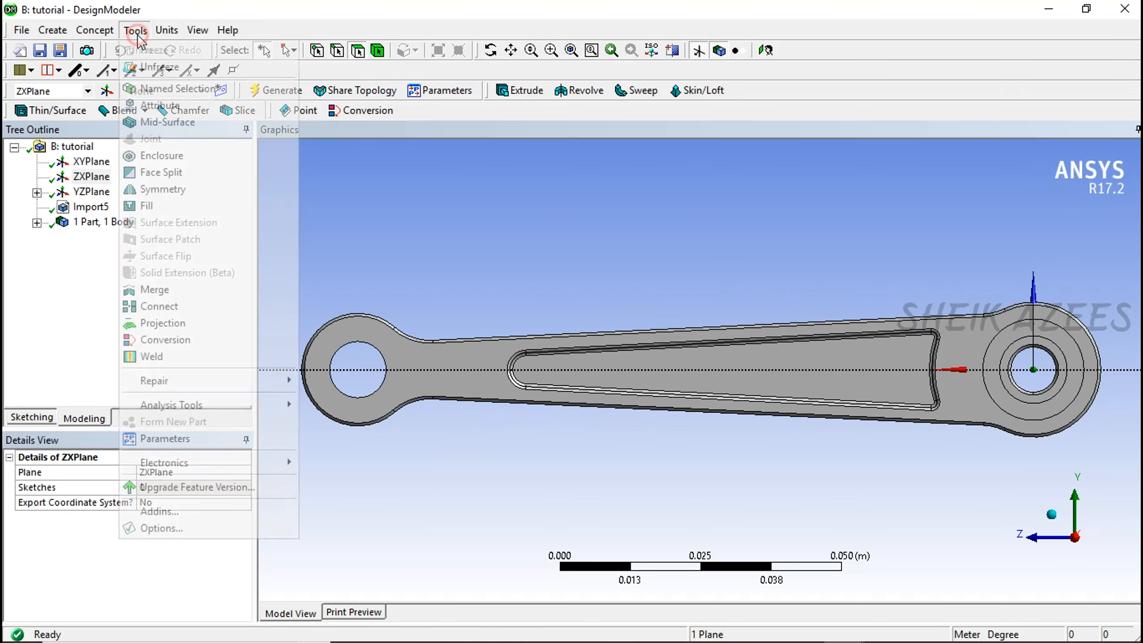
left_click(184, 191)
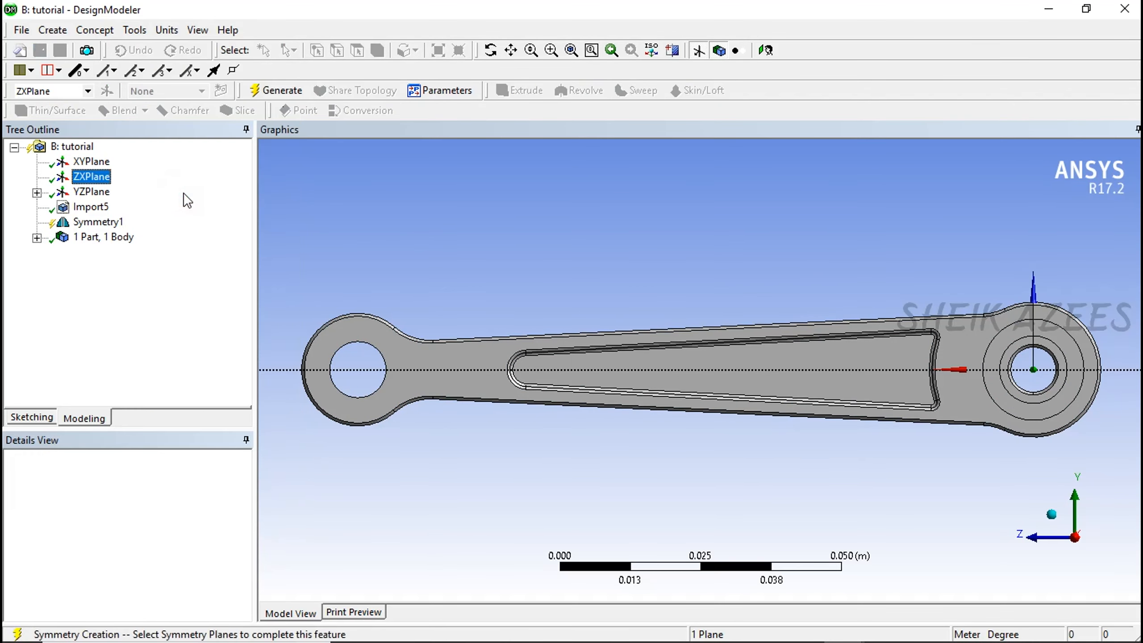
middle_click_drag(685, 291, 666, 261)
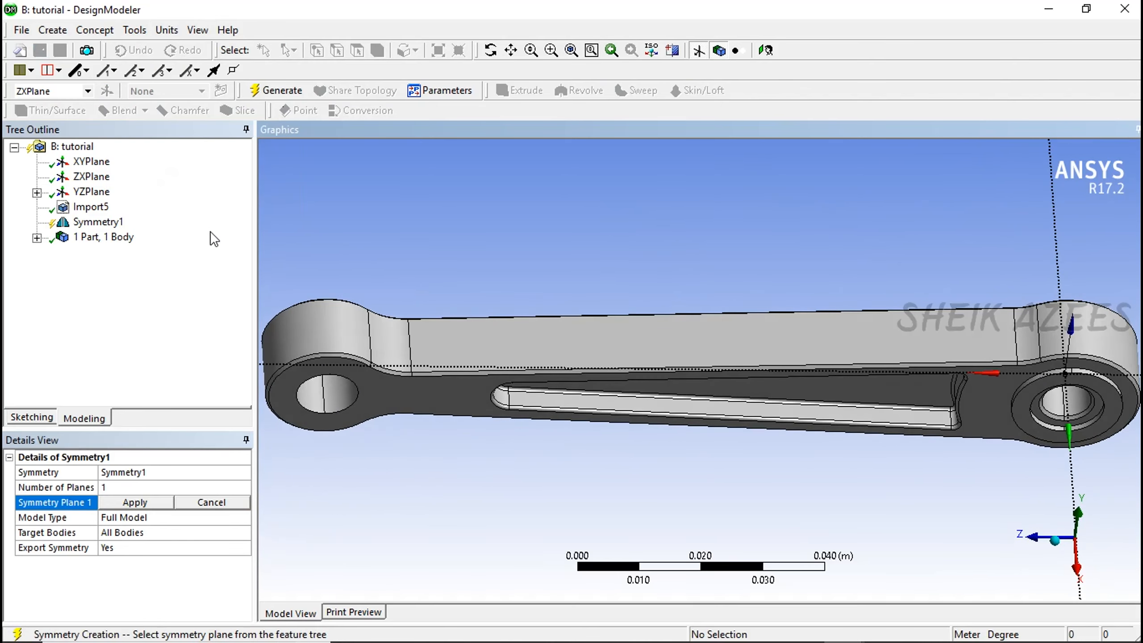
right_click(99, 225)
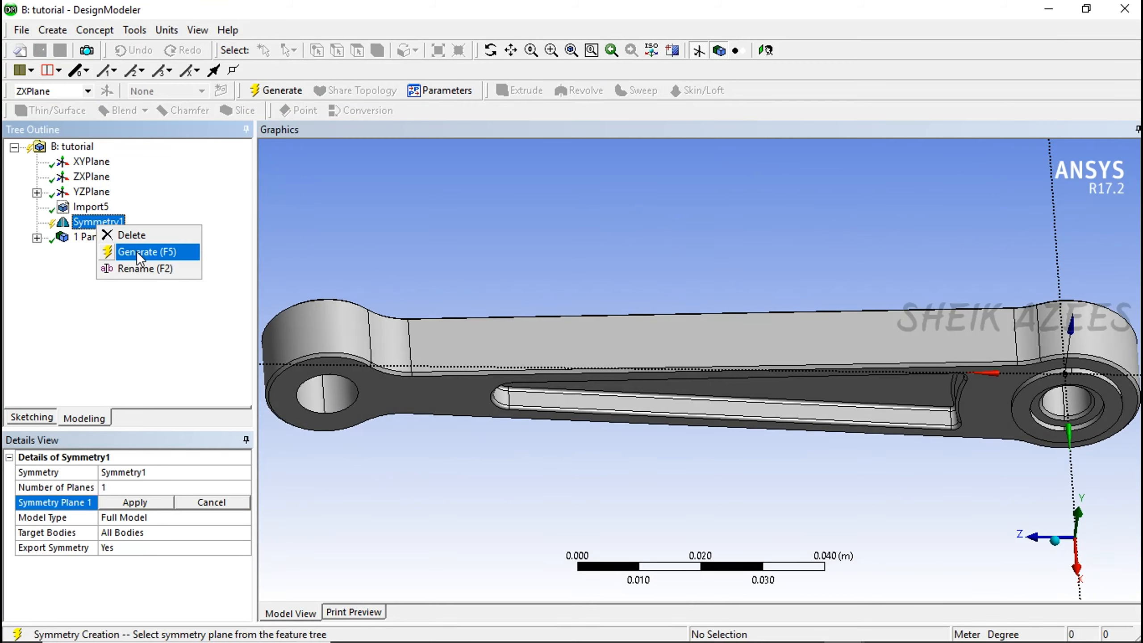
left_click(131, 235)
left_click(529, 394)
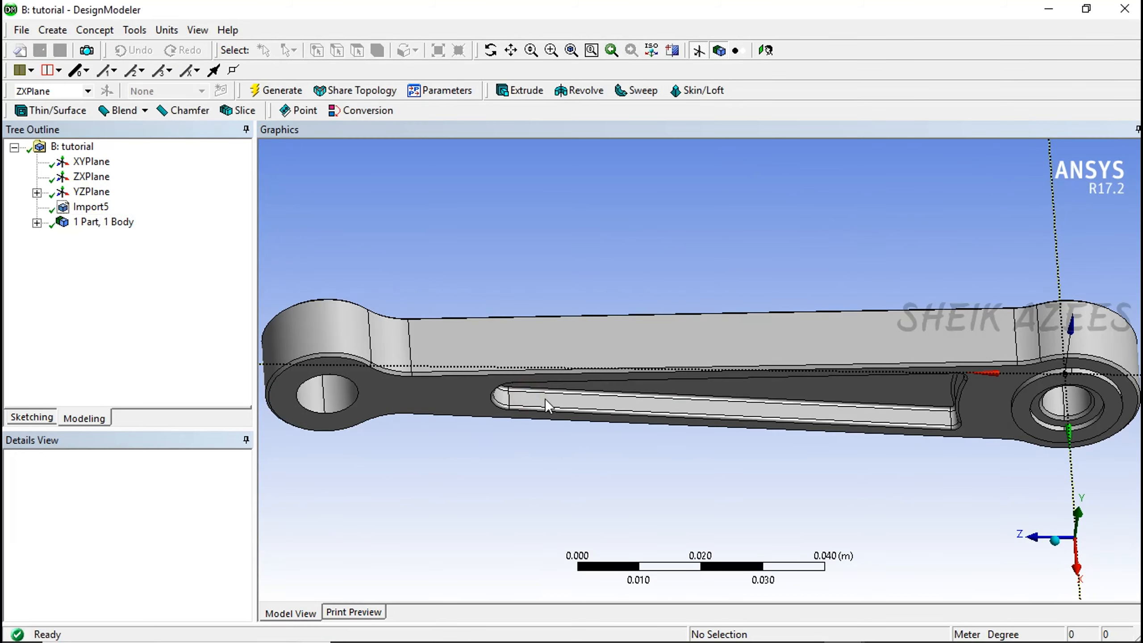
Examine the link's tapered pocket and the stepped bore at its wide end from several angles.
middle_click_drag(605, 368, 605, 319)
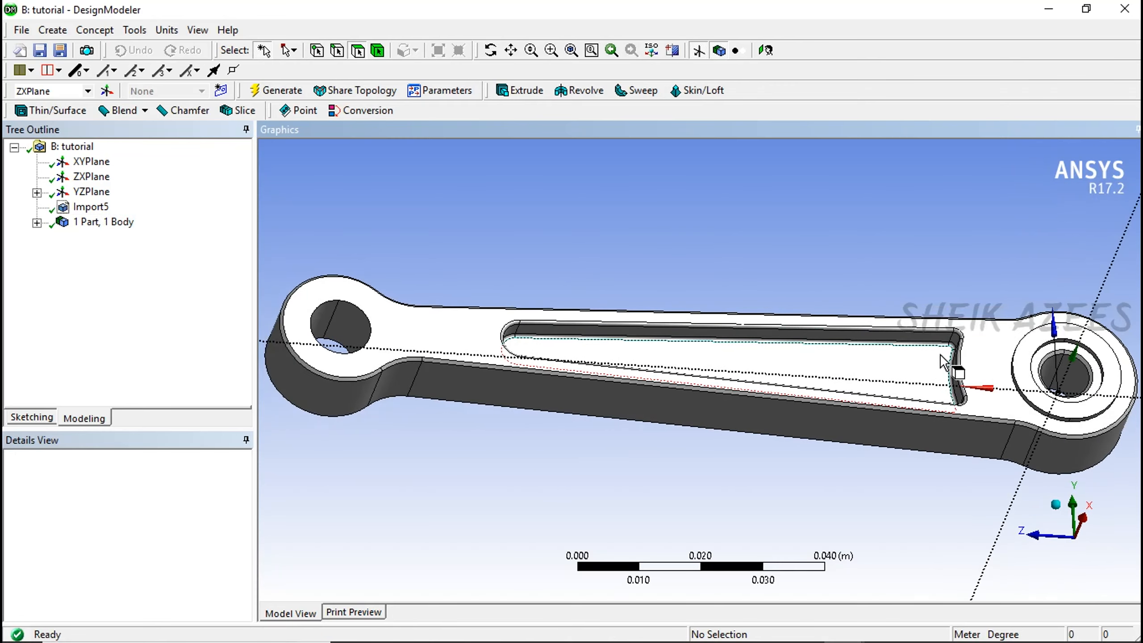
middle_click_drag(943, 358, 940, 325)
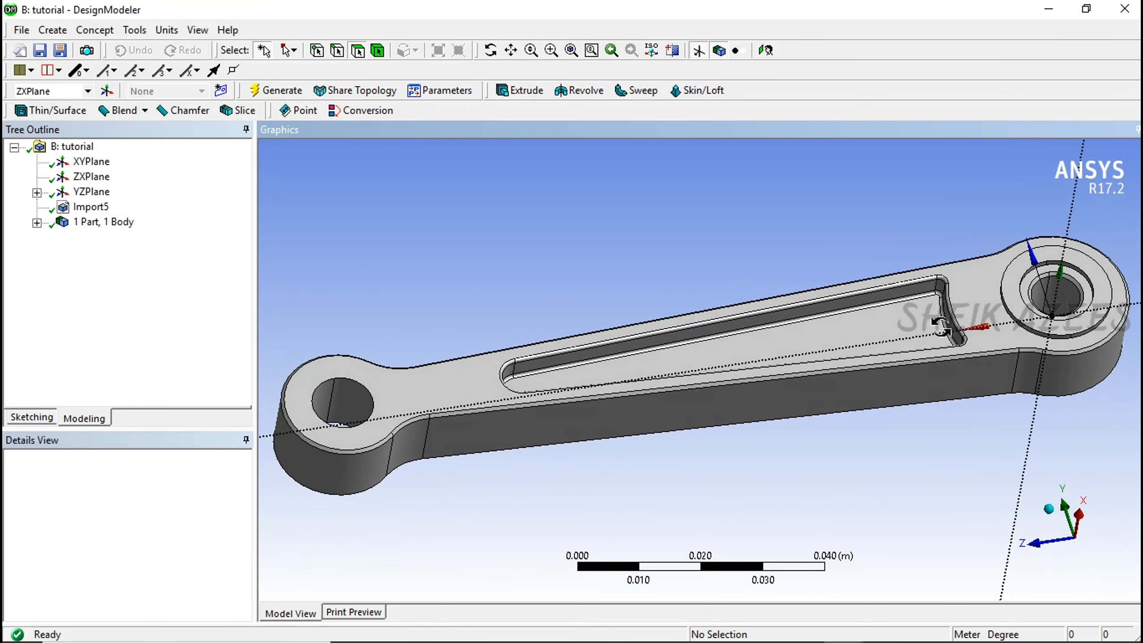
scroll(945, 270, "up", 5)
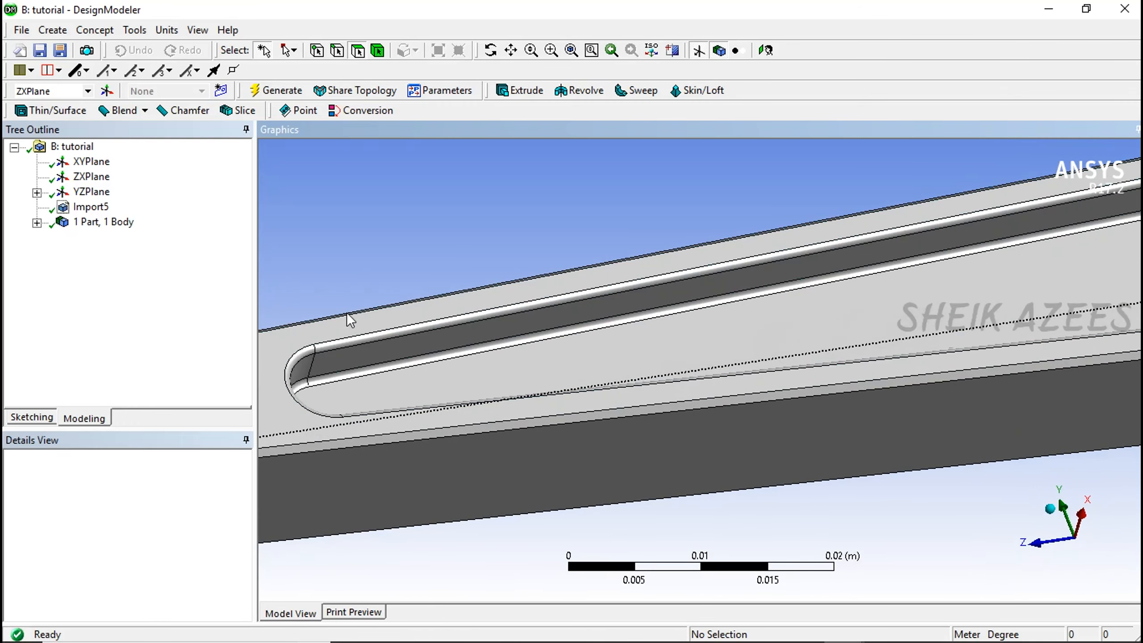
middle_click_drag(347, 313, 457, 365)
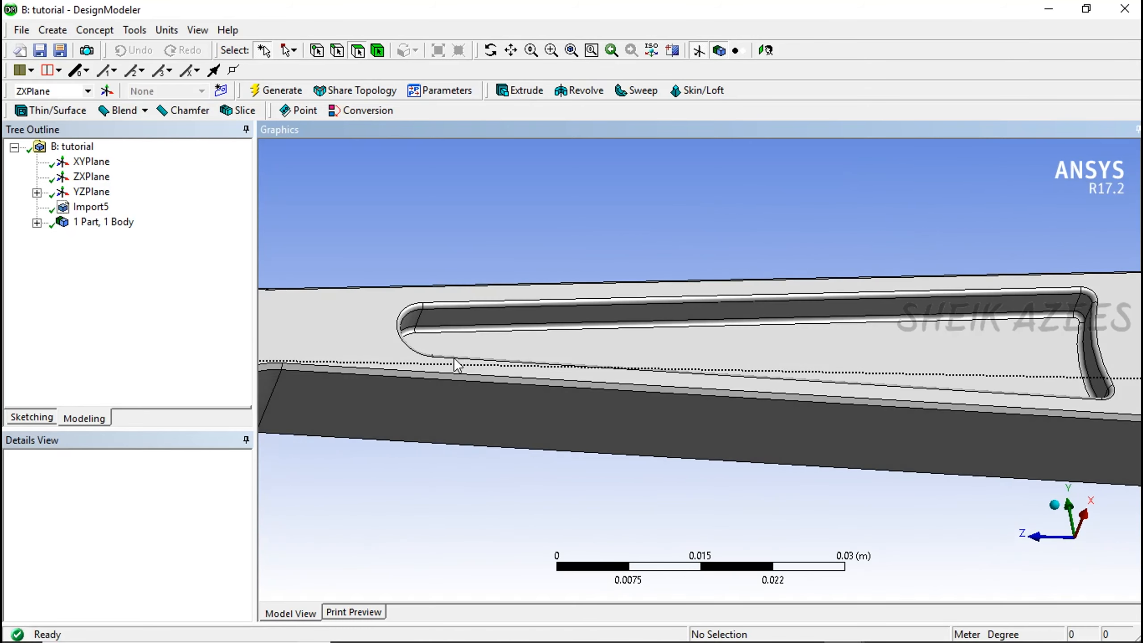
left_click(135, 30)
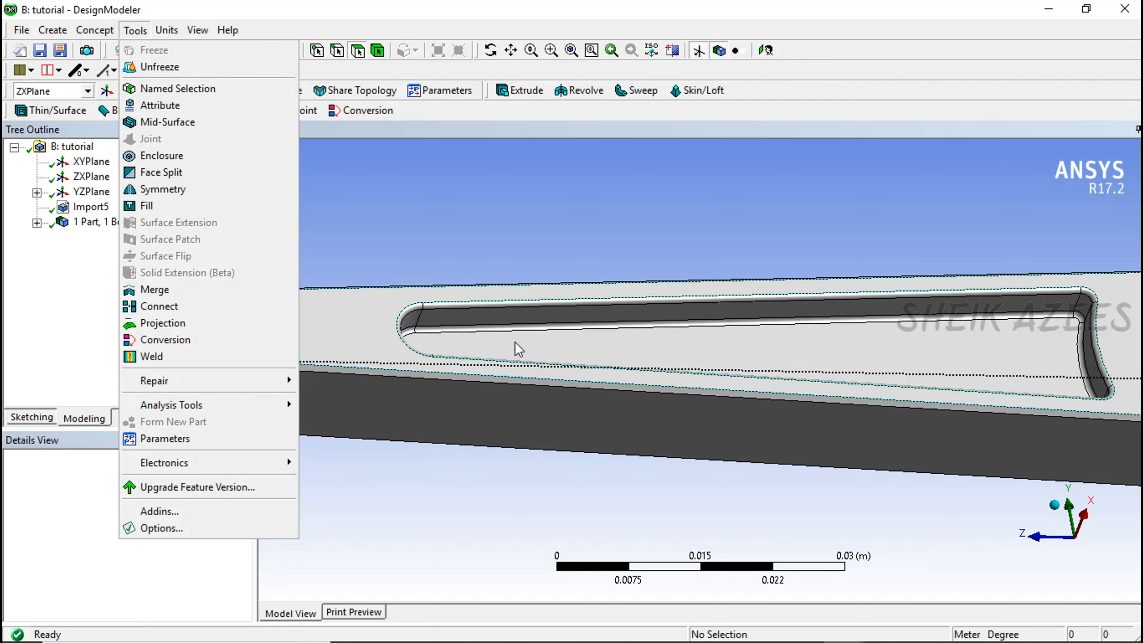
left_click(571, 155)
scroll(564, 280, "down", 5)
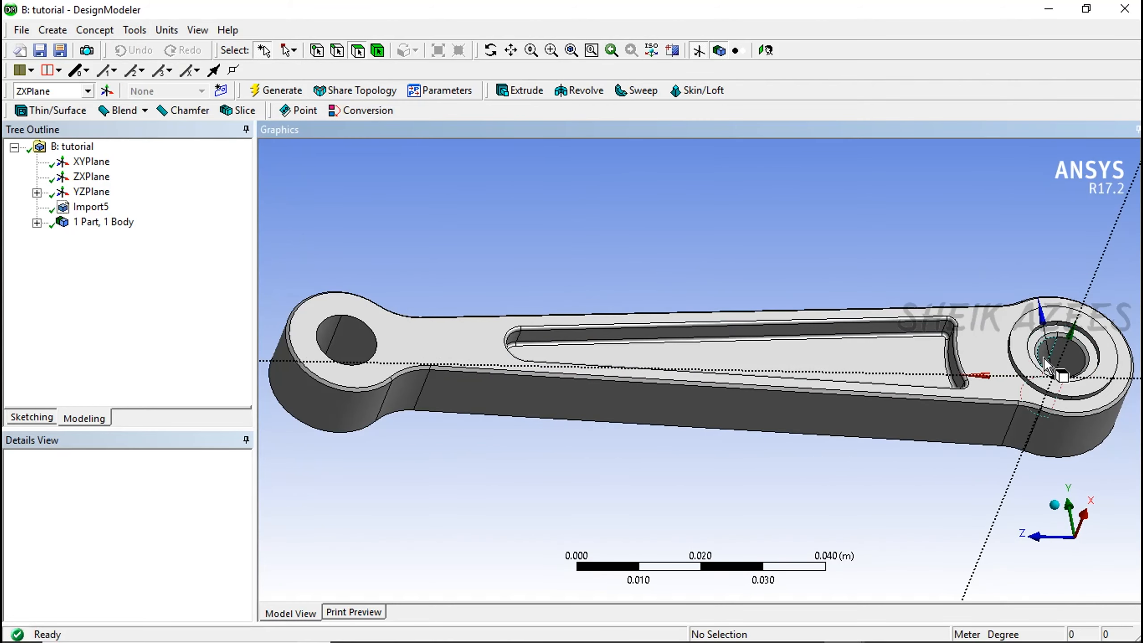
scroll(923, 331, "up", 3)
scroll(923, 331, "up", 1)
middle_click_drag(922, 331, 860, 294)
scroll(726, 298, "down", 8)
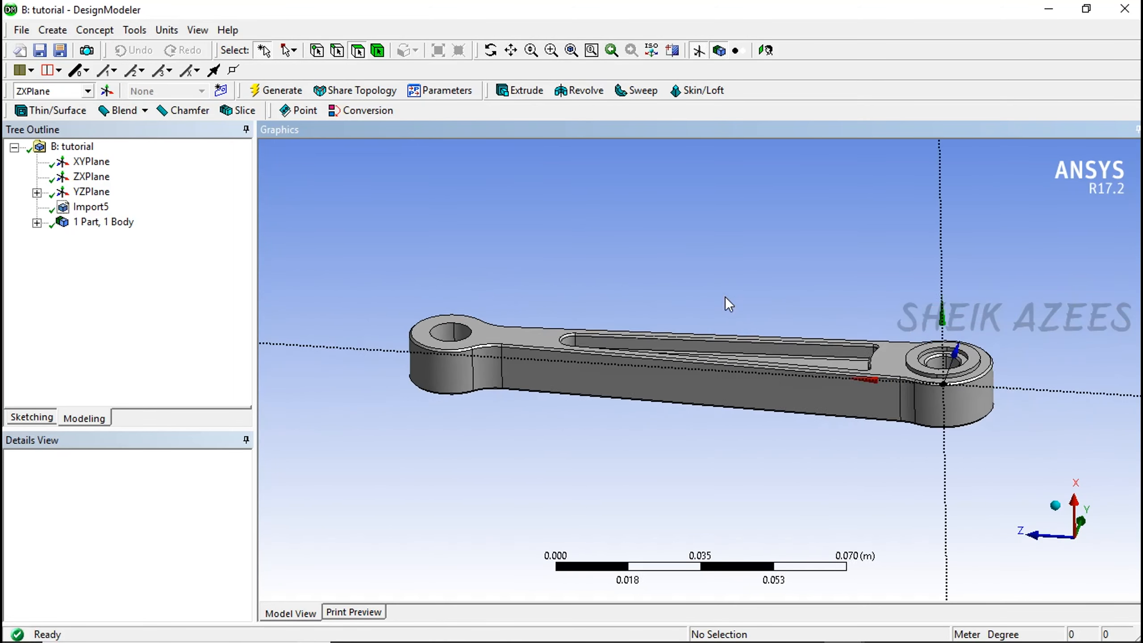
right_click_drag(848, 298, 986, 438)
middle_click_drag(986, 437, 993, 397)
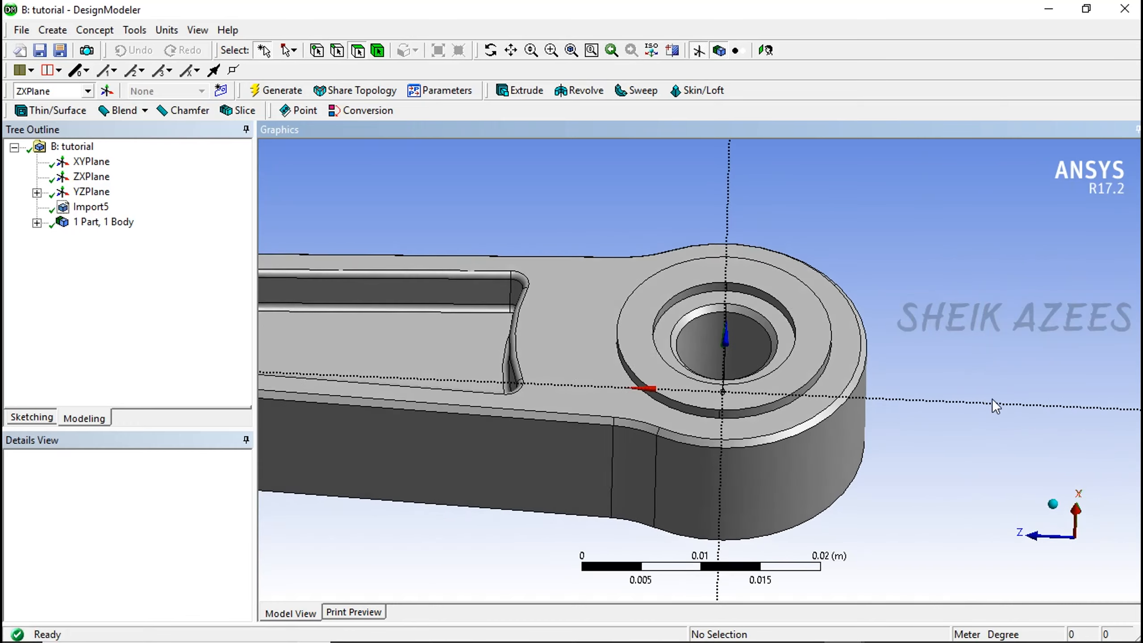
scroll(993, 396, "down", 3)
scroll(994, 403, "down", 4)
scroll(337, 303, "up", 2)
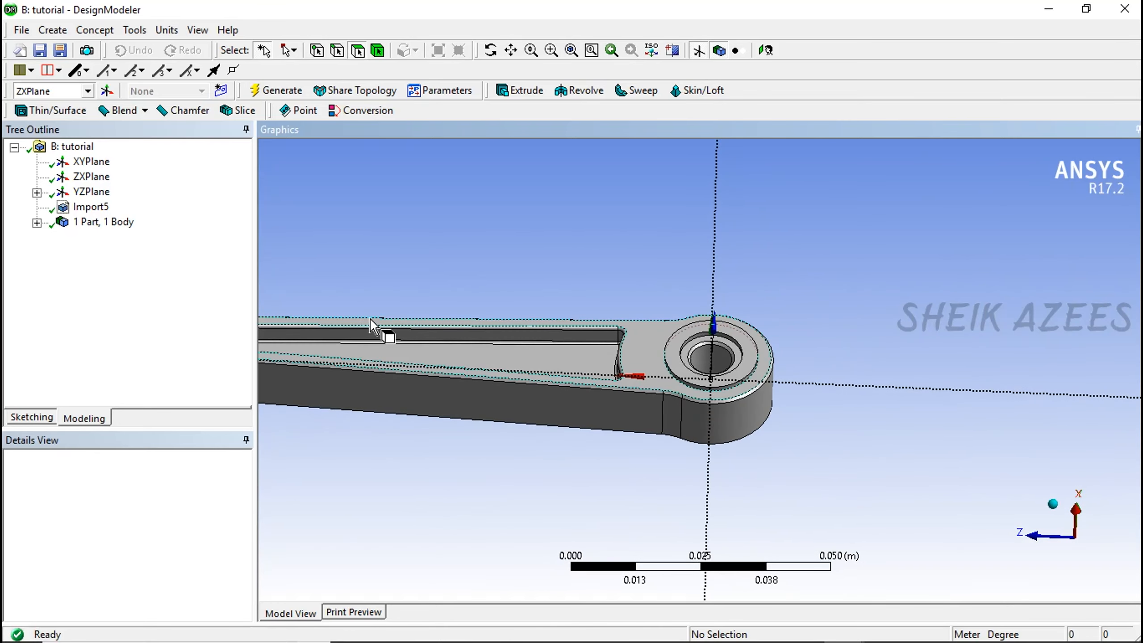
middle_click_drag(375, 327, 604, 367)
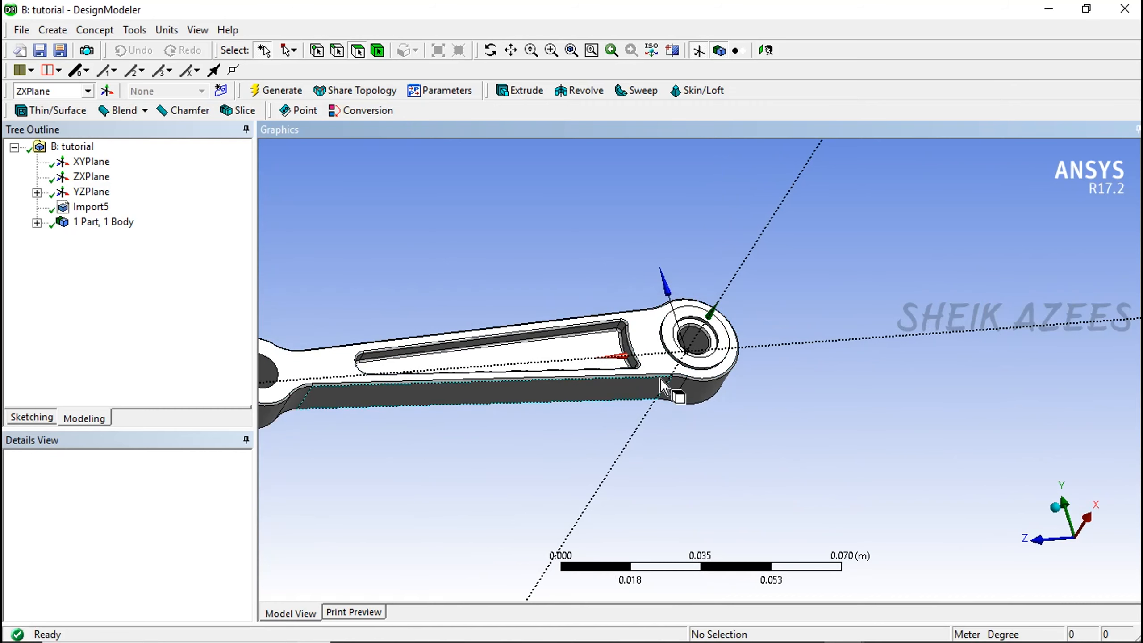
Start a Fill feature with By Cavity extraction and select the tapered pocket's floor and one long side's floor fillet.
left_click(135, 30)
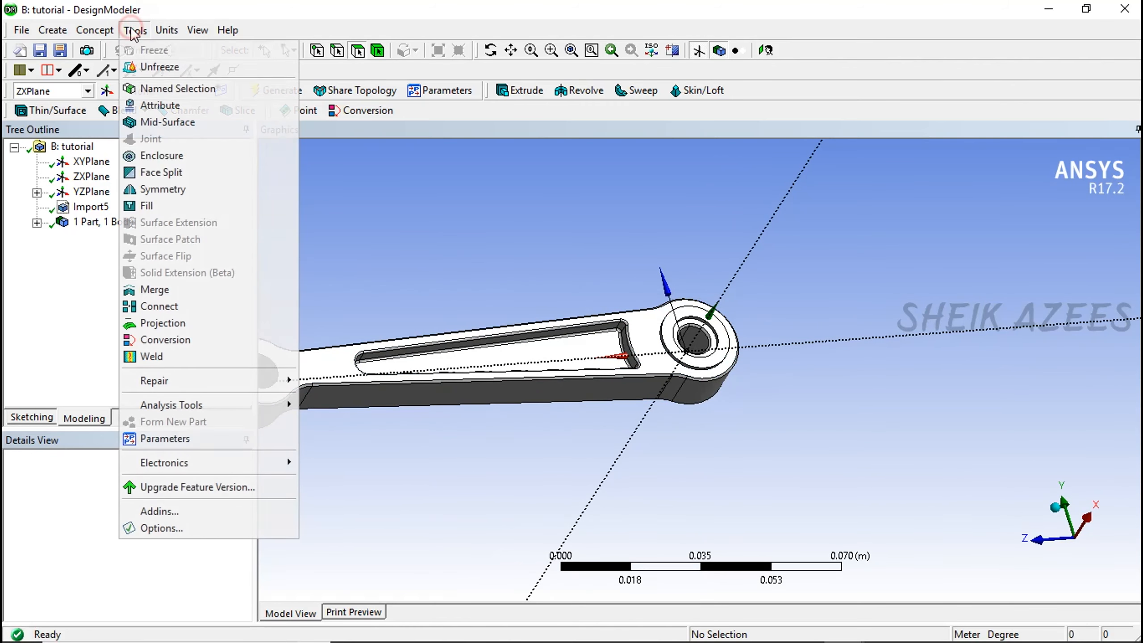
left_click(204, 211)
middle_click_drag(345, 256, 345, 258)
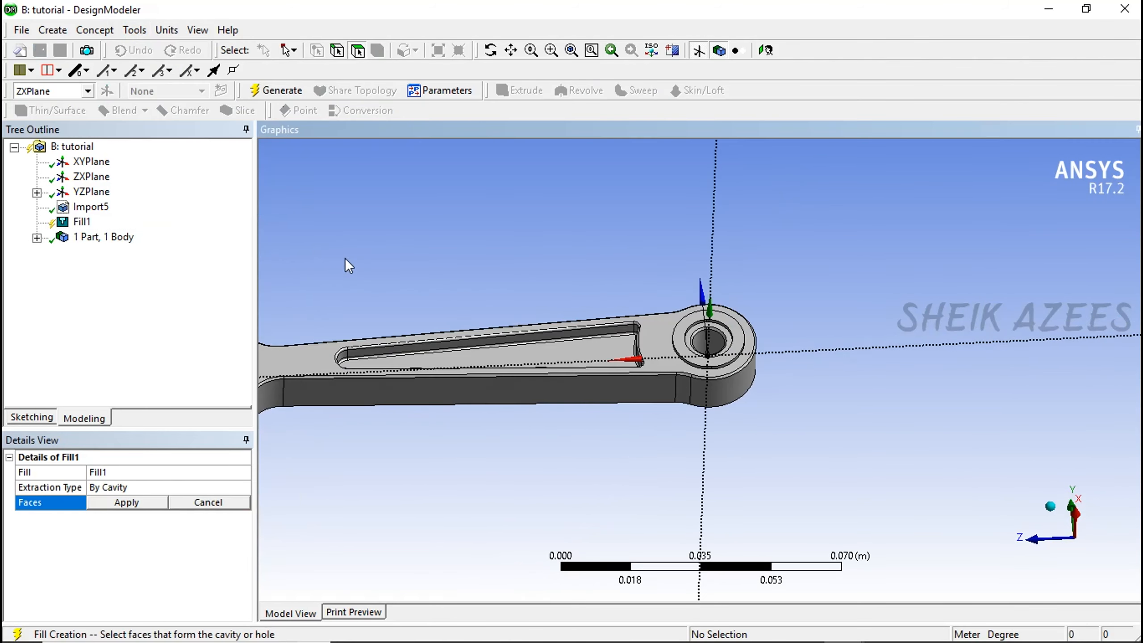
left_click_drag(399, 288, 596, 488)
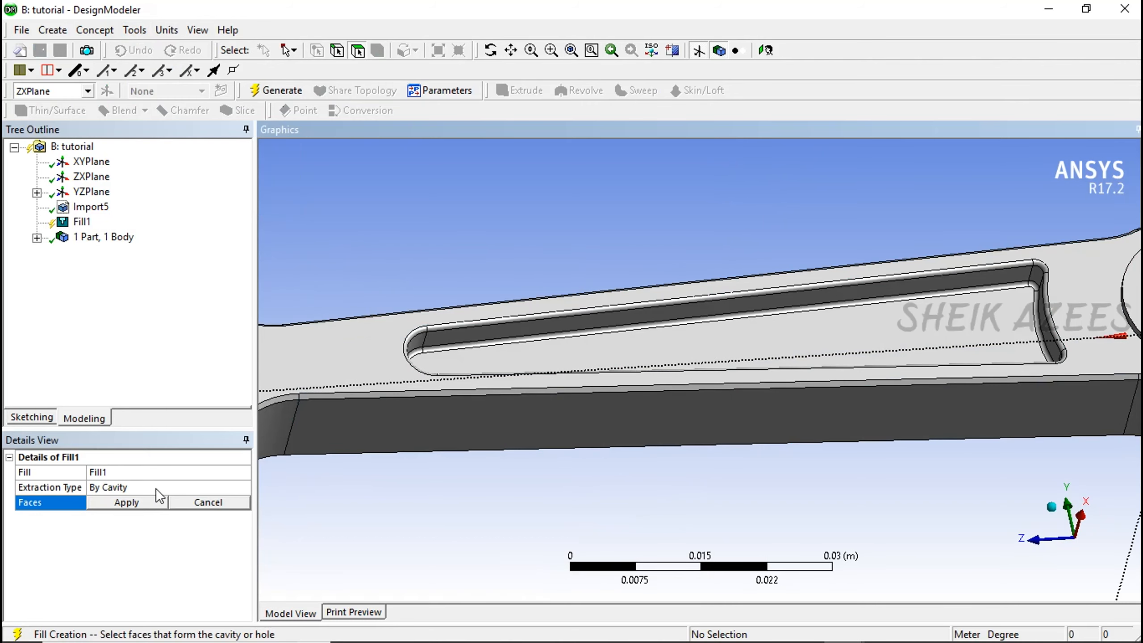
left_click(245, 488)
left_click(244, 487)
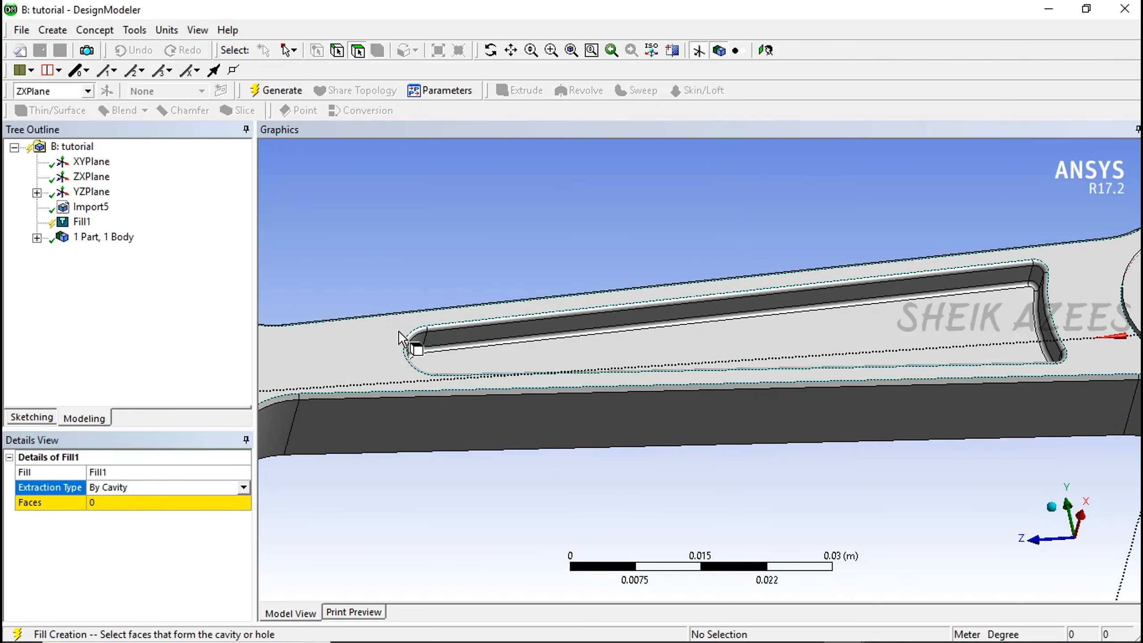
scroll(402, 339, "up", 2)
left_click(436, 348)
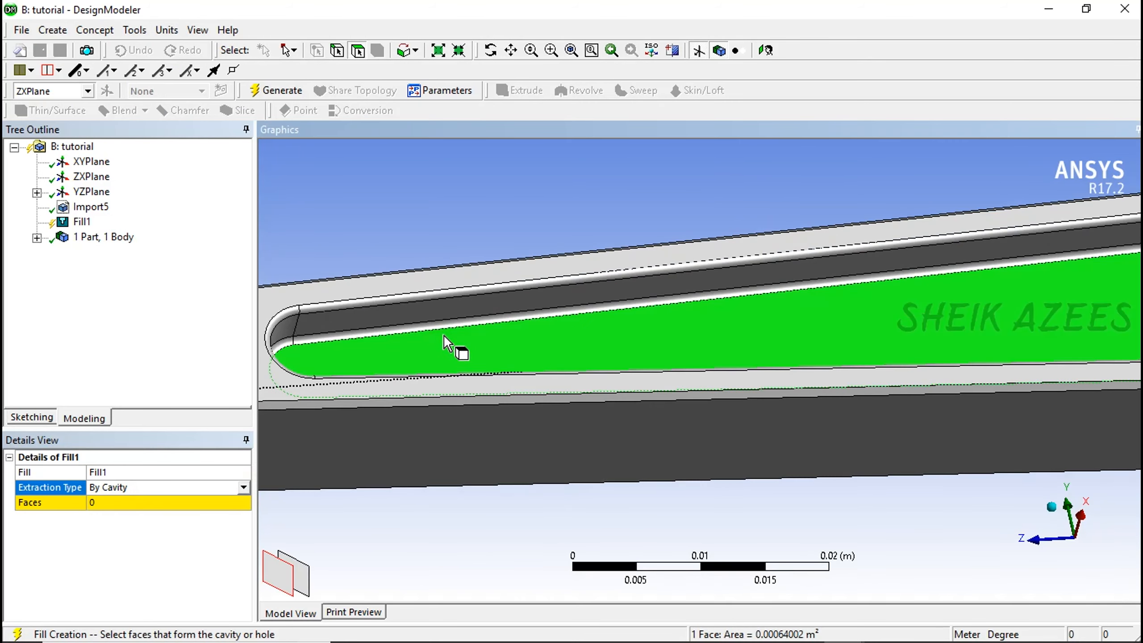
scroll(336, 314, "up", 3)
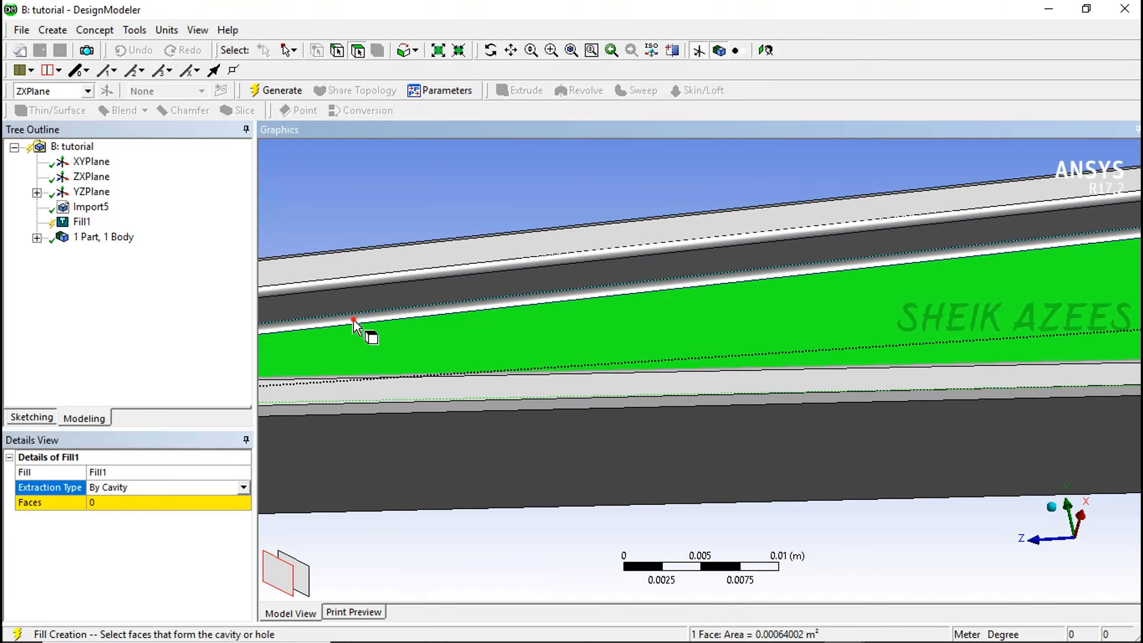
left_click(353, 320, "ctrl")
Add the same long side's wall and rim fillet, plus the pocket's rounded-end wall and fillets, to the cavity face selection.
scroll(531, 296, "down", 5)
middle_click_drag(546, 321, 434, 382)
scroll(434, 382, "up", 1)
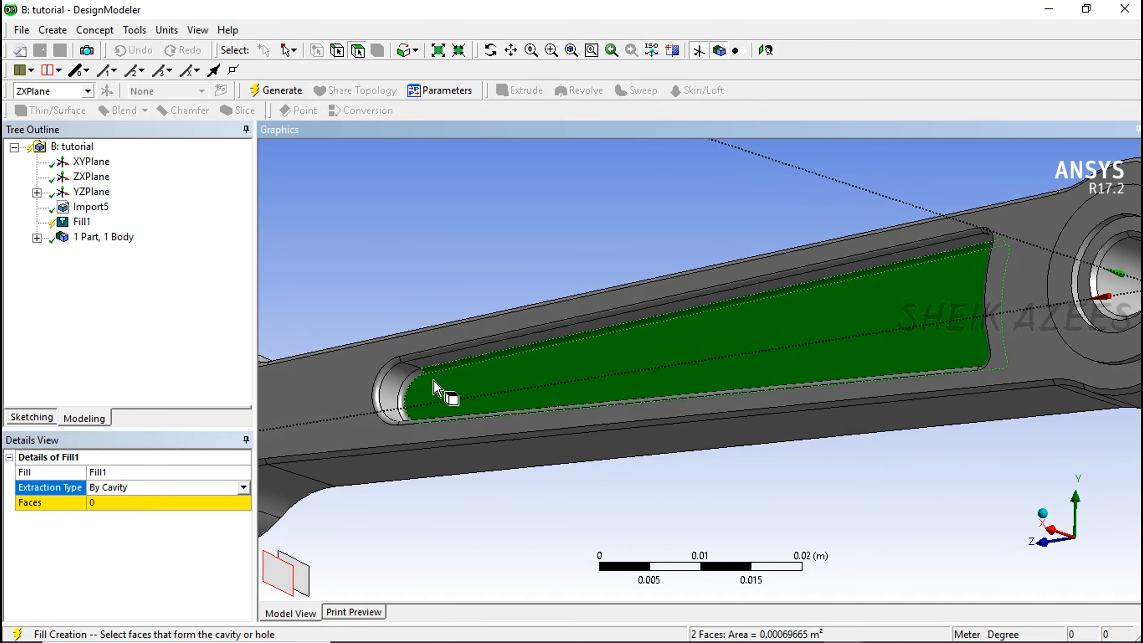
scroll(434, 388, "up", 2)
left_click(290, 385, "ctrl")
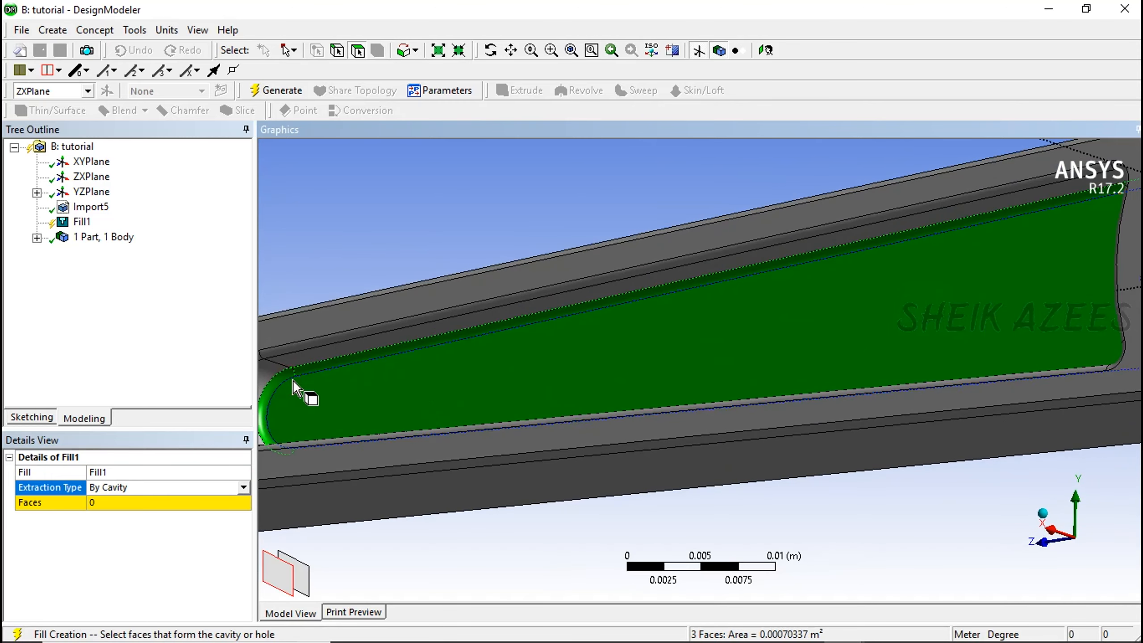
left_click(318, 356, "ctrl")
left_click(318, 350, "ctrl")
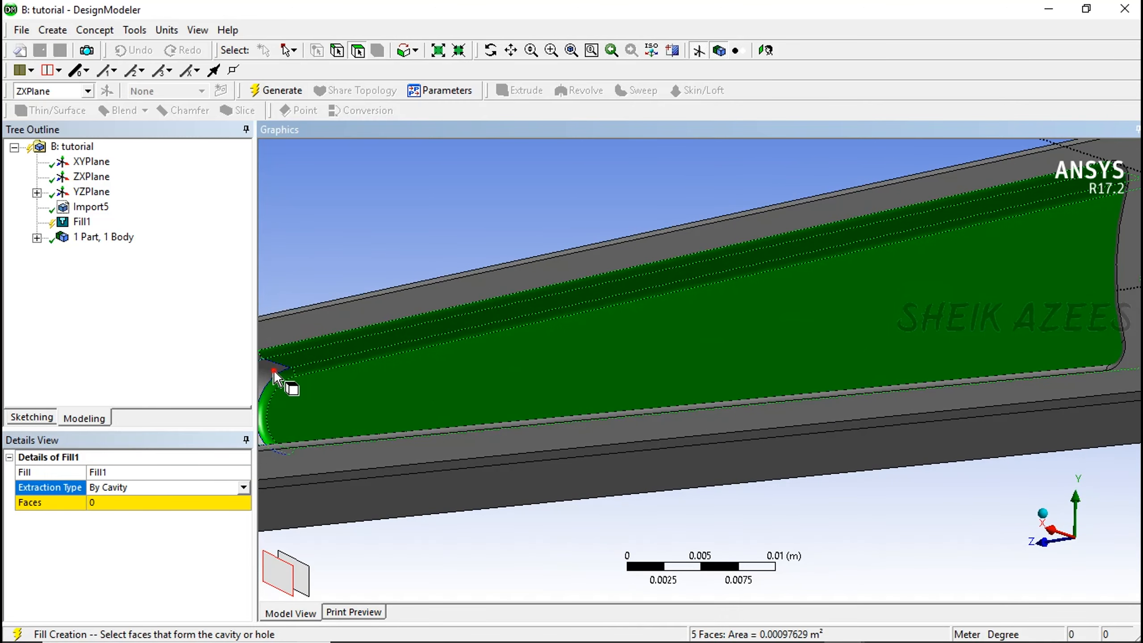
left_click(274, 372, "ctrl")
scroll(474, 327, "down", 3)
right_click_drag(336, 349, 478, 423)
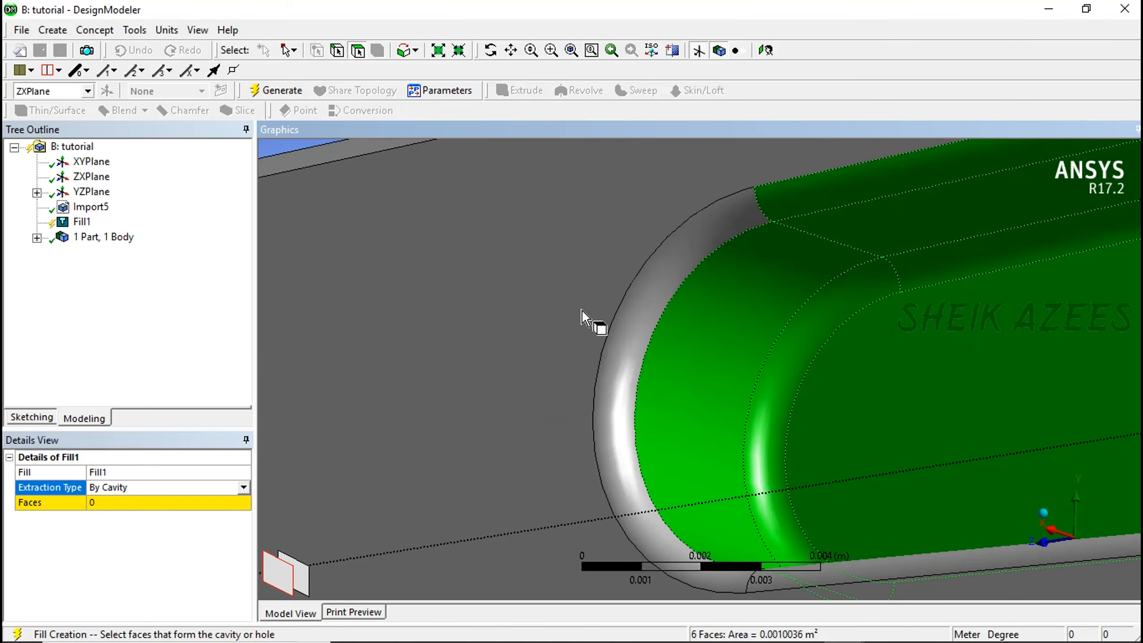
left_click(625, 311, "ctrl")
Add the floor fillet, wall and rim fillet along the pocket's opposite long side to the cavity face selection.
scroll(466, 348, "down", 6)
middle_click_drag(467, 348, 707, 383)
left_click(708, 368, "ctrl")
left_click(693, 376, "ctrl")
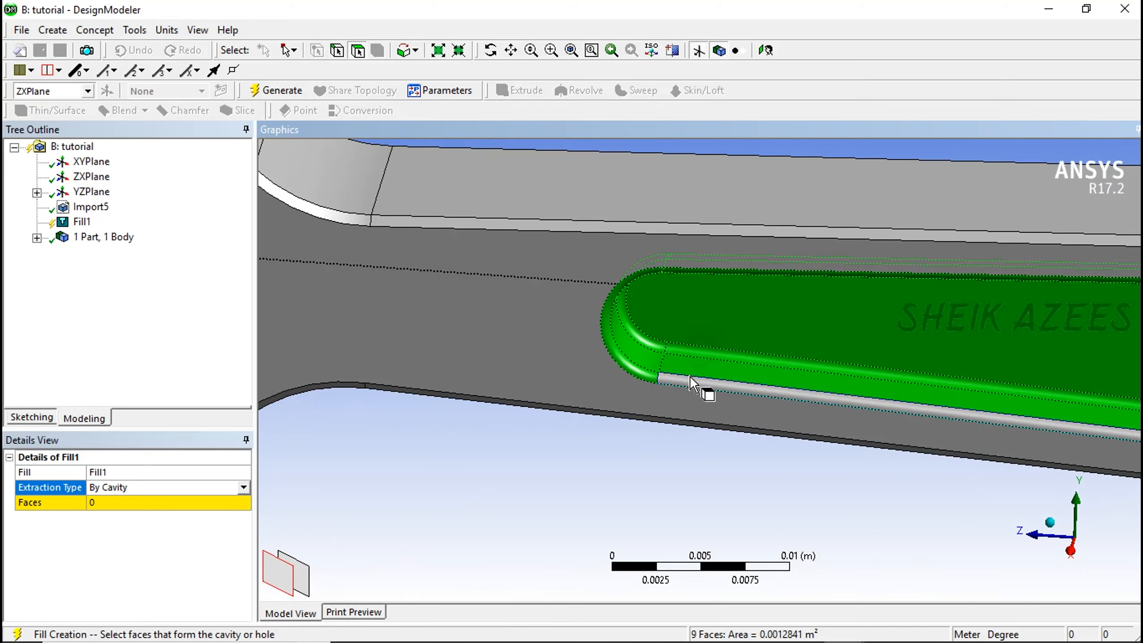
left_click(690, 382, "ctrl")
Add the pocket's wide-end wall and rim fillet, plus one adjoining corner's wall and rim fillet, to the cavity face selection.
scroll(542, 378, "down", 3)
scroll(514, 404, "down", 2)
middle_click_drag(515, 405, 921, 297)
right_click_drag(1048, 417, 1049, 418)
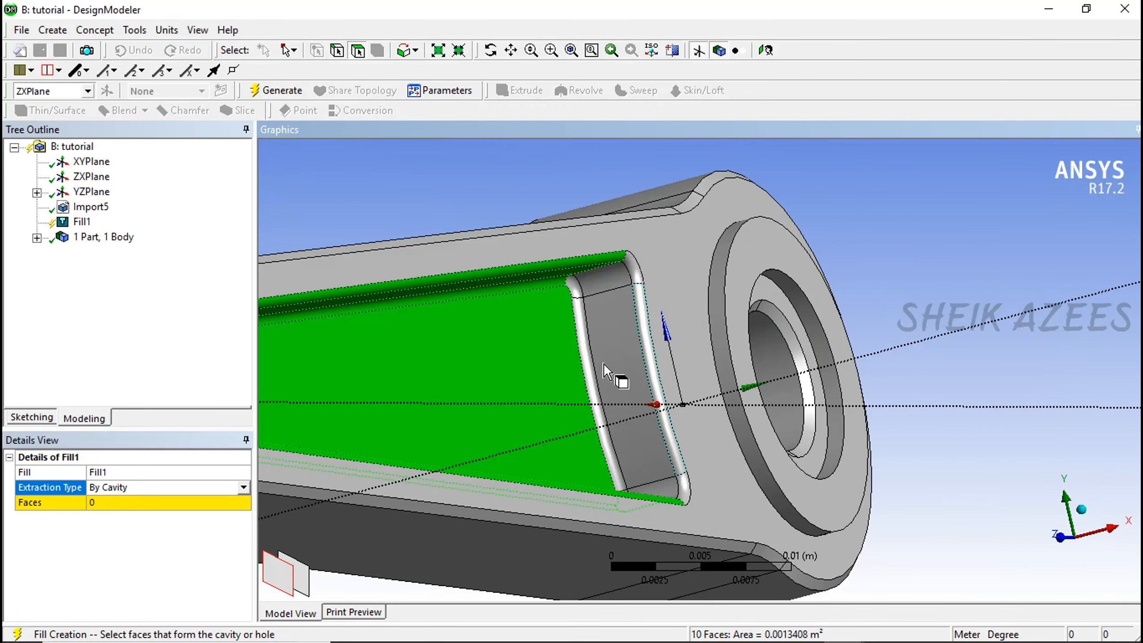
scroll(585, 307, "up", 2)
left_click(587, 302, "ctrl")
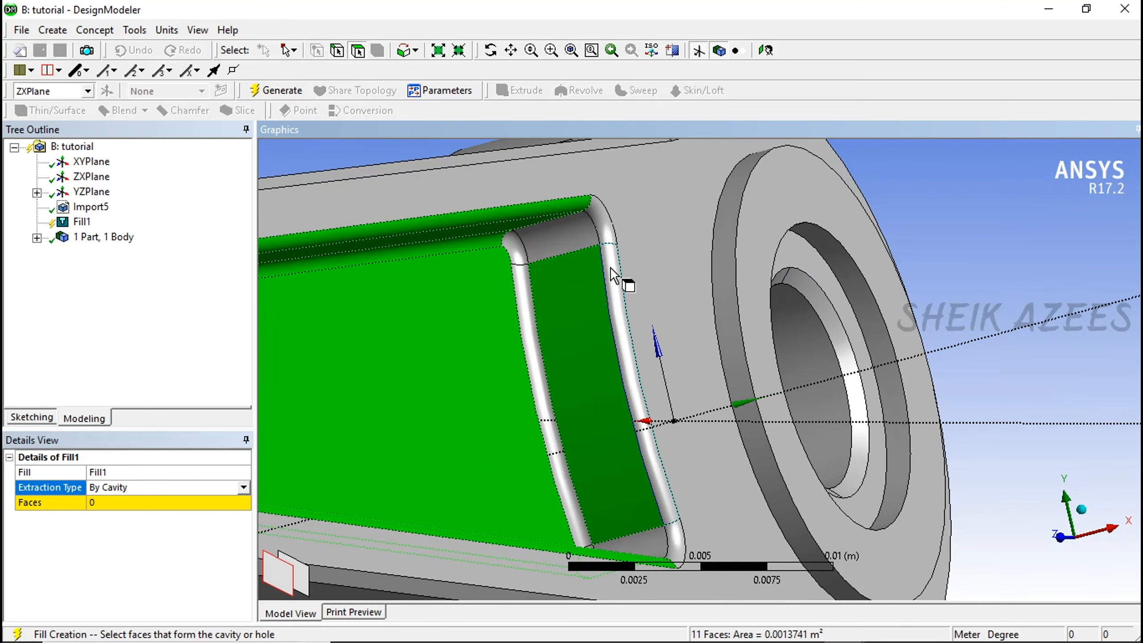
left_click(610, 266, "ctrl")
left_click(606, 219, "ctrl")
left_click(529, 247, "ctrl")
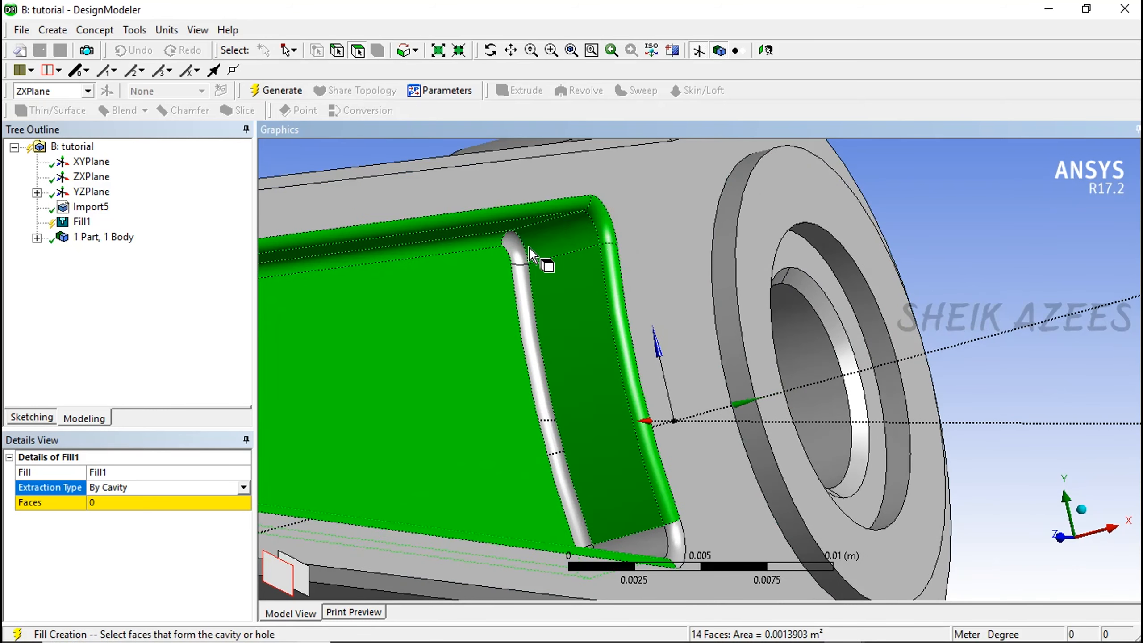
Add the wide end's floor fillet and the remaining wall, rim and floor fillet faces of its two corners to the cavity selection.
left_click(521, 307, "ctrl")
left_click(565, 491, "ctrl")
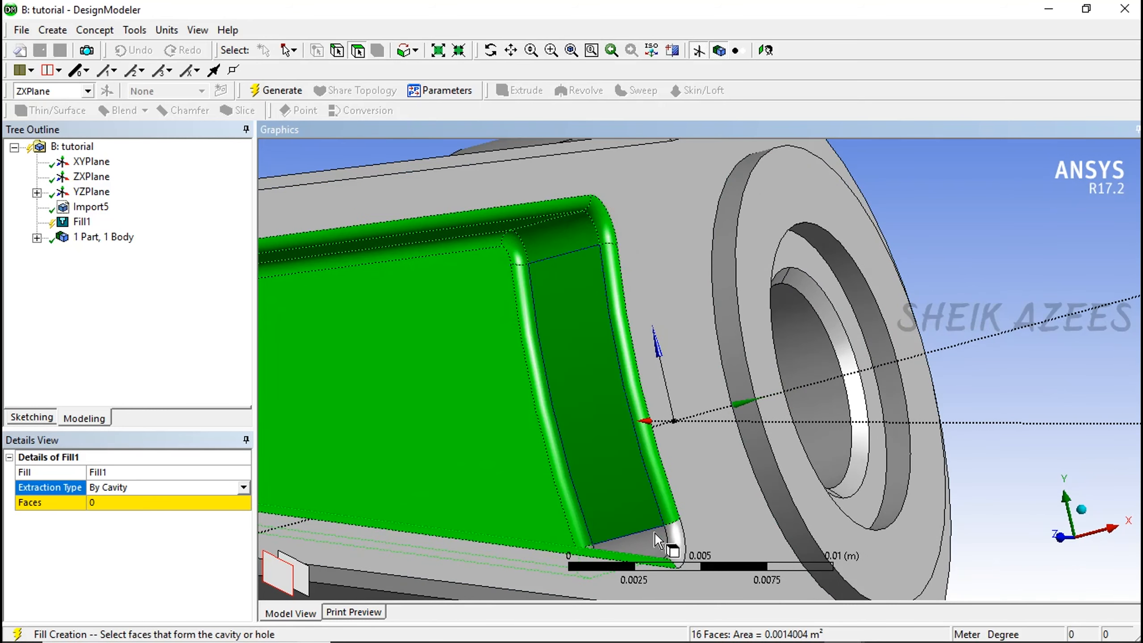
left_click(680, 547, "ctrl")
middle_click_drag(680, 547, 659, 439)
scroll(805, 375, "up", 5)
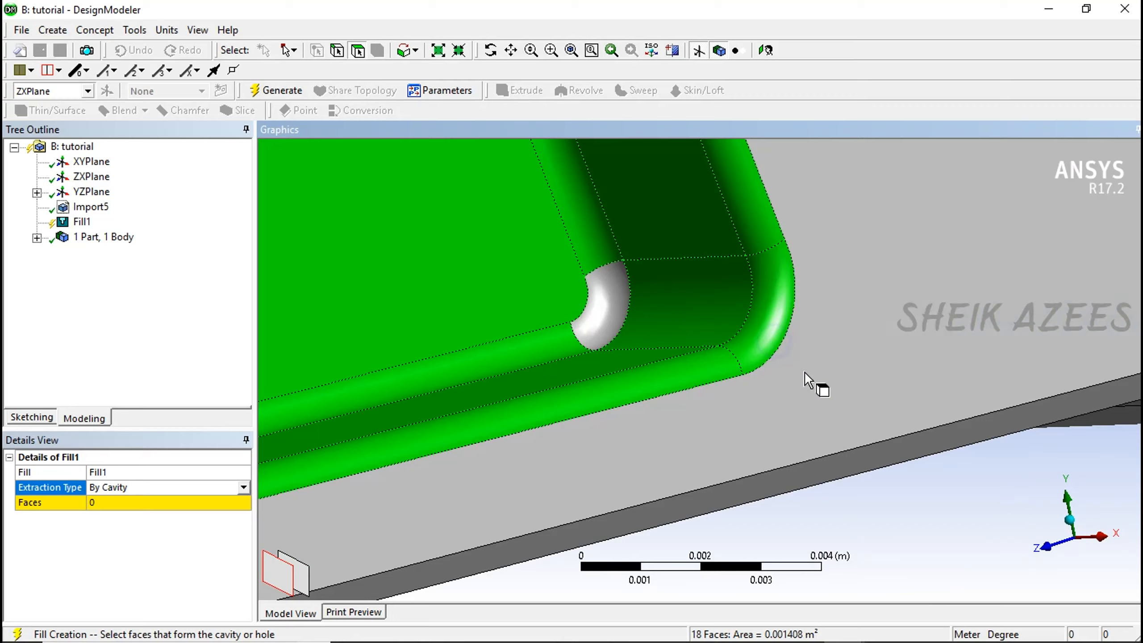
left_click(609, 307, "ctrl")
Apply the selected cavity faces to the Fill feature and generate it.
scroll(666, 384, "down", 3)
middle_click_drag(666, 384, 629, 360)
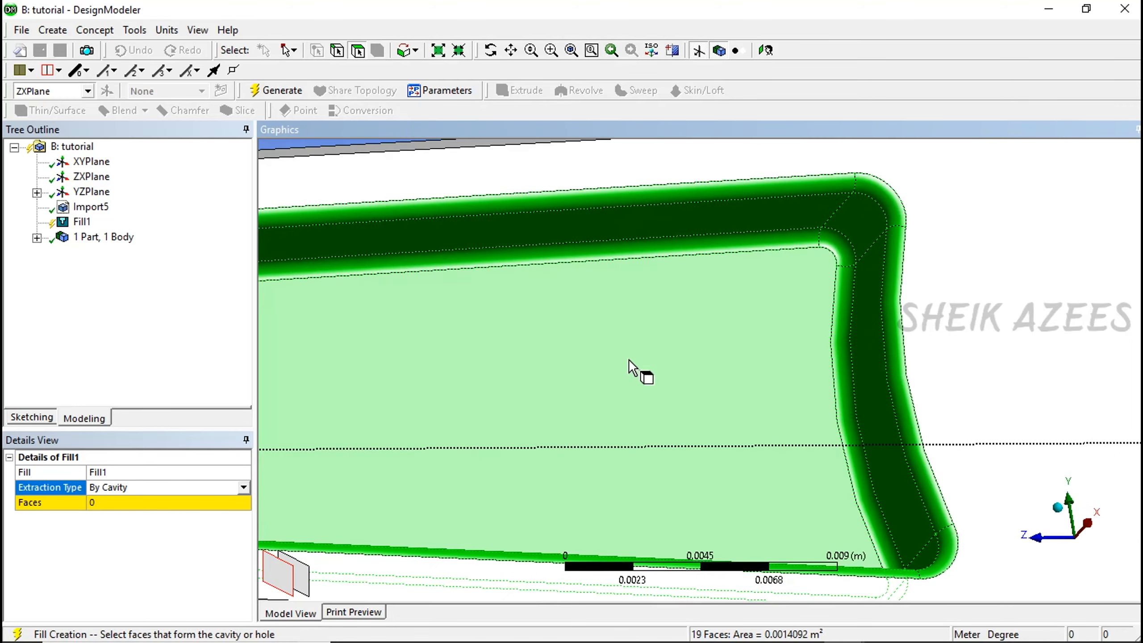
scroll(629, 360, "down", 3)
middle_click_drag(684, 396, 541, 383)
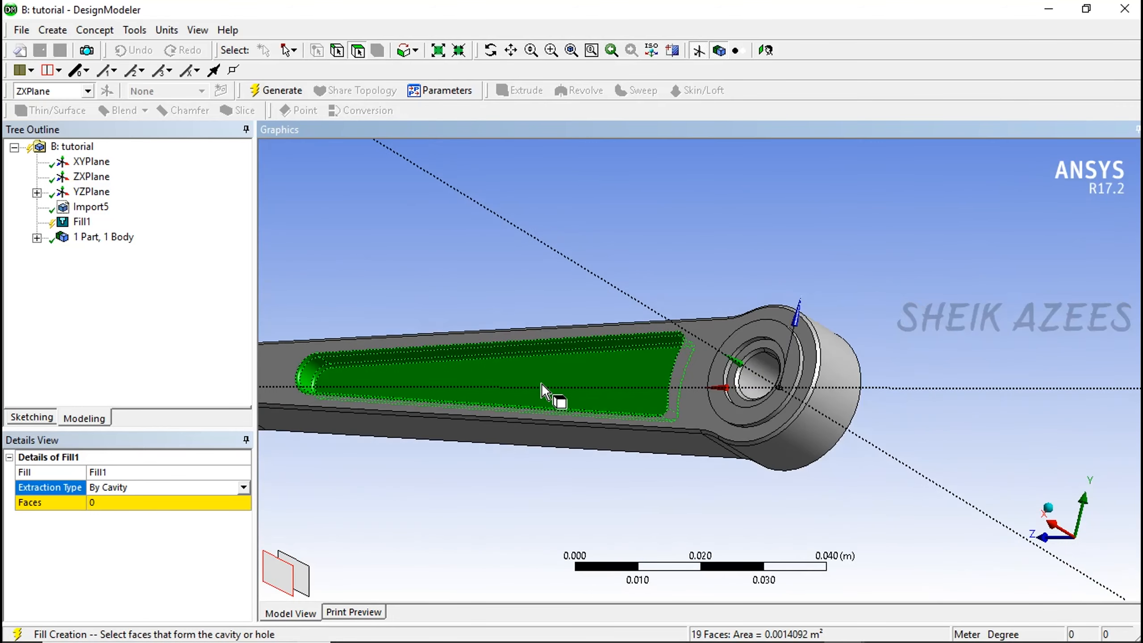
left_click(122, 505)
left_click(122, 503)
middle_click_drag(585, 378, 619, 356)
left_click(287, 90)
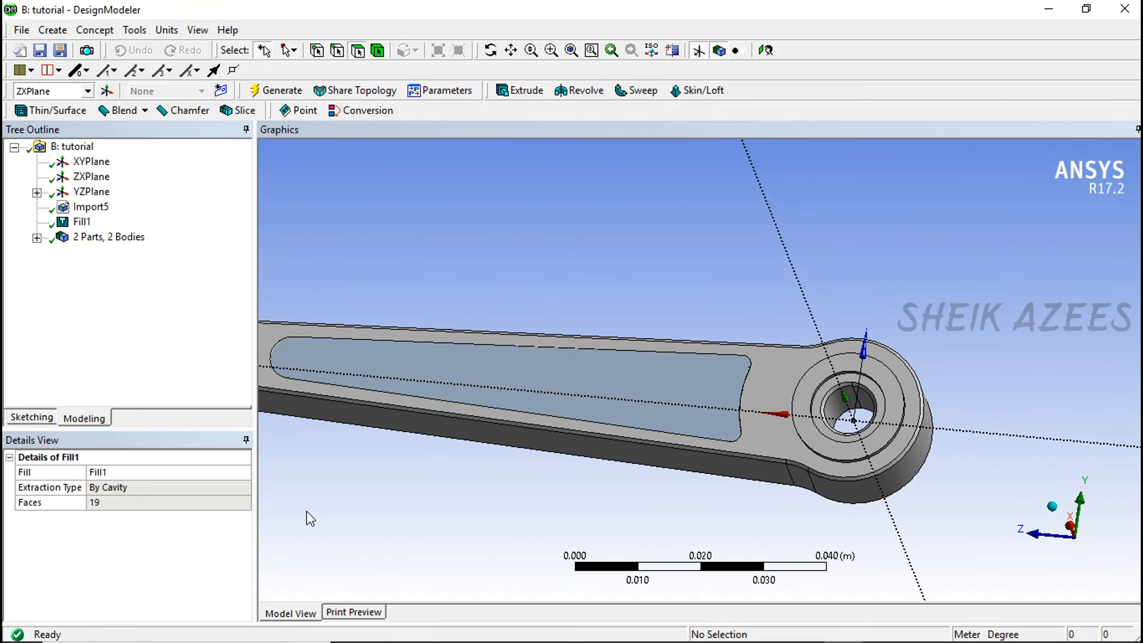
Isolate the filled Solid body by hiding all other bodies and examine its shape from several angles.
middle_click_drag(310, 507, 709, 342)
scroll(708, 342, "down", 2)
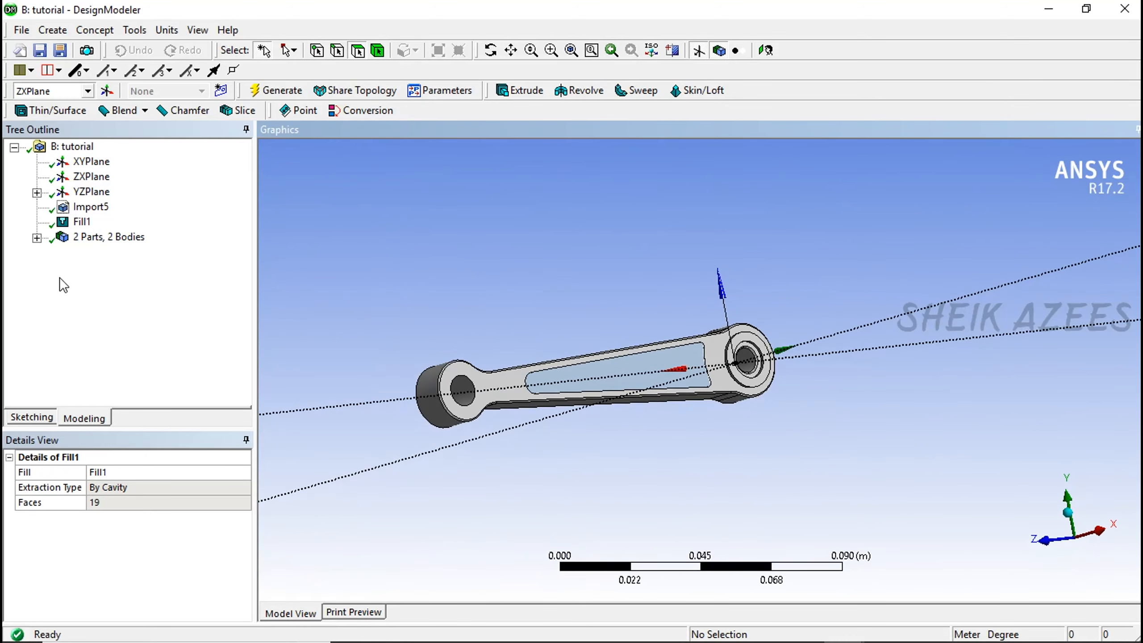
left_click(37, 237)
left_click(107, 269)
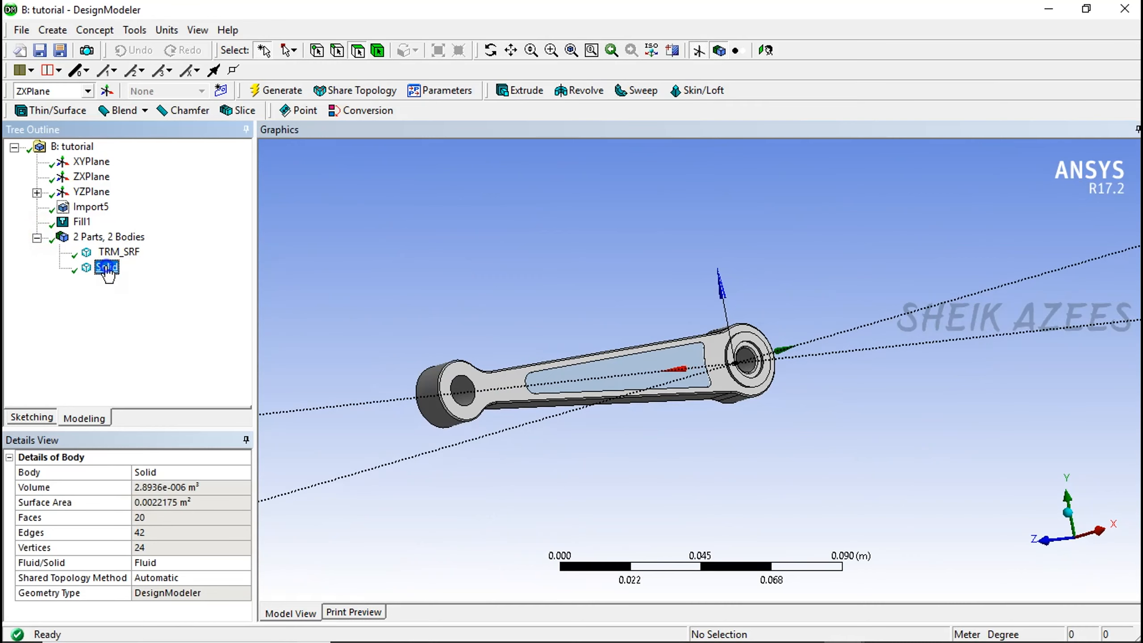
right_click(109, 269)
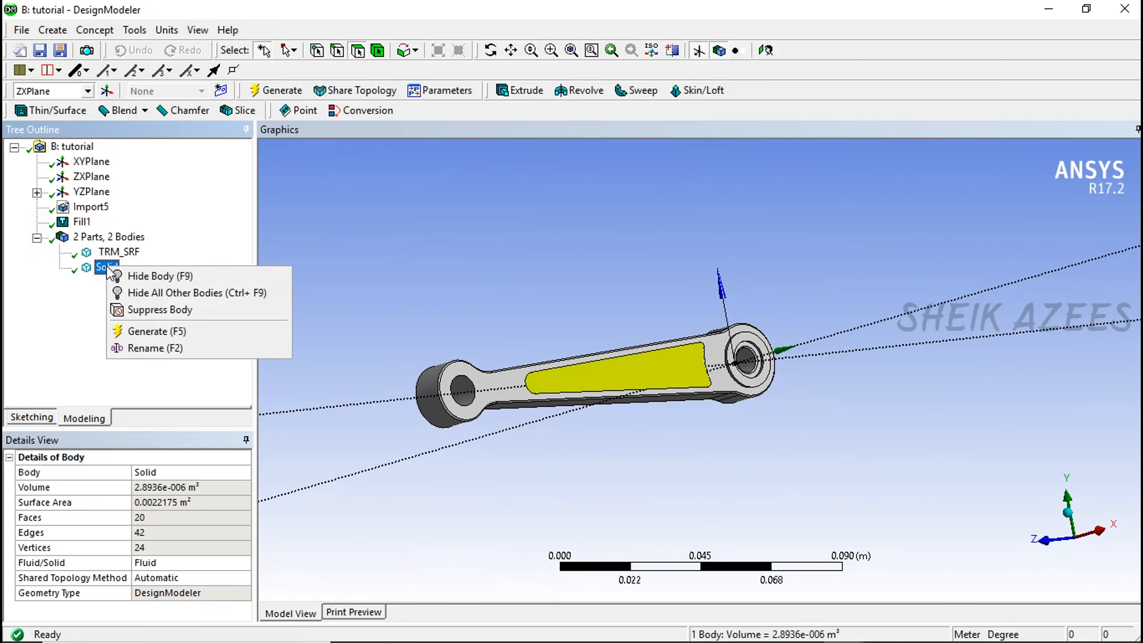
left_click(207, 294)
middle_click_drag(523, 363, 781, 383)
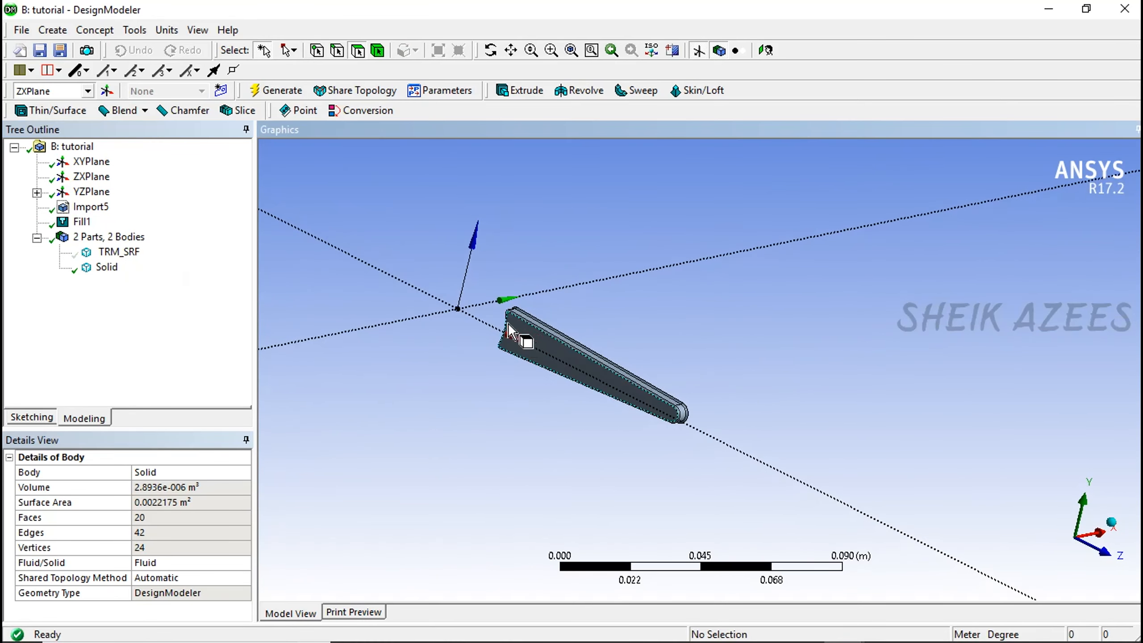
scroll(470, 296, "up", 10)
middle_click_drag(599, 489, 462, 493)
scroll(708, 373, "down", 7)
middle_click_drag(708, 376, 517, 337)
Show all bodies of the model again.
left_click(113, 252)
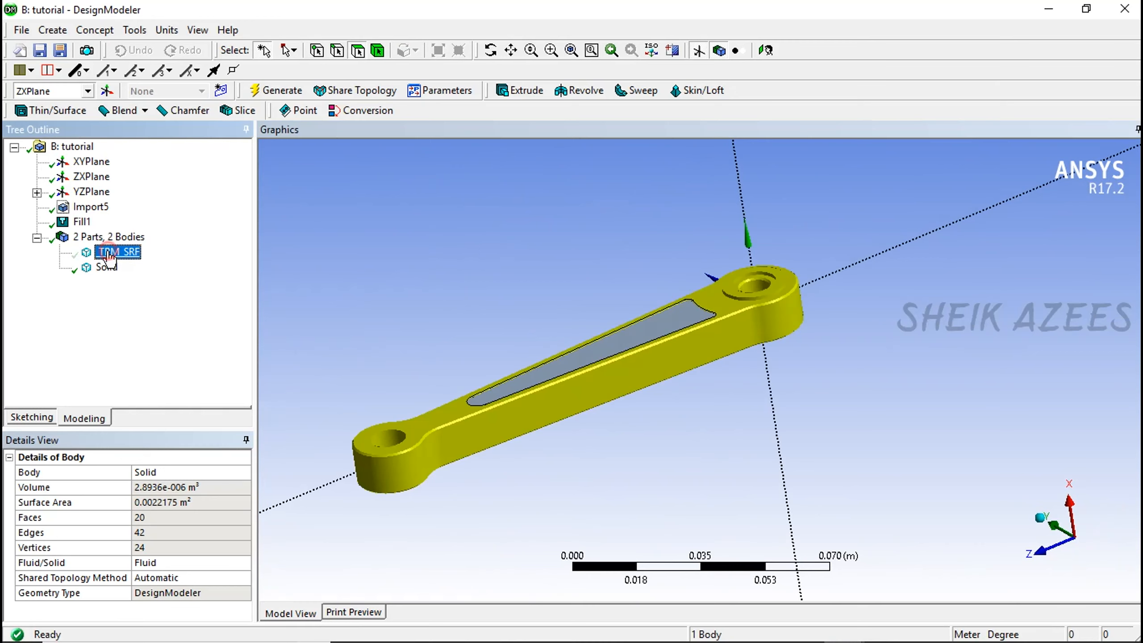
right_click(111, 254)
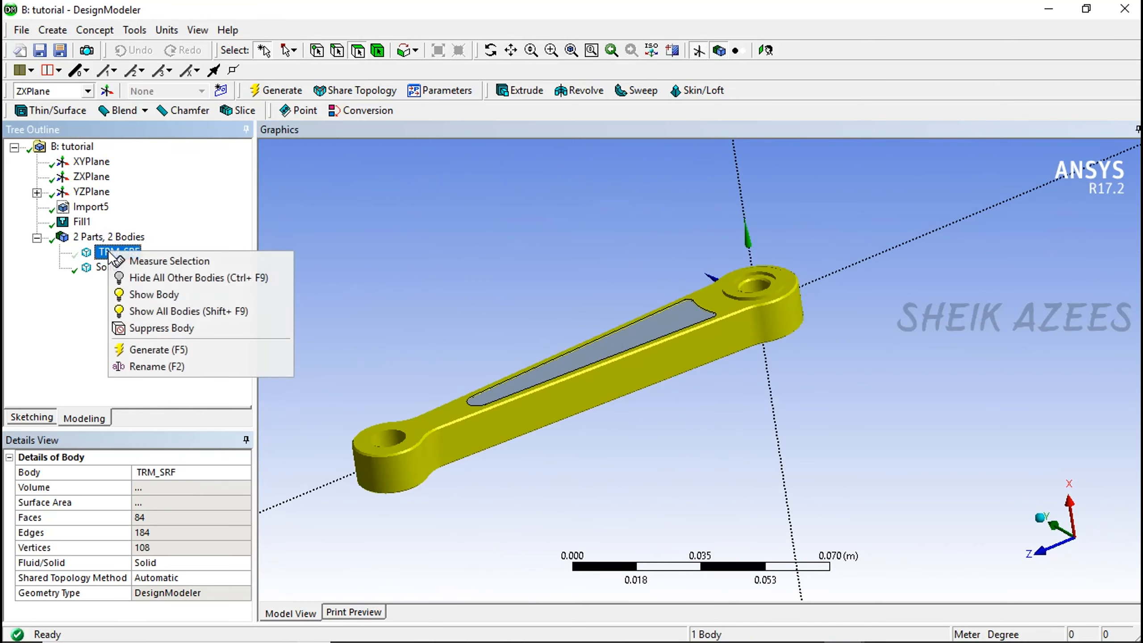
left_click(186, 311)
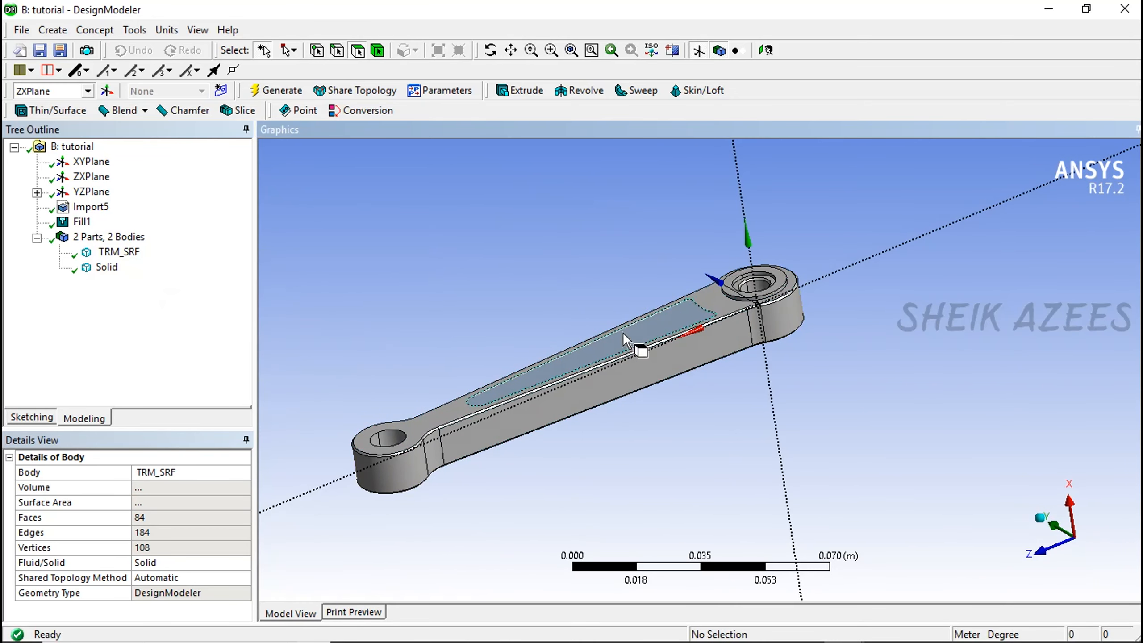
Unite the link body and the pocket's fill solid with a Boolean feature and generate it.
left_click(52, 30)
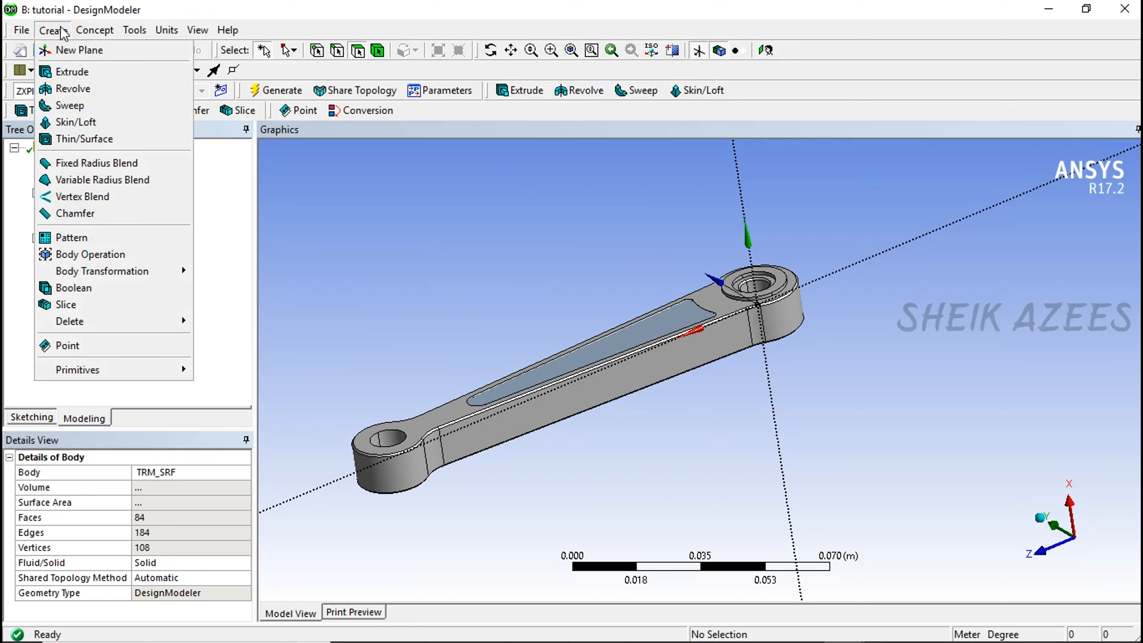
left_click(82, 288)
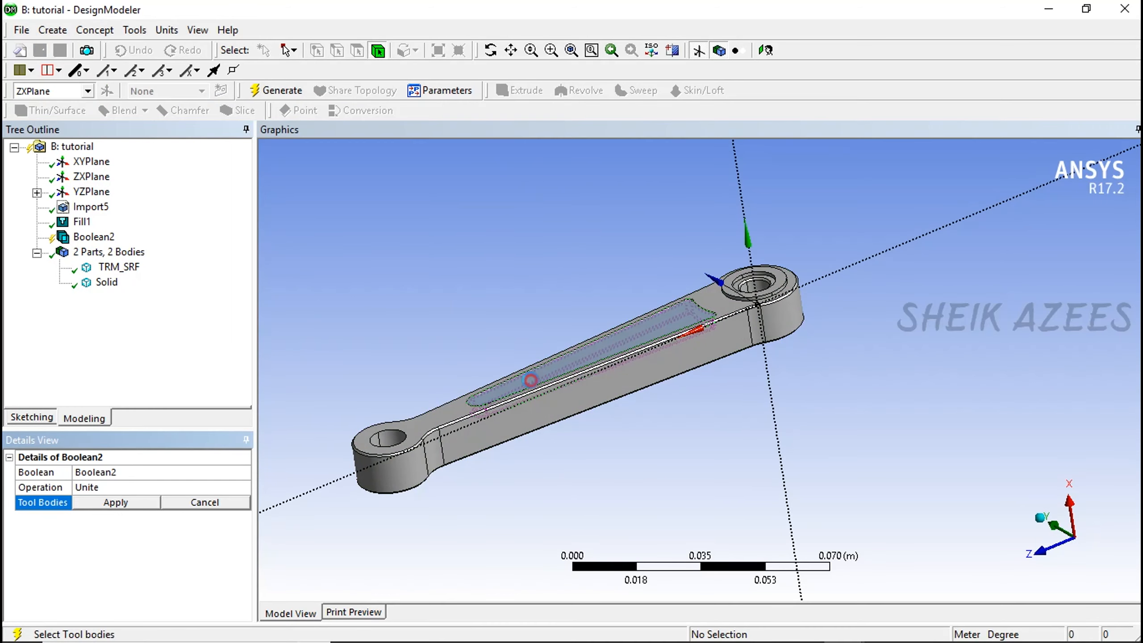
left_click(542, 408)
left_click(539, 401, "ctrl")
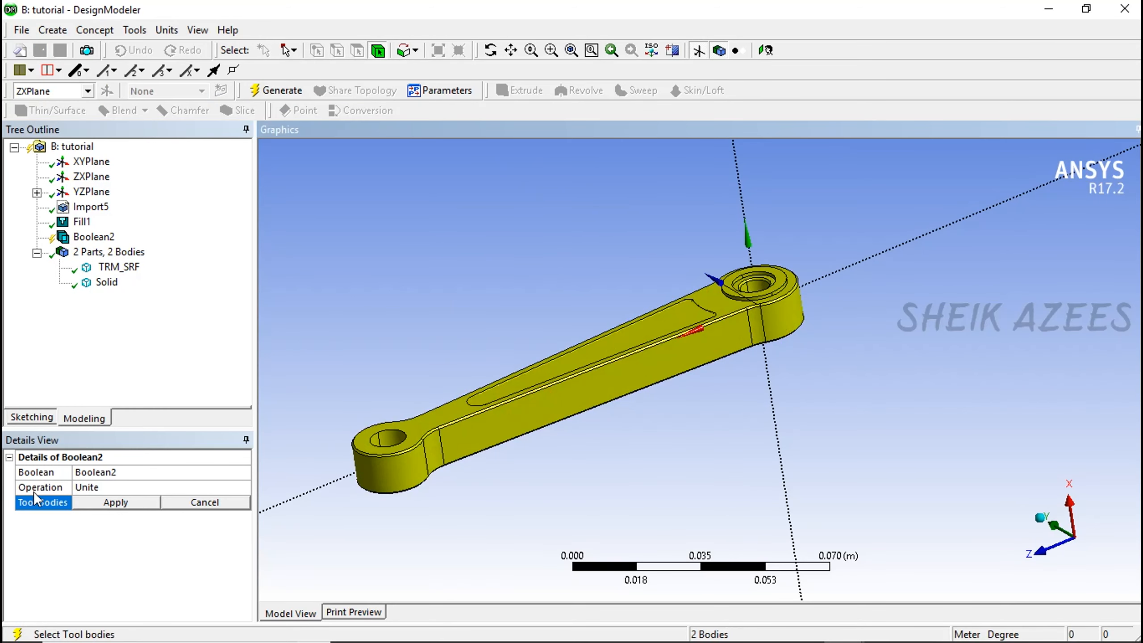
left_click(97, 505)
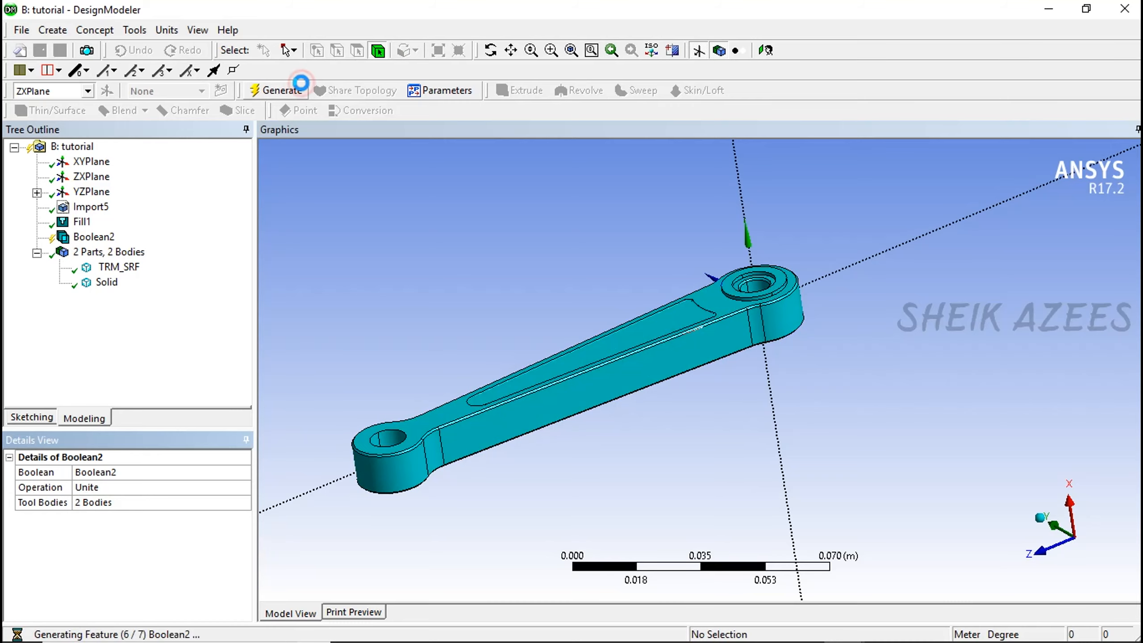
Start a Face Delete feature and select the unfilled opposite pocket's rim fillets along one long side and around the rounded end.
middle_click_drag(511, 340, 691, 422)
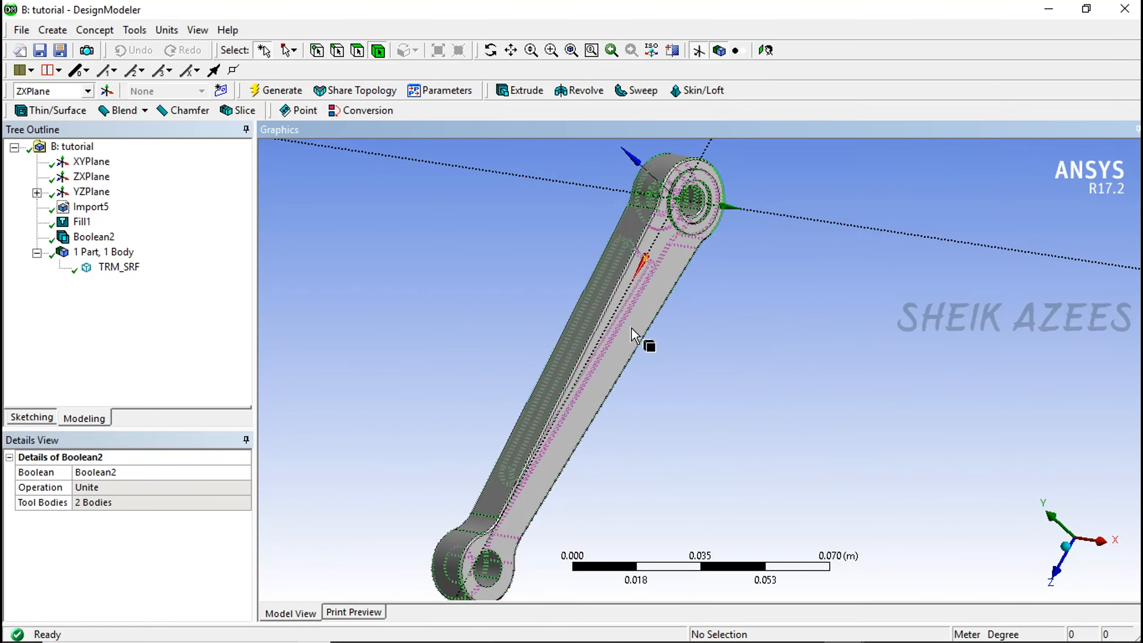
middle_click_drag(631, 327, 982, 293)
scroll(440, 304, "up", 6)
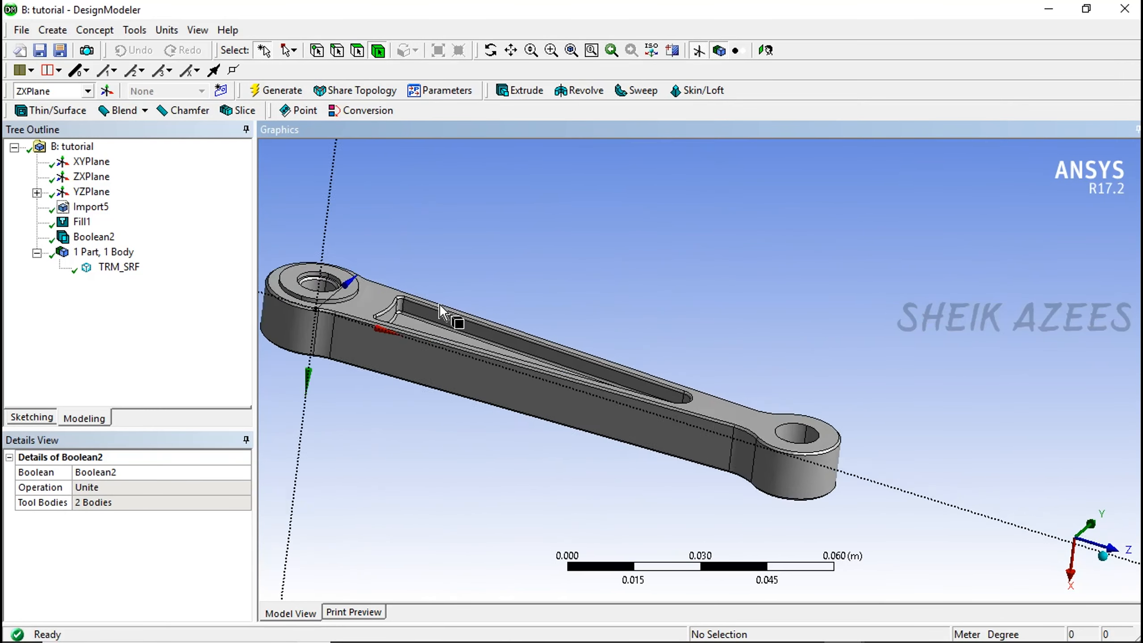
right_click_drag(662, 330, 721, 464)
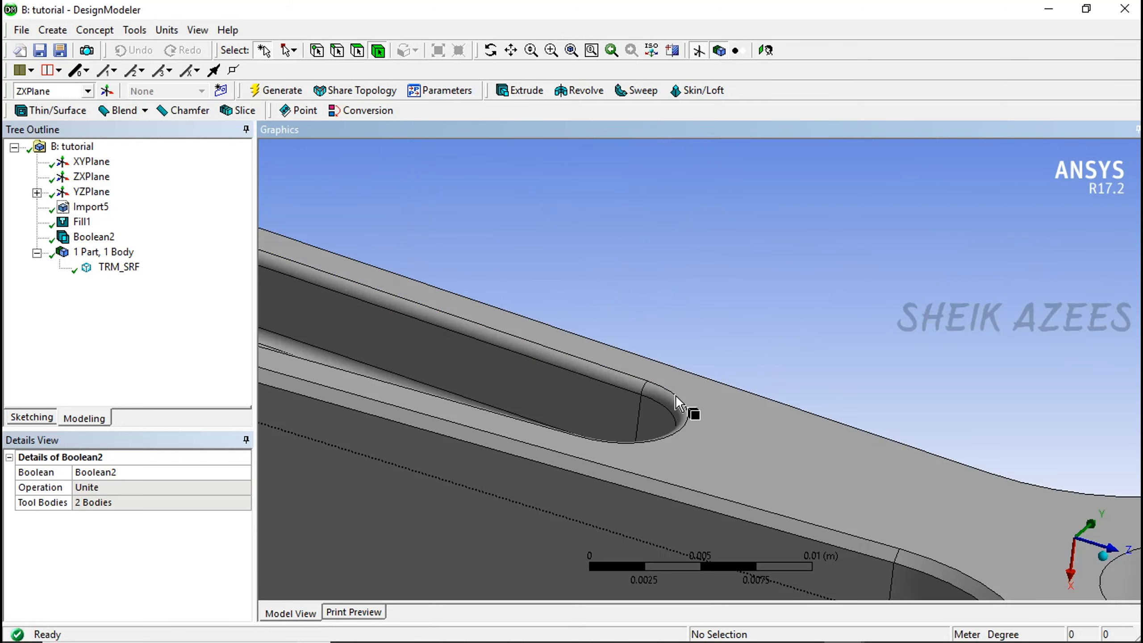
middle_click_drag(676, 397, 699, 429)
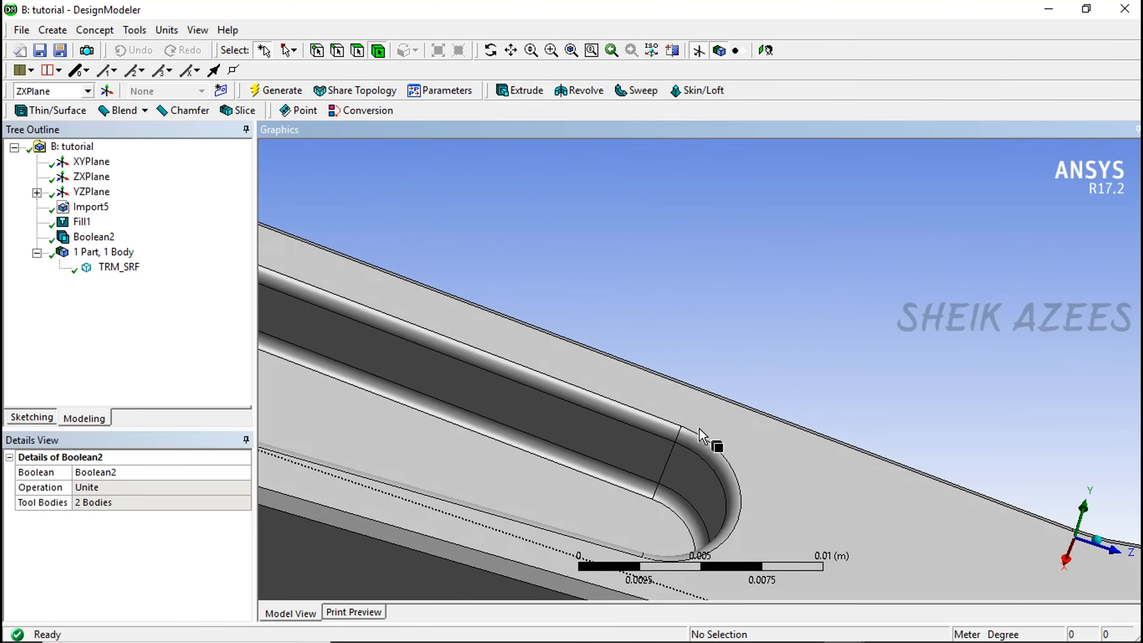
left_click(135, 30)
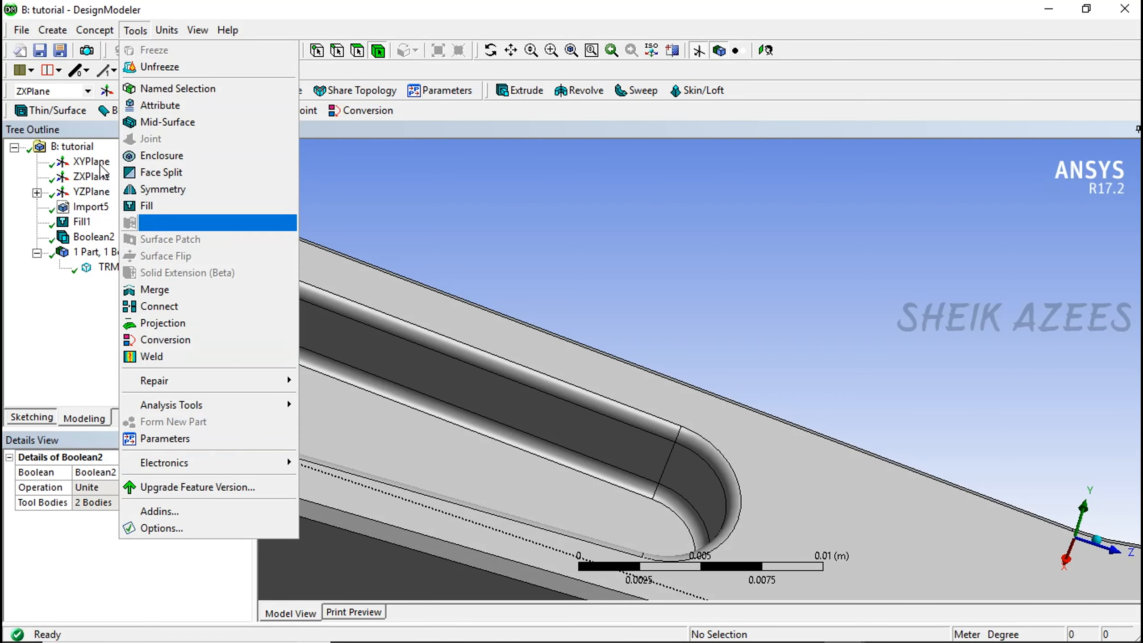
mouse_move(54, 31)
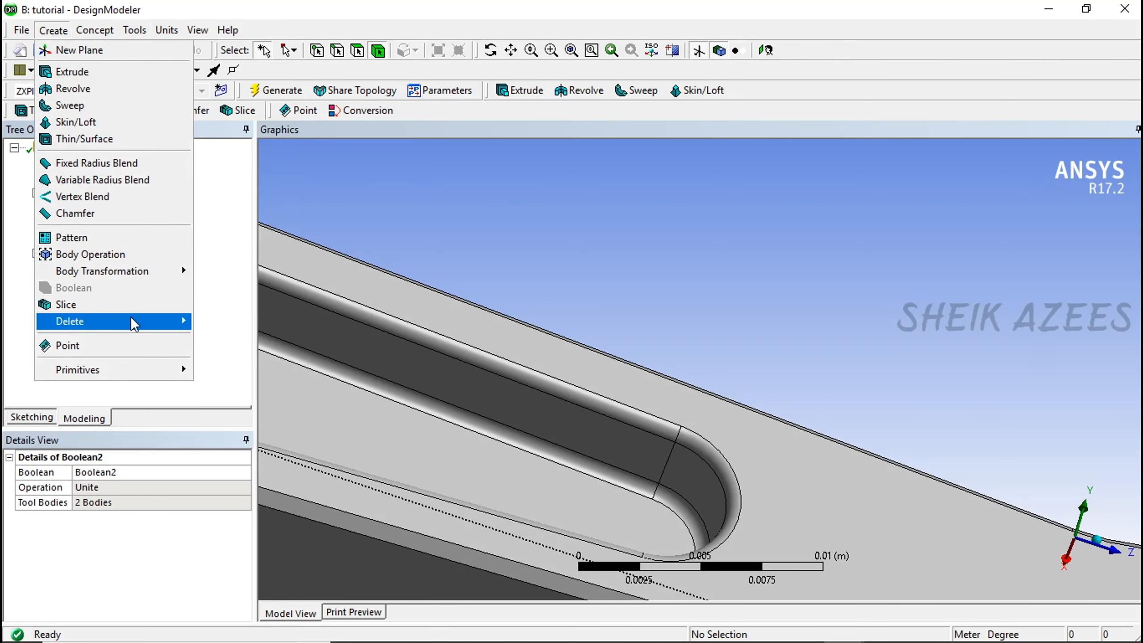
mouse_move(135, 322)
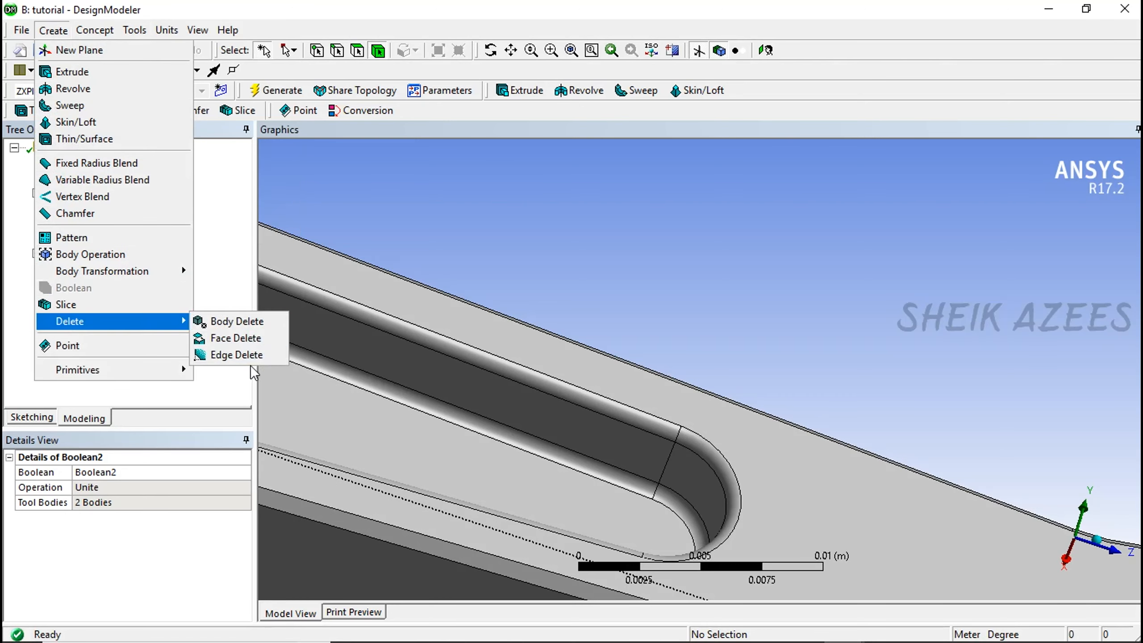
left_click(247, 338)
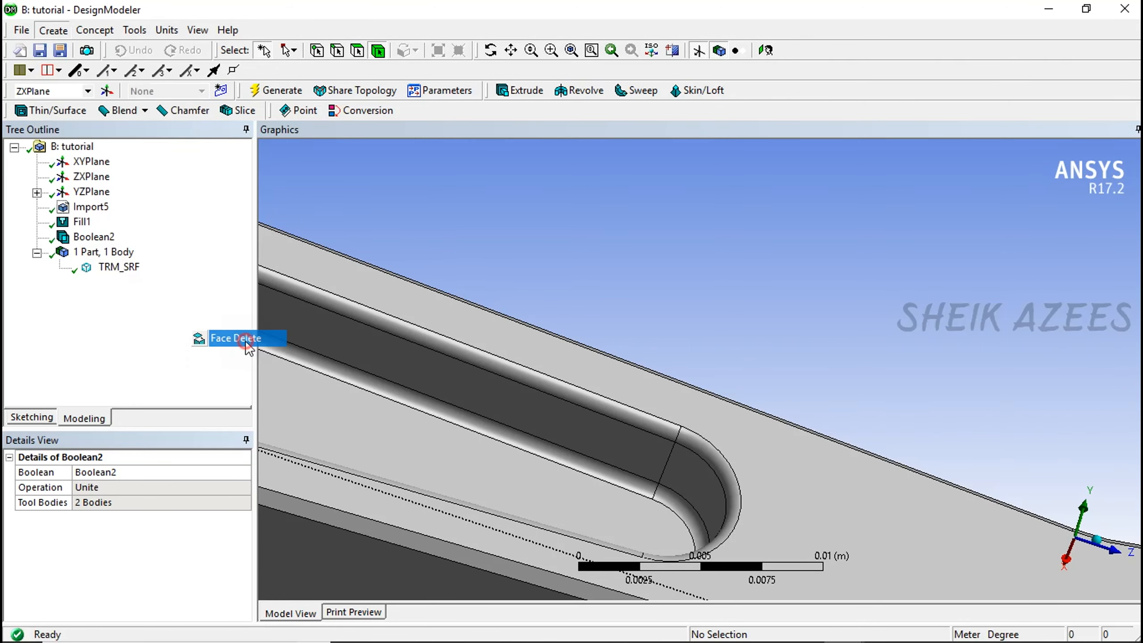
left_click(544, 381)
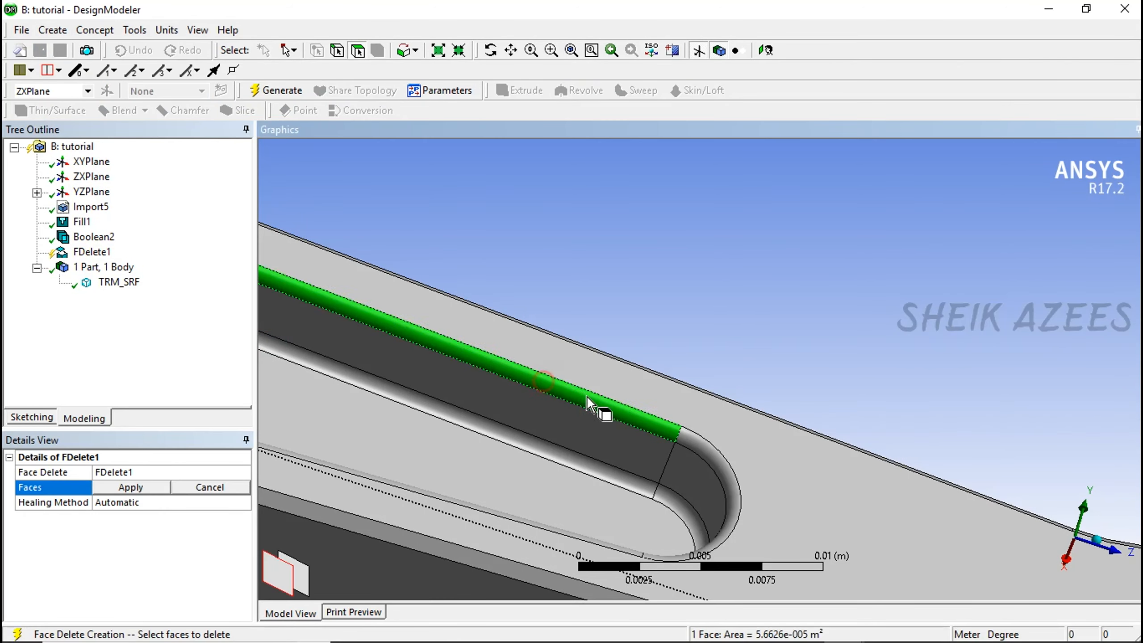
left_click(706, 455, "ctrl")
Add the rim fillet along the pocket's other long side, apply the faces with Automatic healing, and generate the Face Delete.
middle_click_drag(822, 288, 783, 358)
scroll(834, 276, "down", 5)
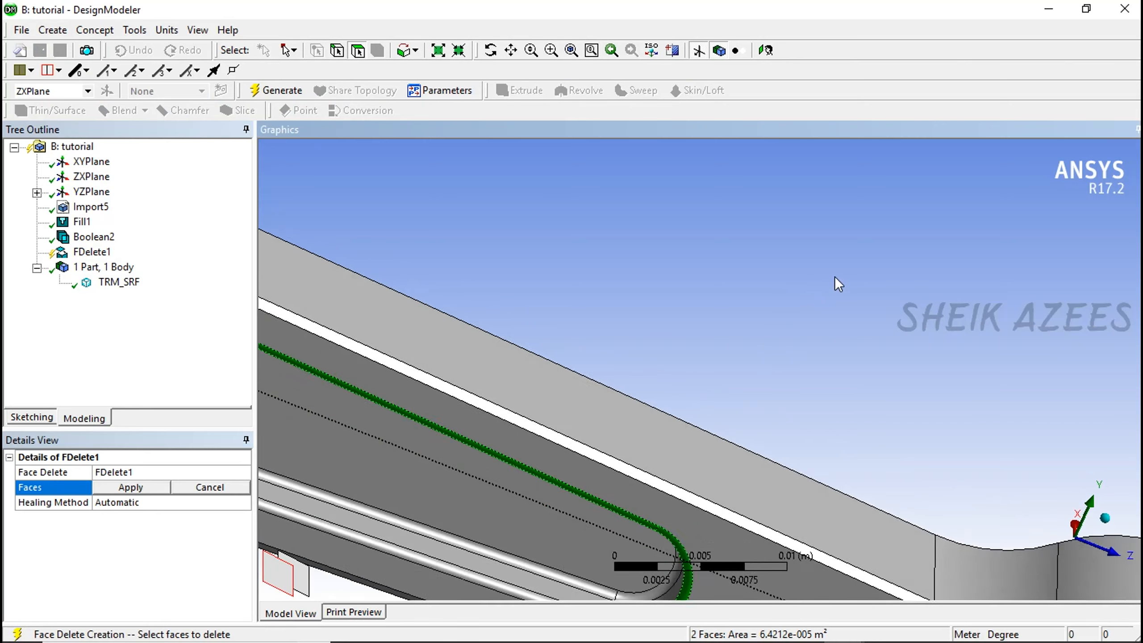
scroll(631, 500, "up", 2)
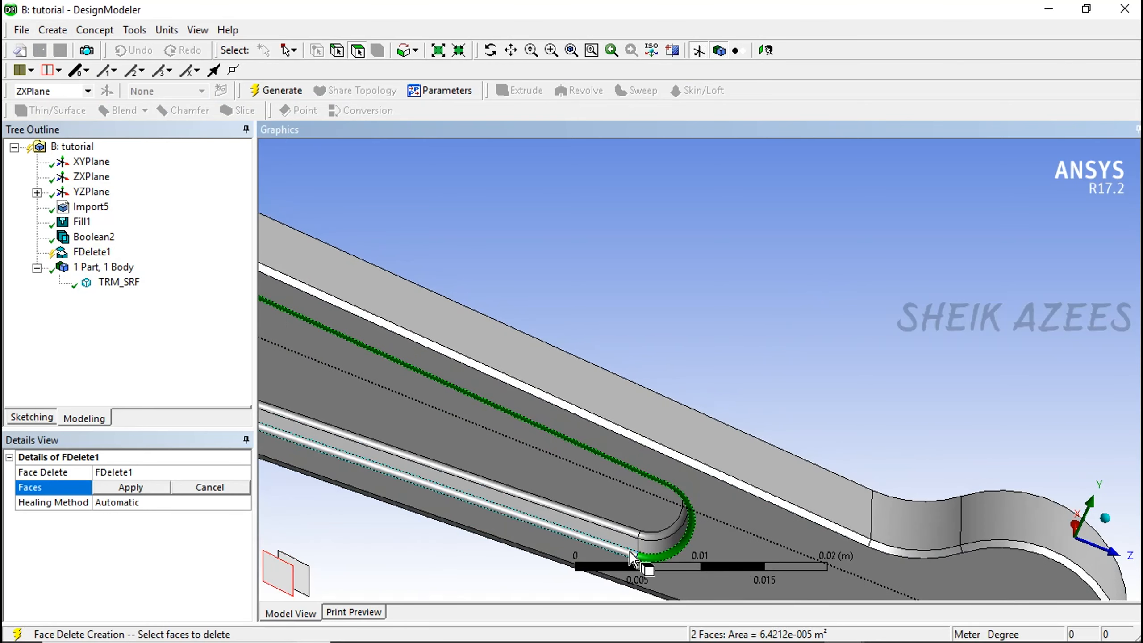
left_click(634, 552, "ctrl")
left_click(144, 490)
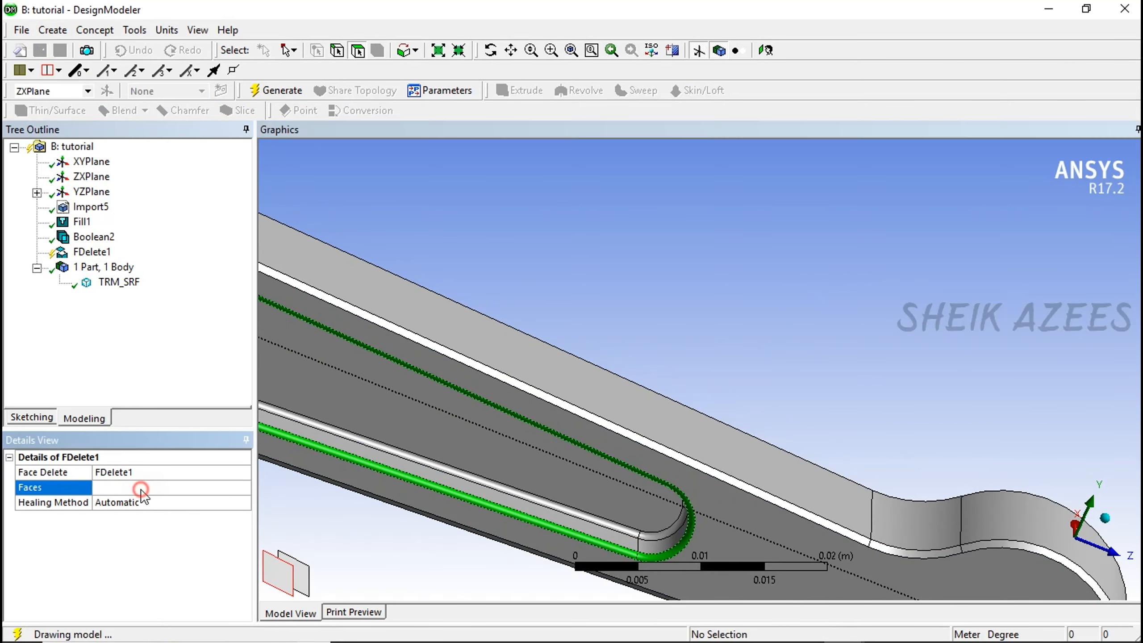
left_click(272, 91)
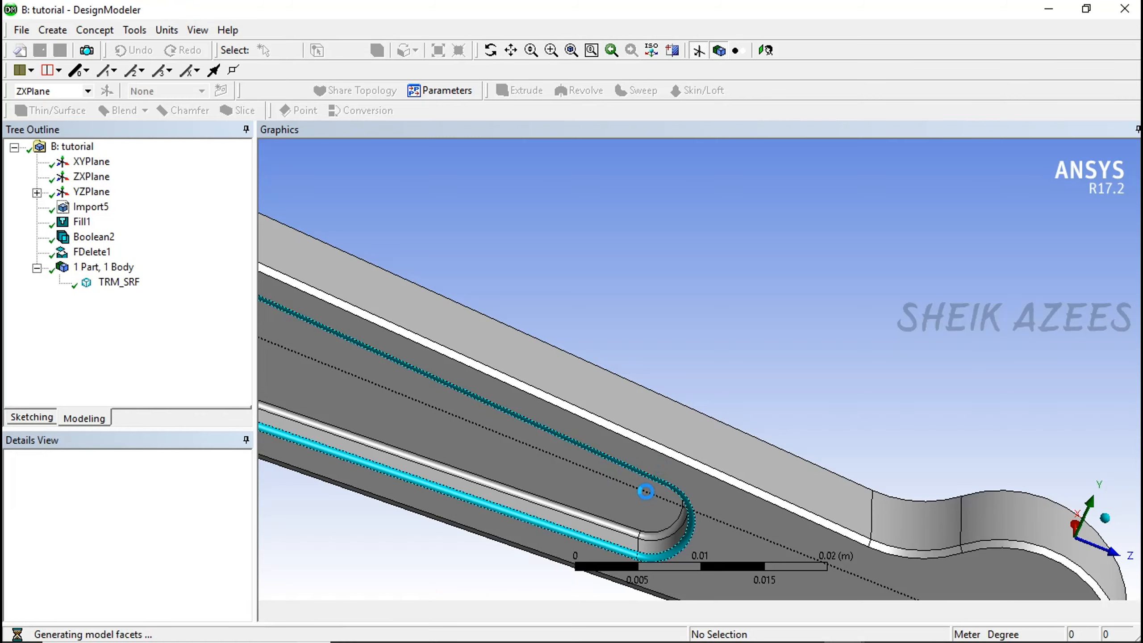
Examine the pocket's rounded end after the face deletion and select the rim face to check its extent.
scroll(798, 376, "down", 2)
middle_click_drag(800, 379, 830, 288)
right_click_drag(640, 330, 744, 452)
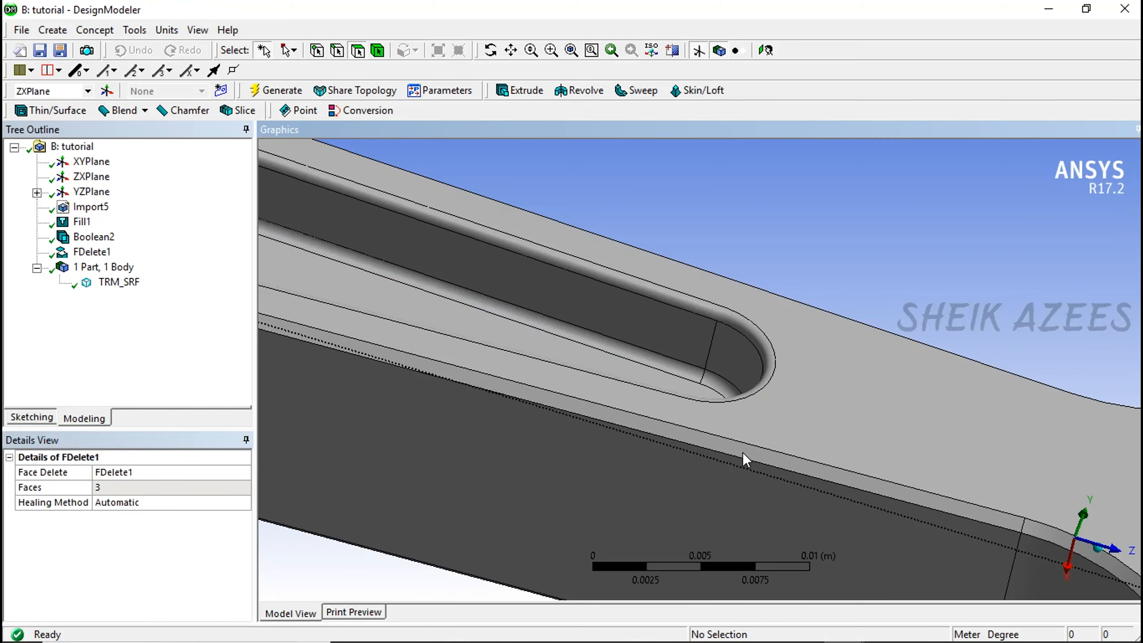
middle_click_drag(744, 437, 803, 470)
right_click_drag(702, 248, 784, 366)
left_click(701, 340)
scroll(770, 332, "down", 8)
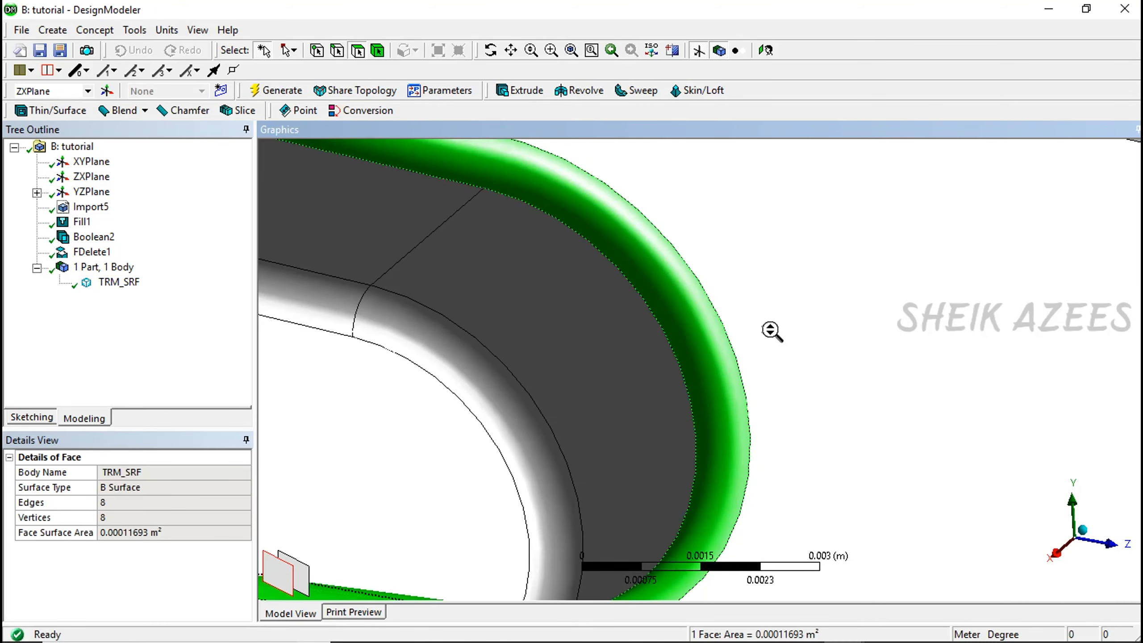
scroll(771, 332, "down", 5)
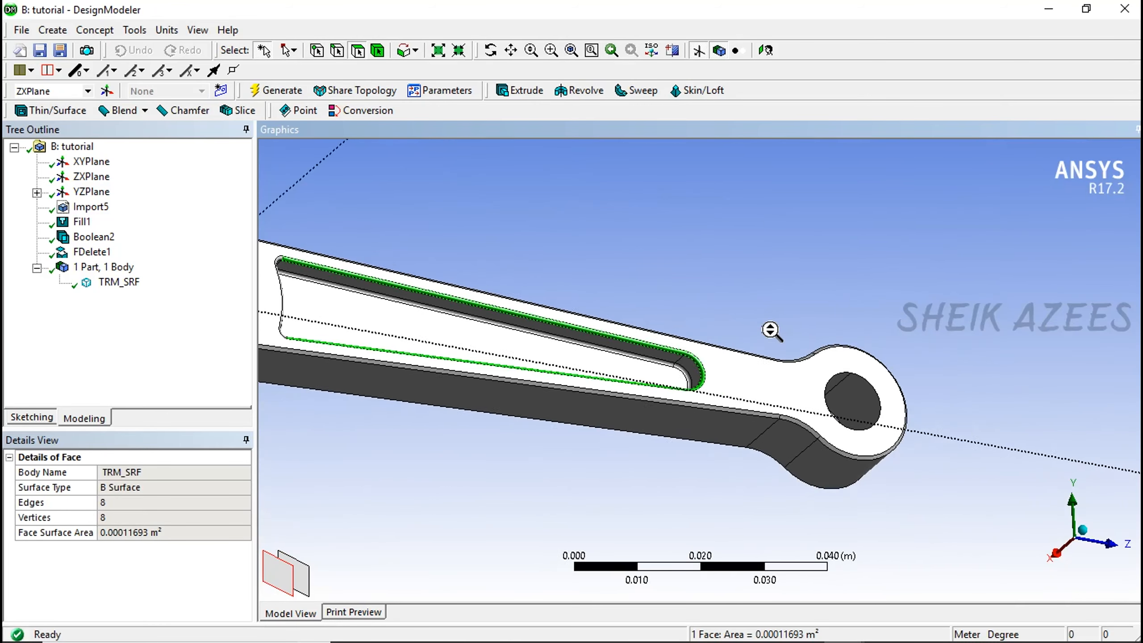
Delete the Face Delete feature FDelete1 from the model and confirm its removal.
middle_click_drag(766, 327, 374, 311)
left_click(328, 387)
left_click(90, 251)
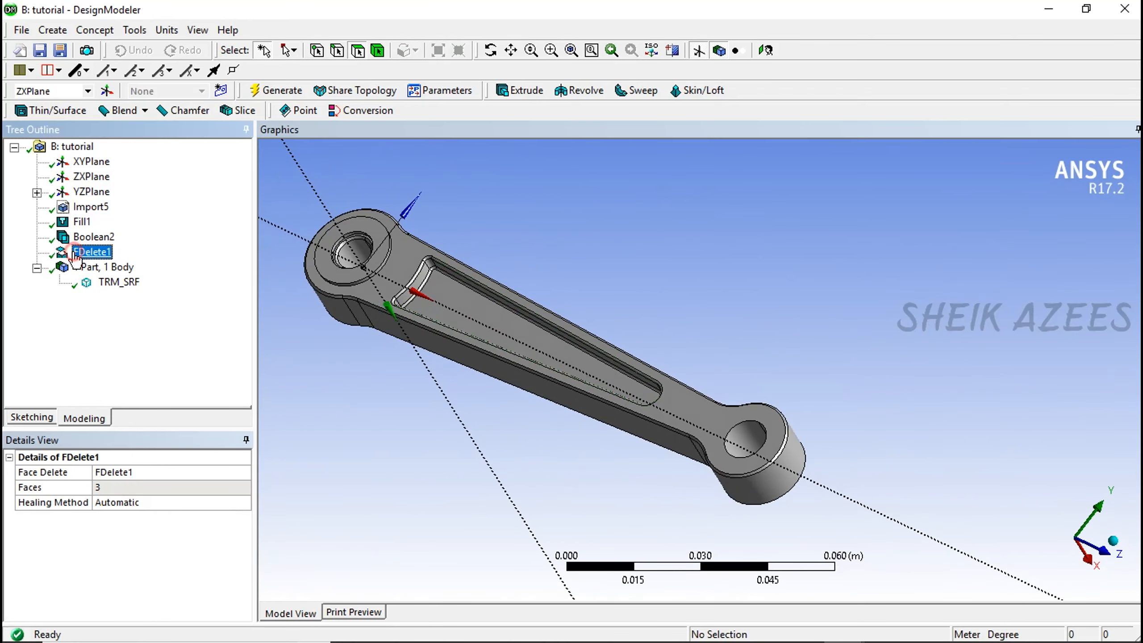
right_click(75, 252)
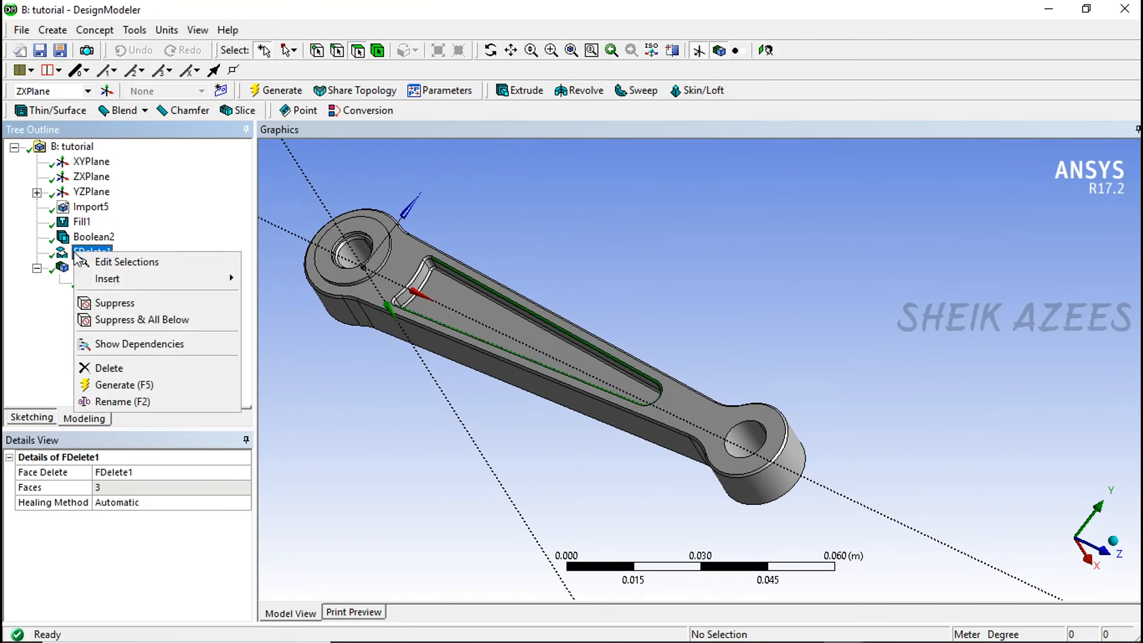
left_click(128, 367)
left_click(547, 387)
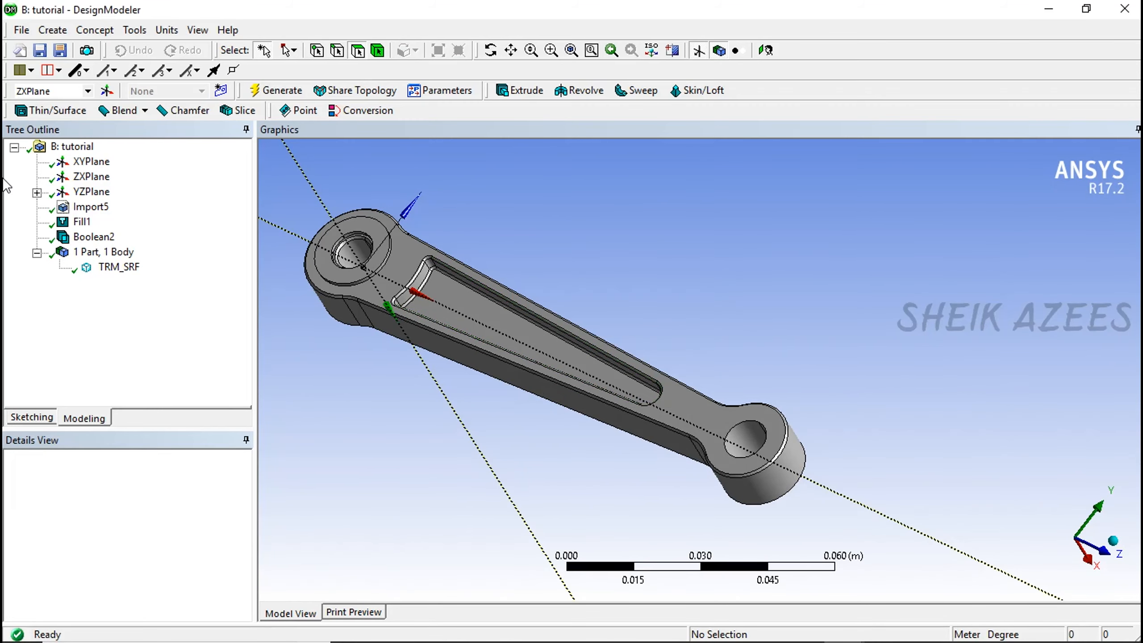
Delete the Fill1 and Boolean2 features together so that only the imported link geometry is kept.
middle_click_drag(510, 274, 477, 491)
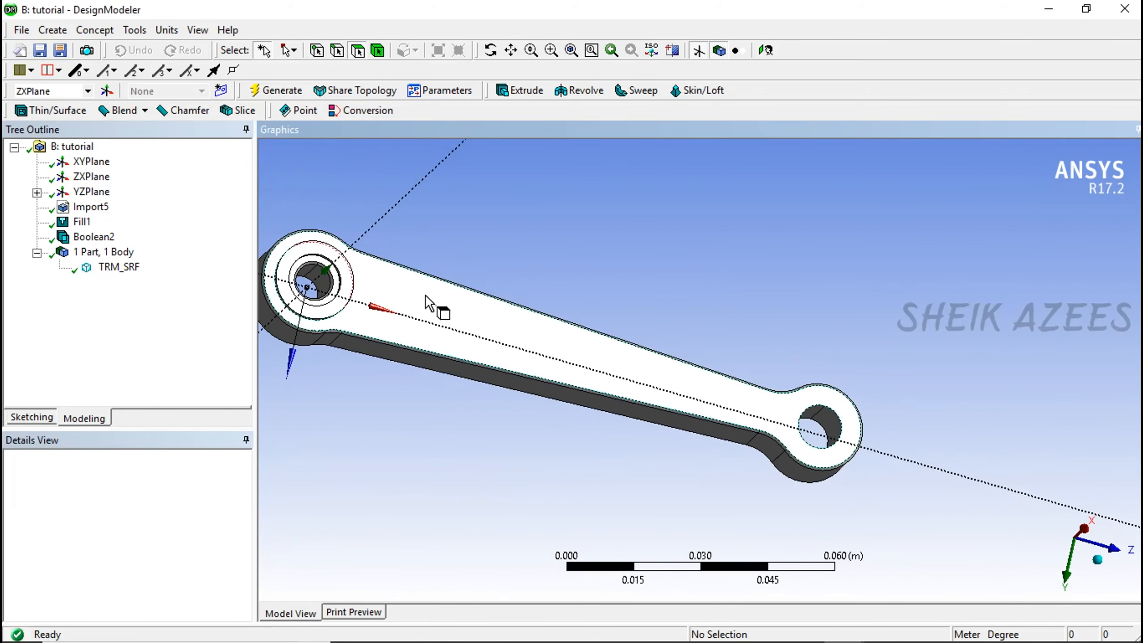
mouse_move(428, 305)
middle_mouse_down()
mouse_move(426, 365)
mouse_move(482, 301)
middle_mouse_up()
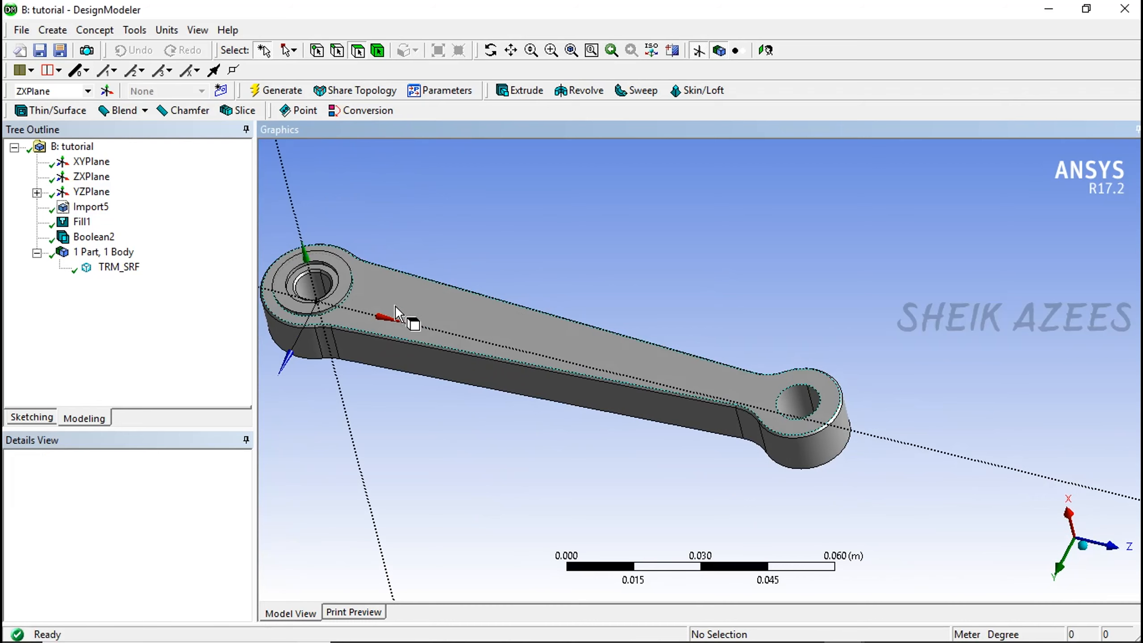
left_click(94, 237)
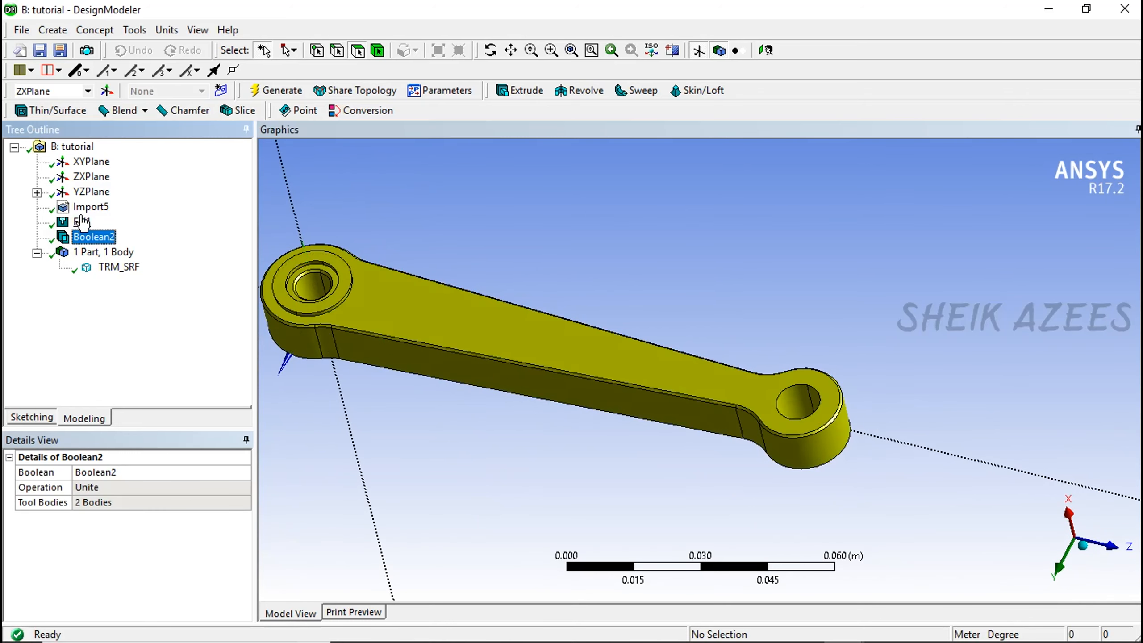
left_click(82, 223, "ctrl")
right_click(82, 223)
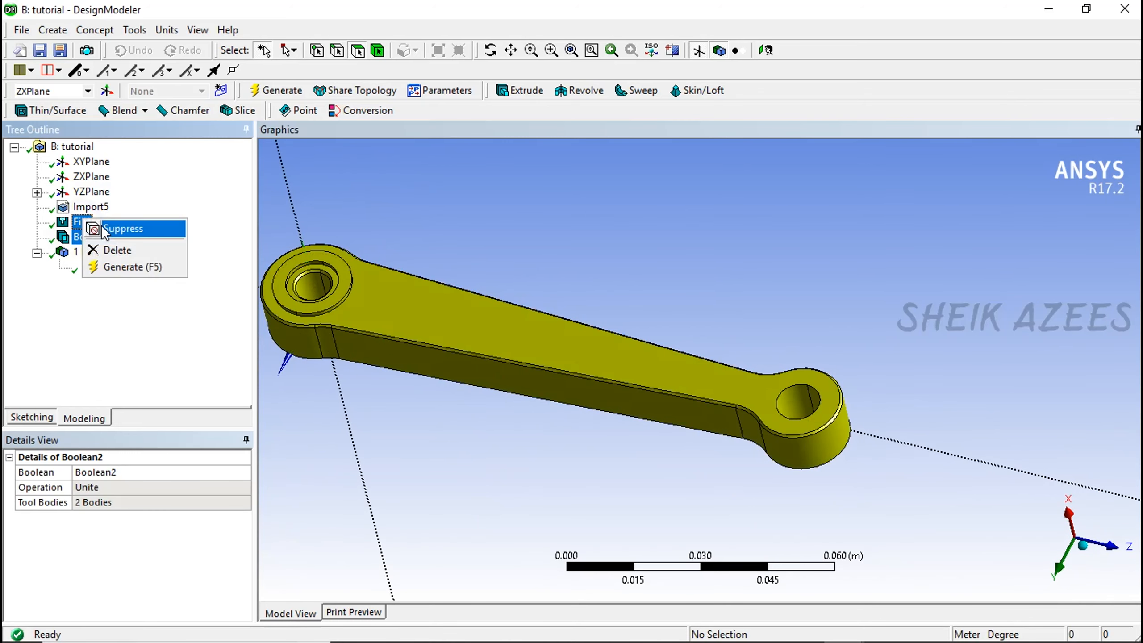
left_click(131, 255)
left_click(556, 396)
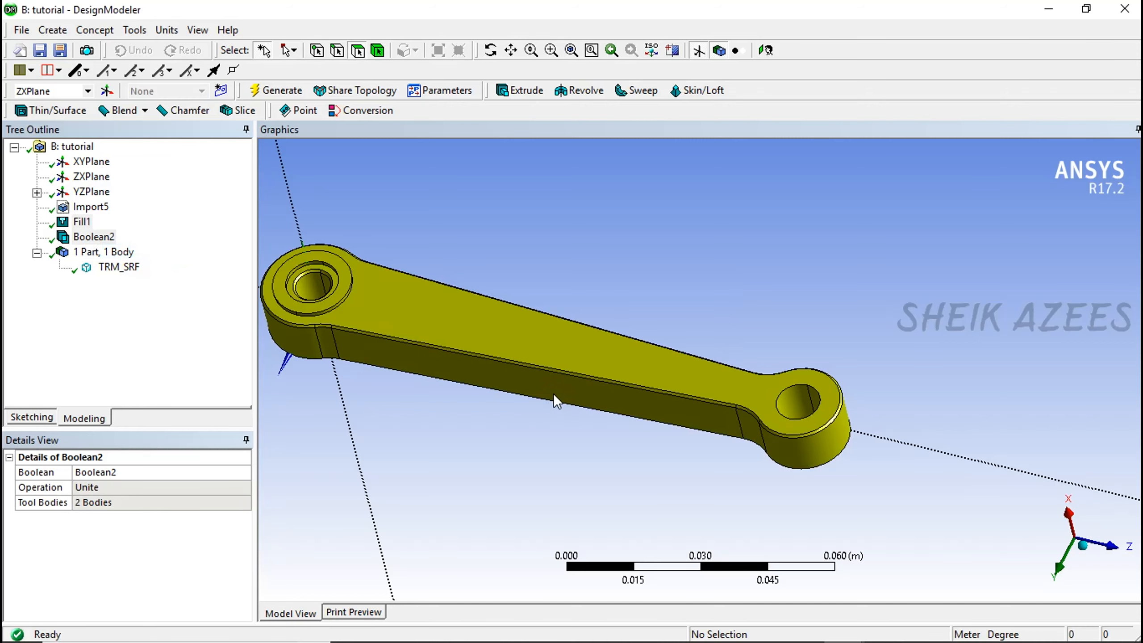
middle_click_drag(779, 256, 1059, 437)
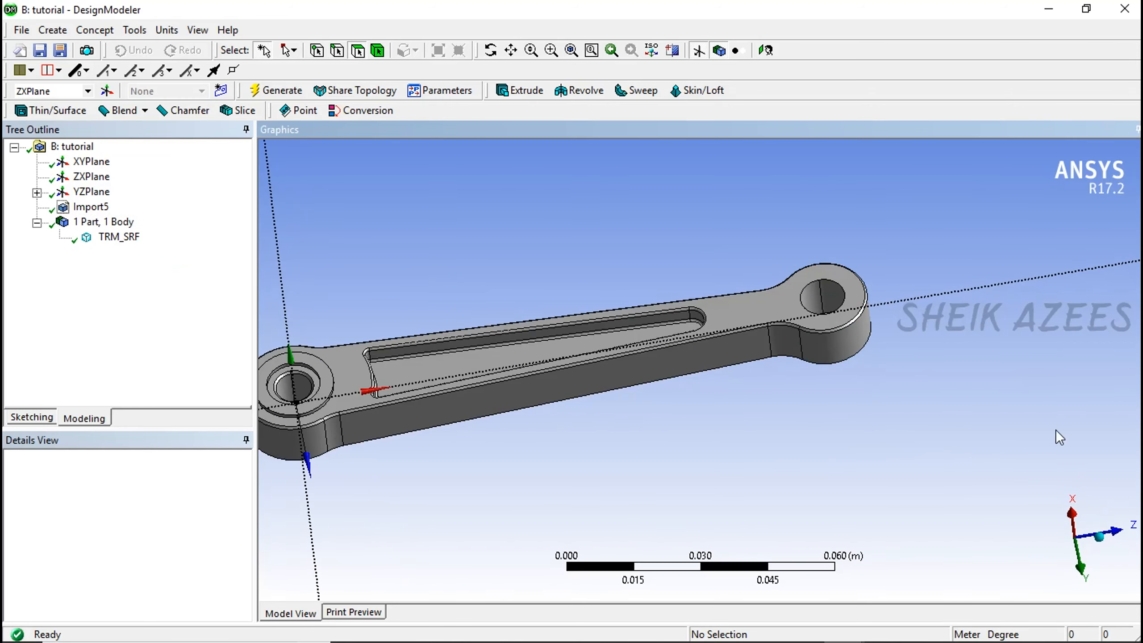
Create a Symmetry feature with ZXPlane as its one symmetry plane, keeping Full Model and All Bodies, and generate it.
left_click(140, 33)
left_click(165, 186)
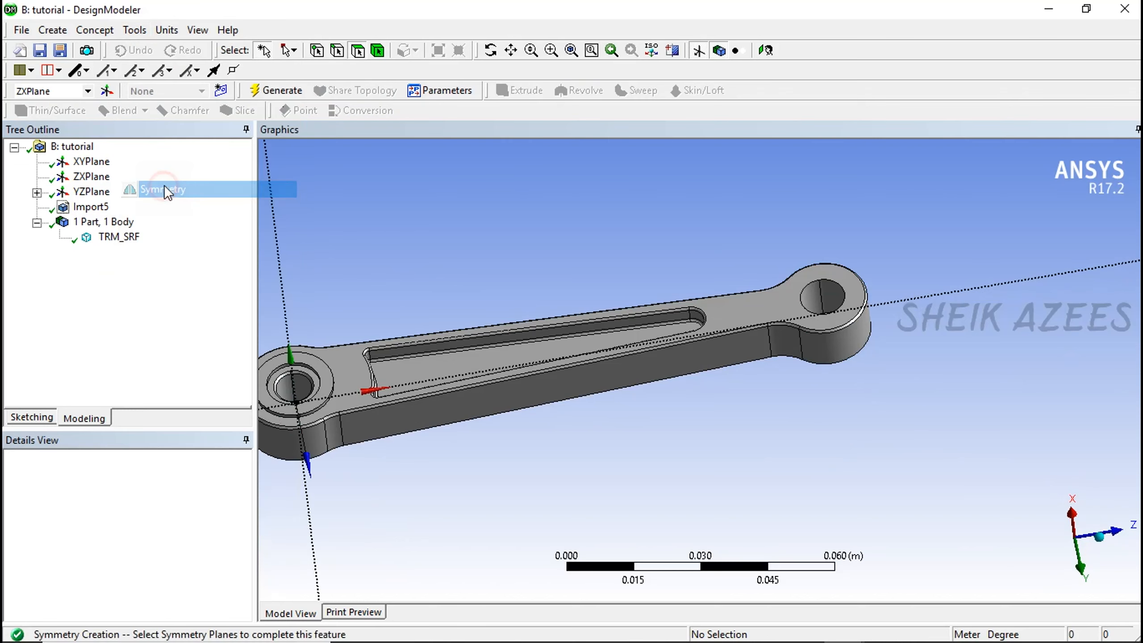
middle_click_drag(496, 485, 864, 537)
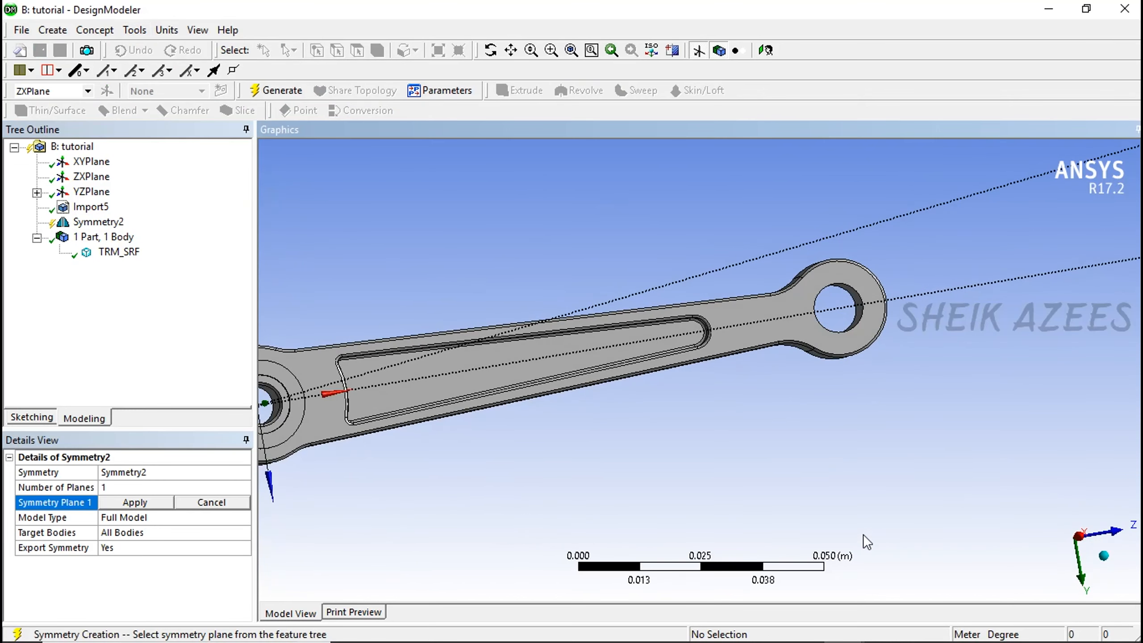
left_click(1108, 534)
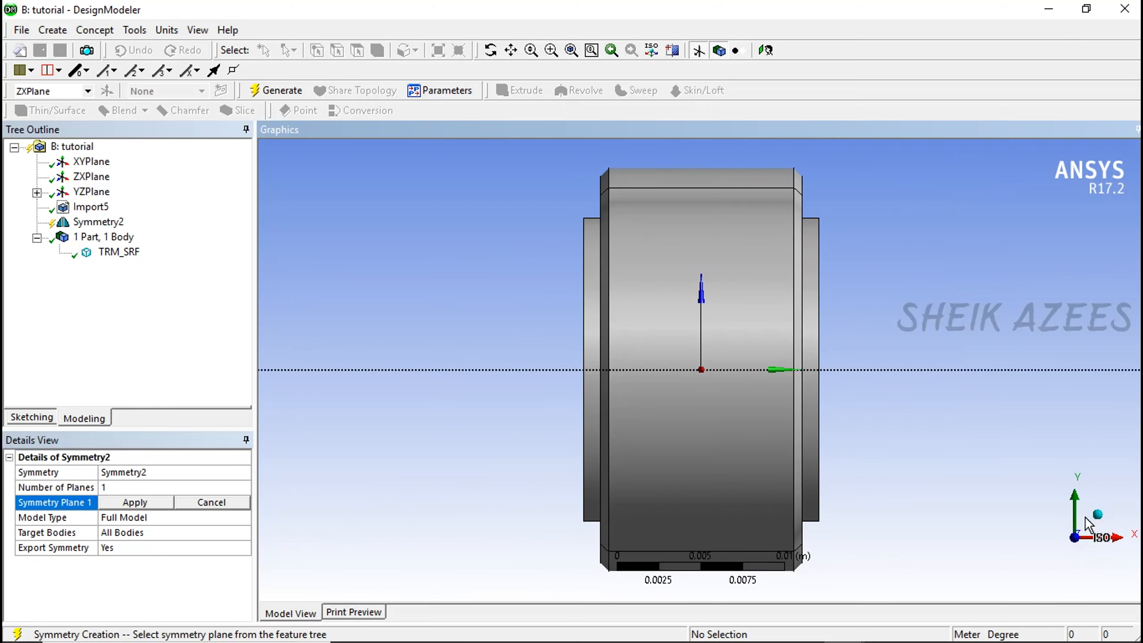
left_click(1116, 537)
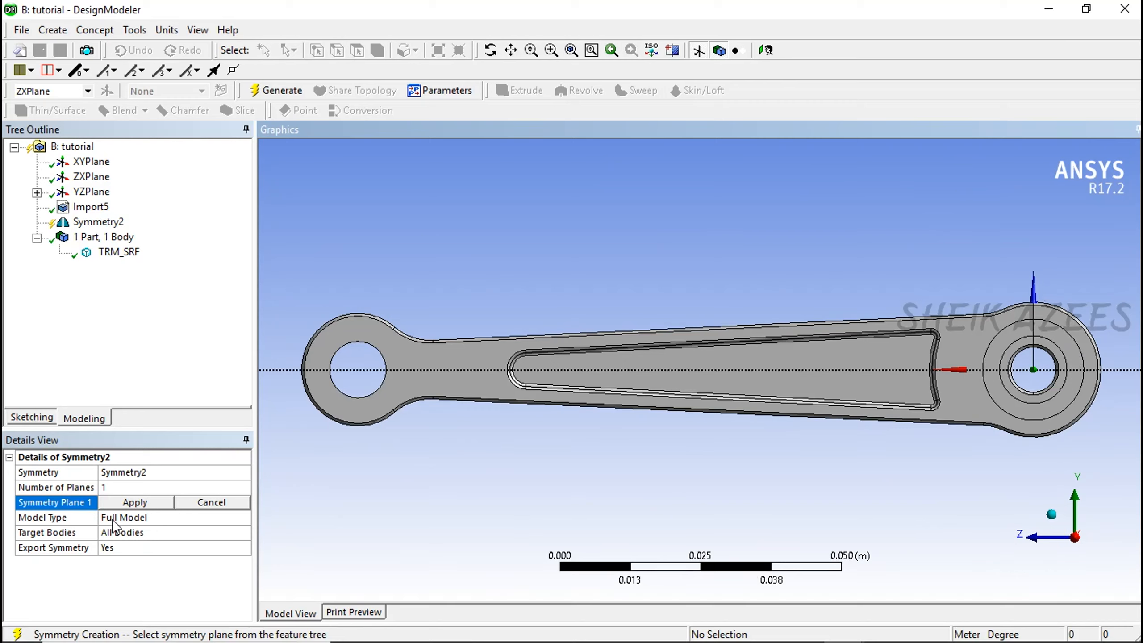
left_click(92, 177)
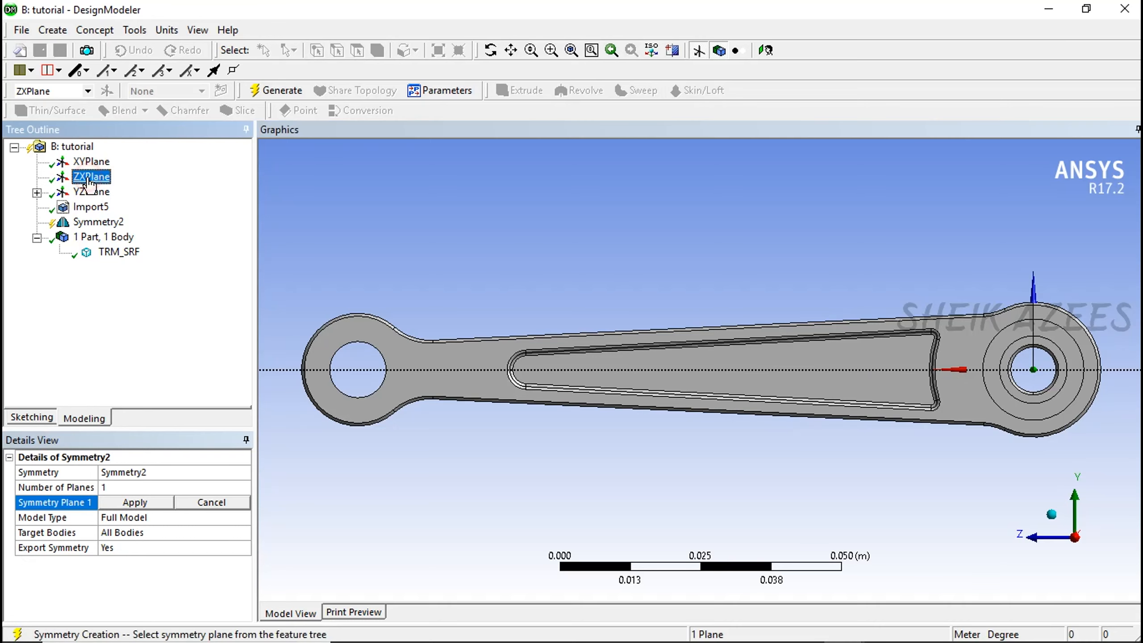
left_click(145, 505)
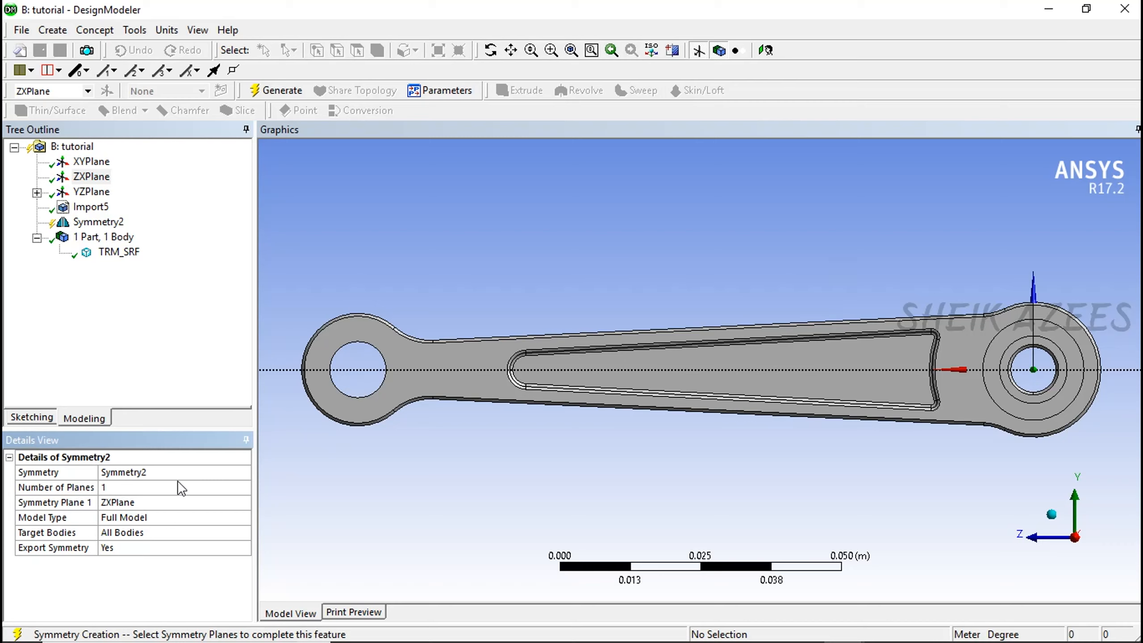
left_click(272, 91)
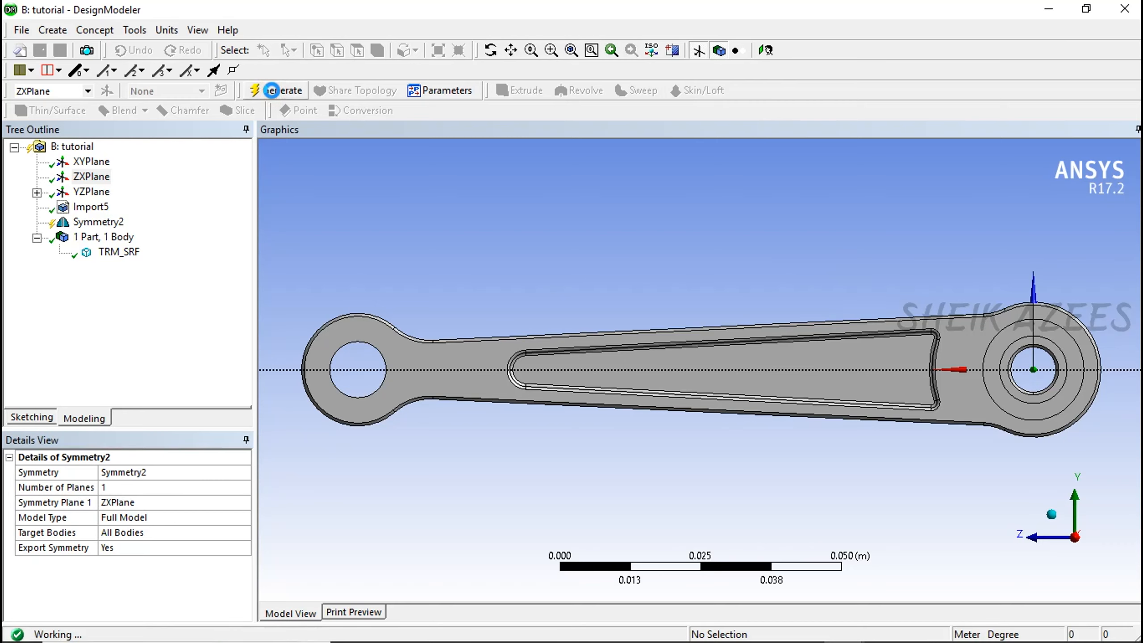
middle_click_drag(576, 388, 594, 407)
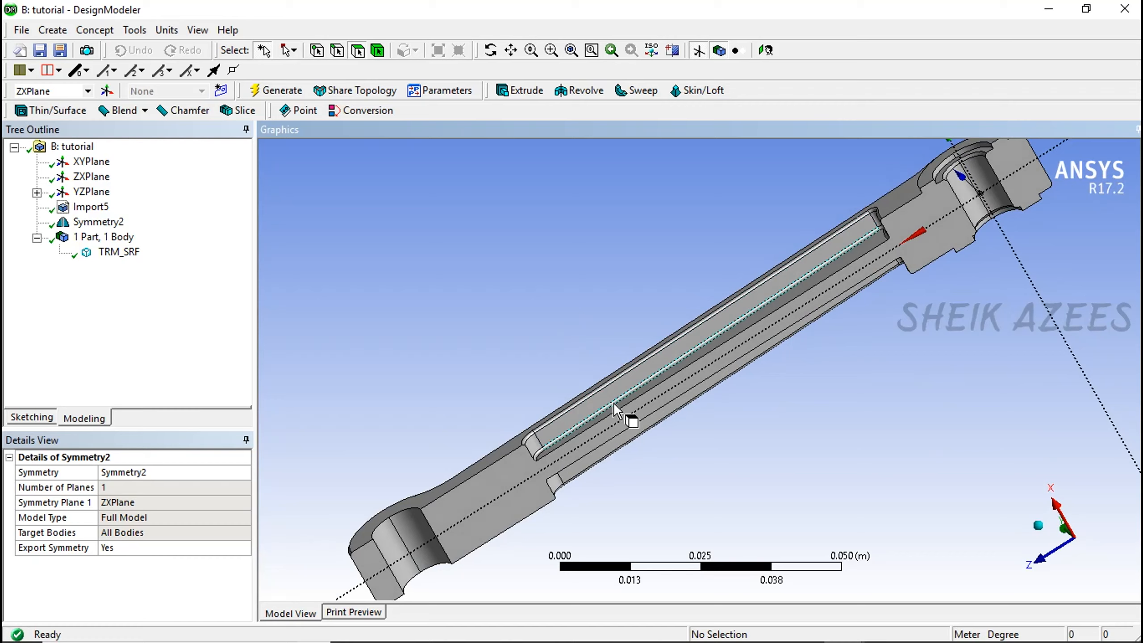
middle_click_drag(614, 402, 643, 459)
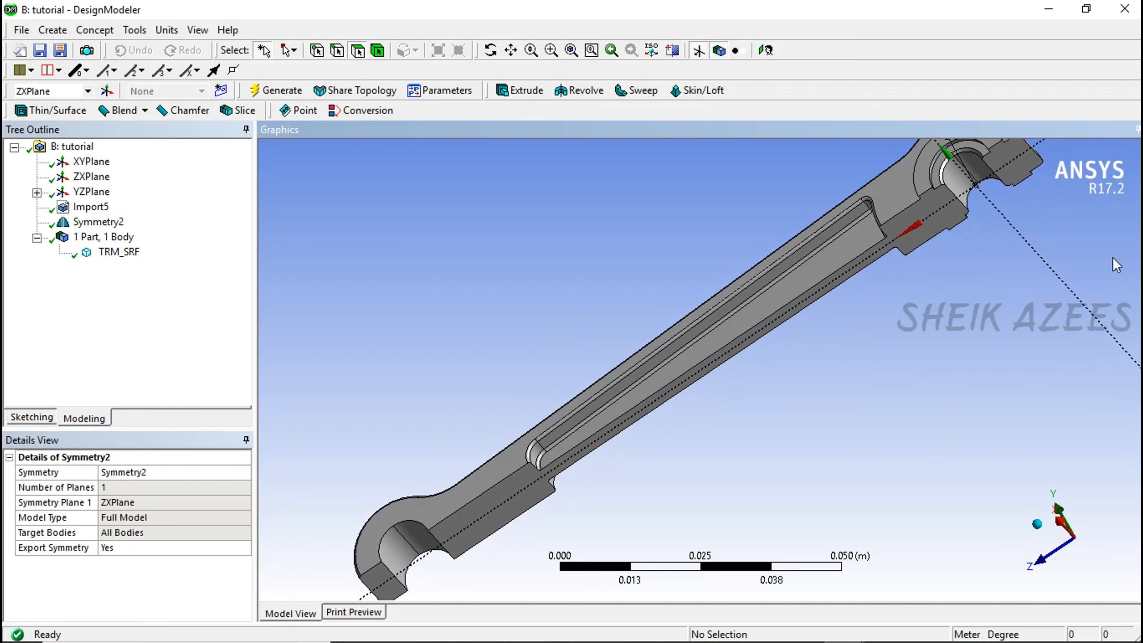
Close DesignModeler and open the Model of the "3d model" static structural system in Mechanical, reading the changed upstream data.
left_click(1127, 13)
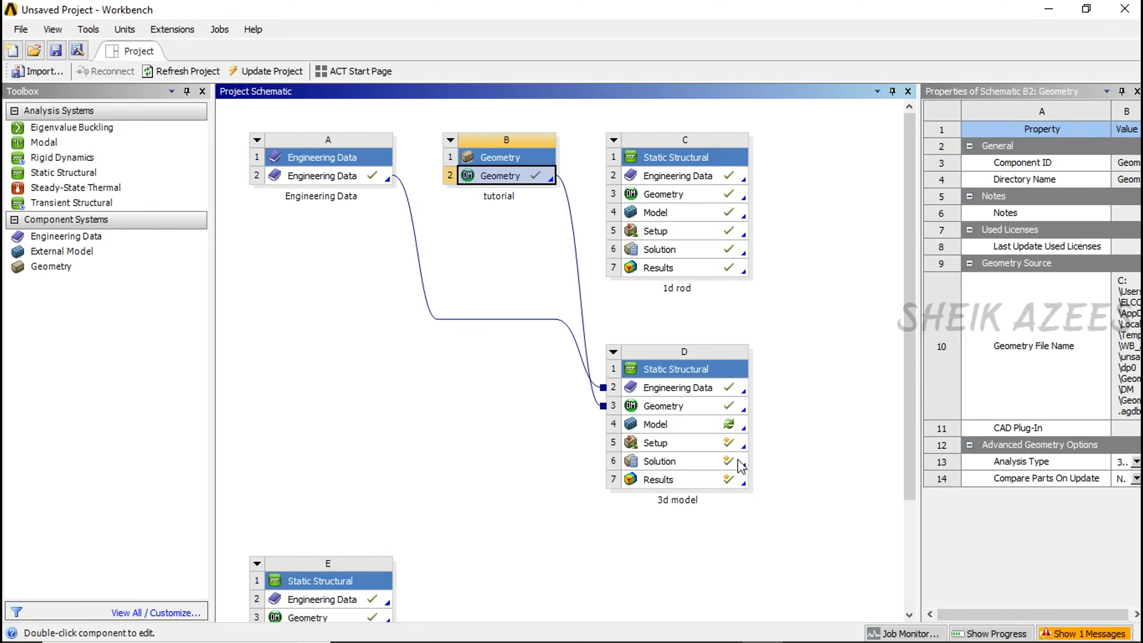
double_click(669, 428)
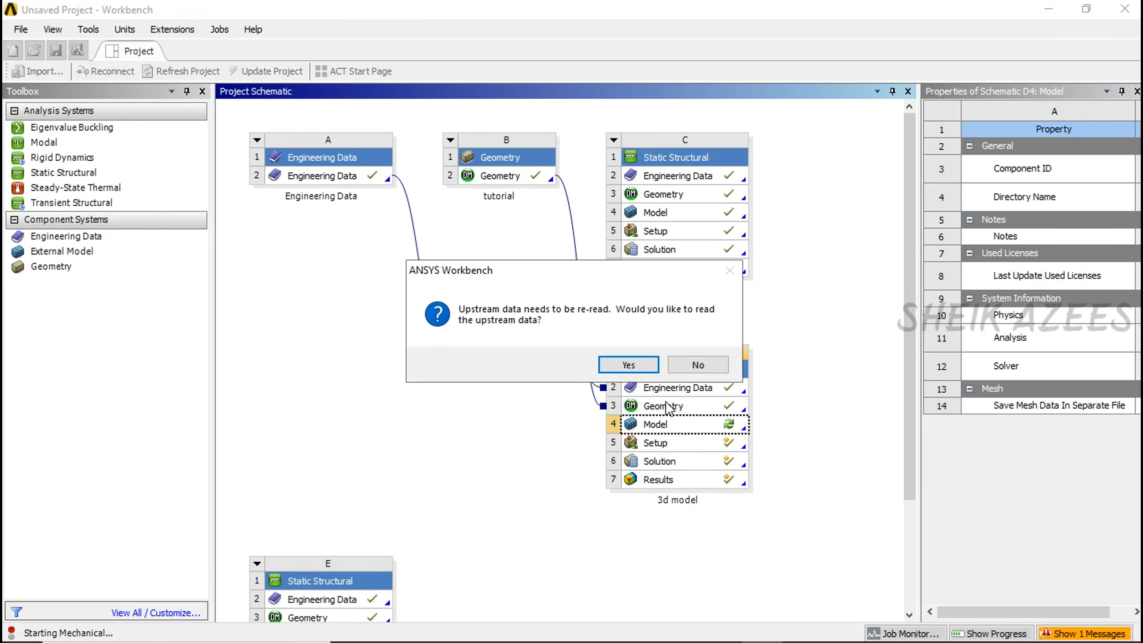
left_click(639, 365)
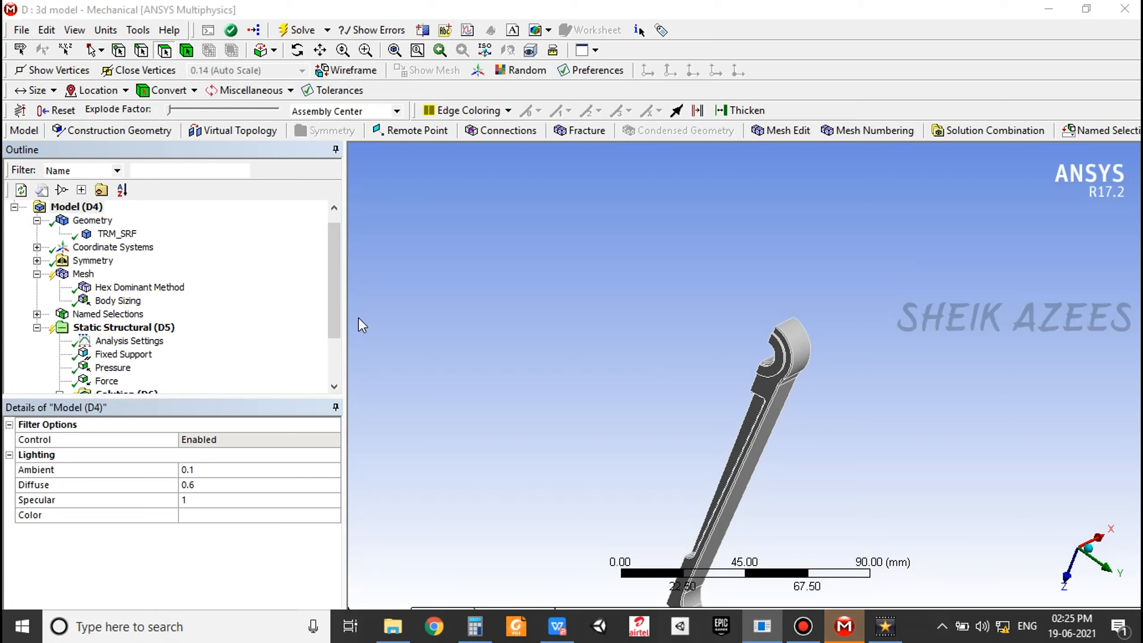
Examine the imported half body and the symmetry region's scoped cut faces, coordinate system and normal axis.
left_click(115, 233)
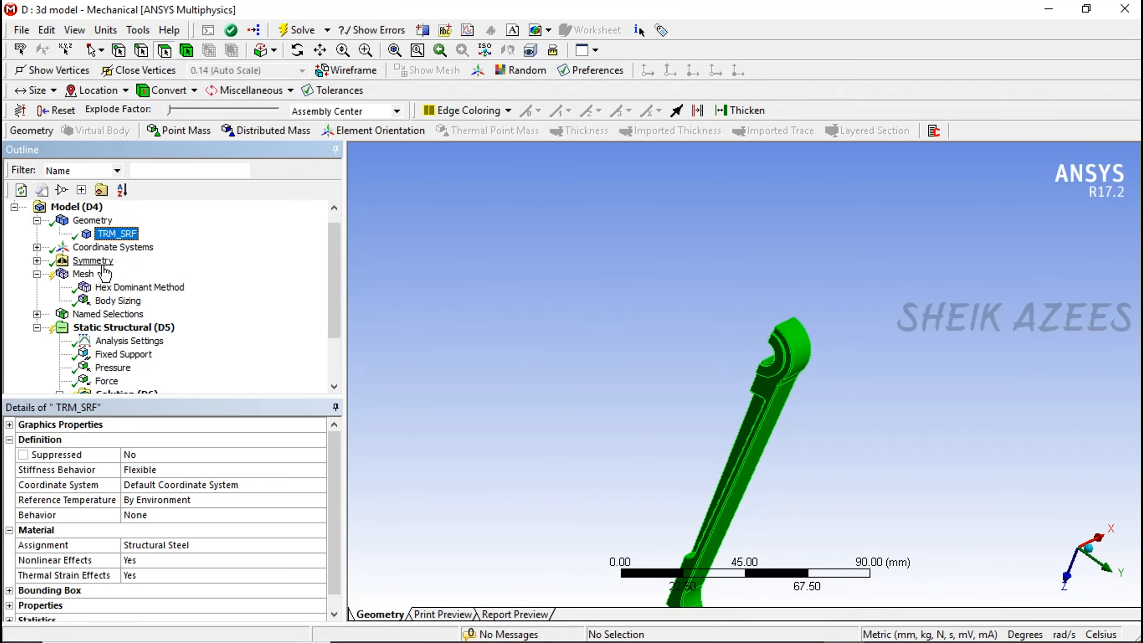
left_click(37, 260)
left_click(130, 274)
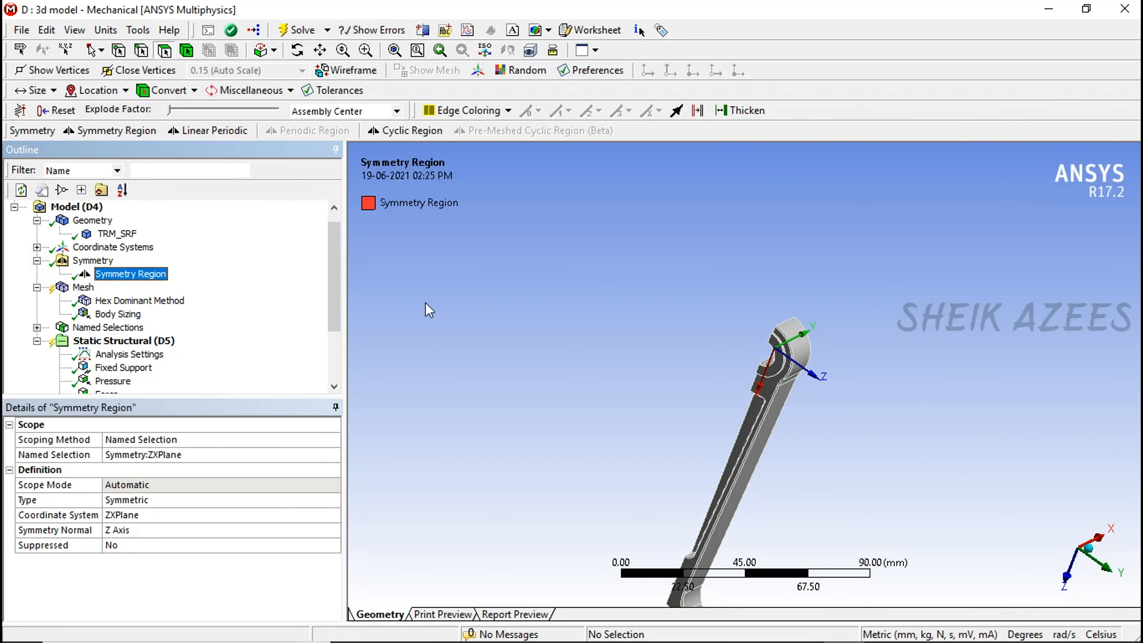
middle_click_drag(611, 310, 670, 275)
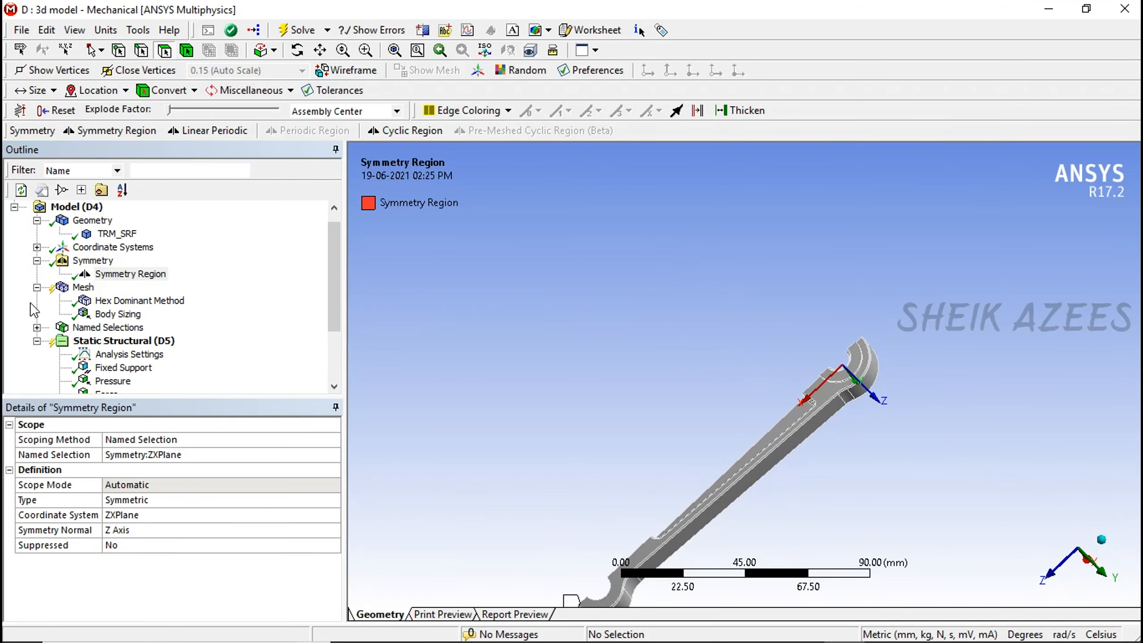
middle_click_drag(726, 315, 816, 377)
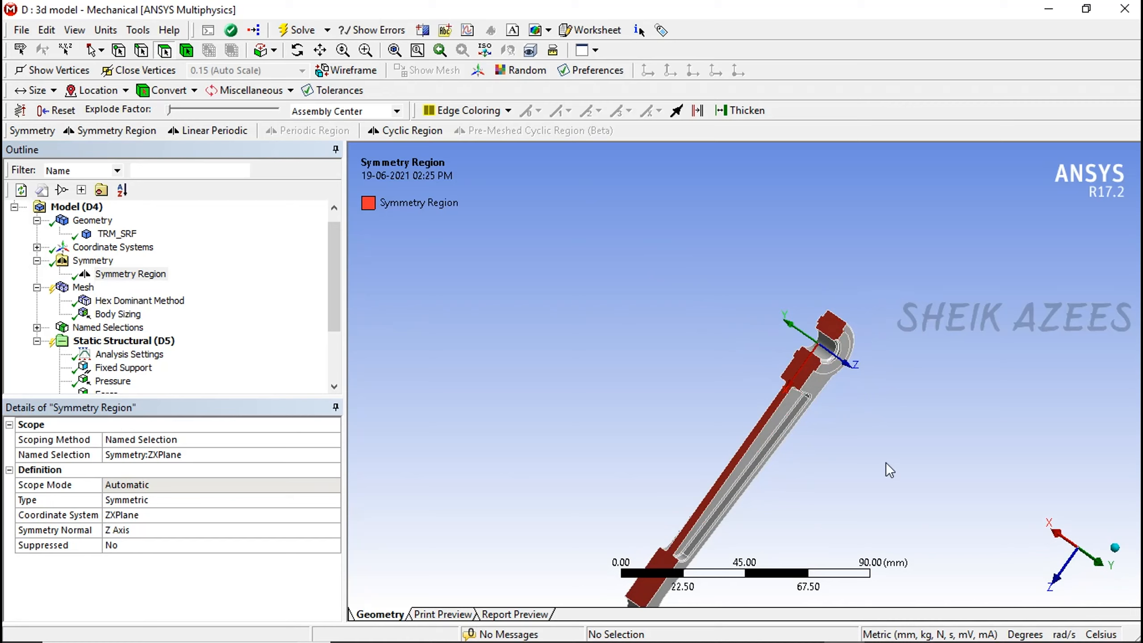
middle_click_drag(891, 467, 807, 381)
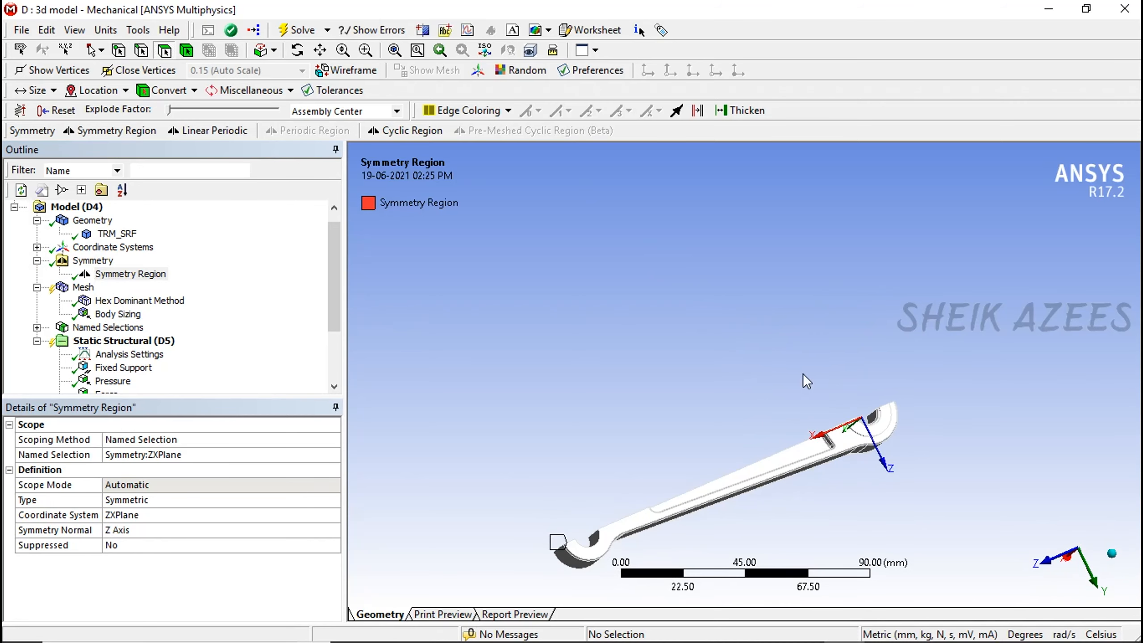
Examine the Geometry object's details and the region types that can be inserted under Symmetry, without adding one.
left_click(117, 234)
right_click(95, 220)
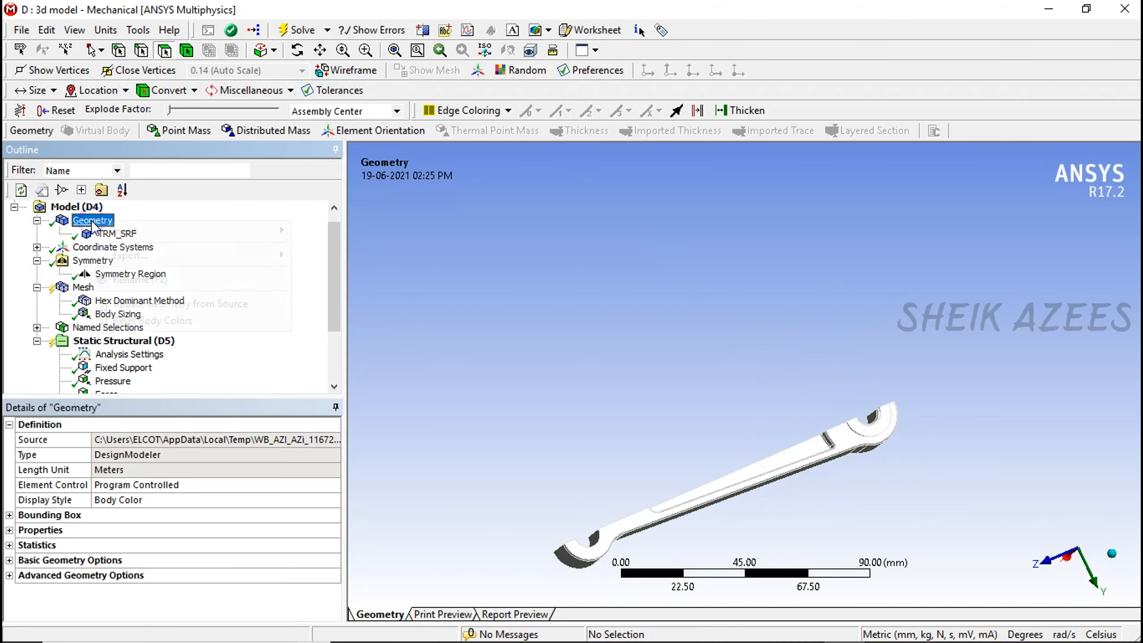
left_click(173, 190)
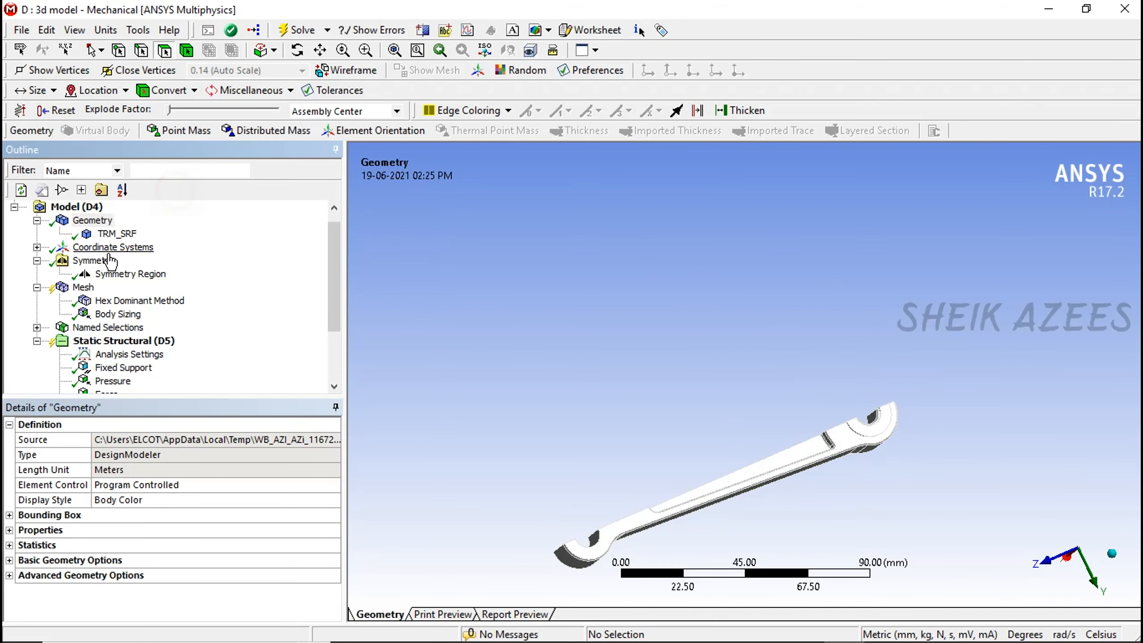
left_click(110, 263)
right_click(99, 262)
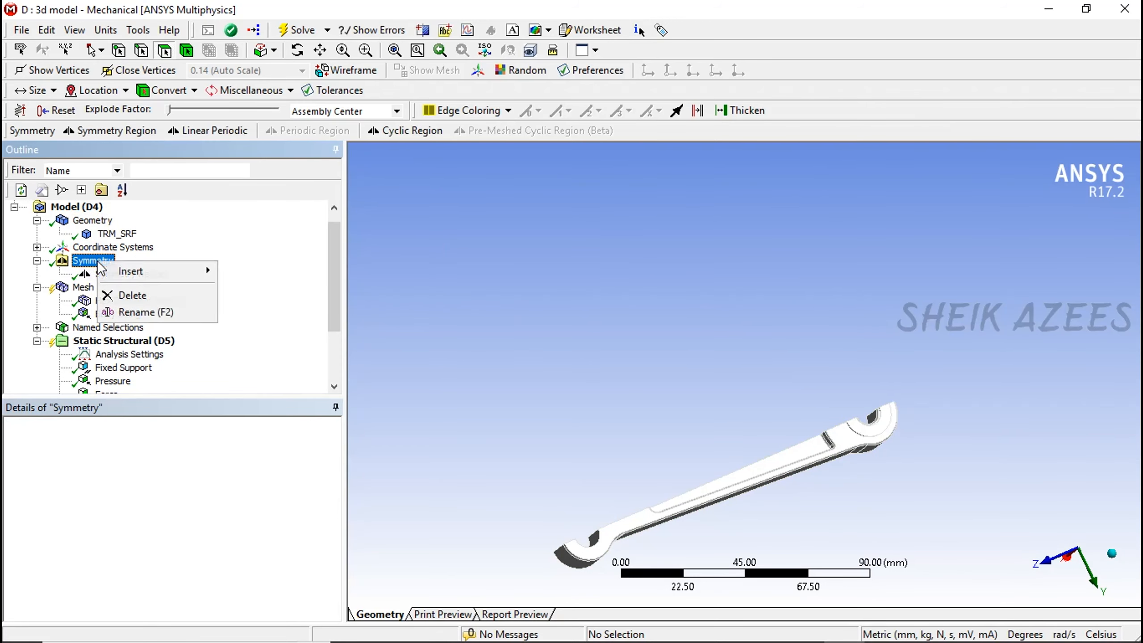
mouse_move(149, 272)
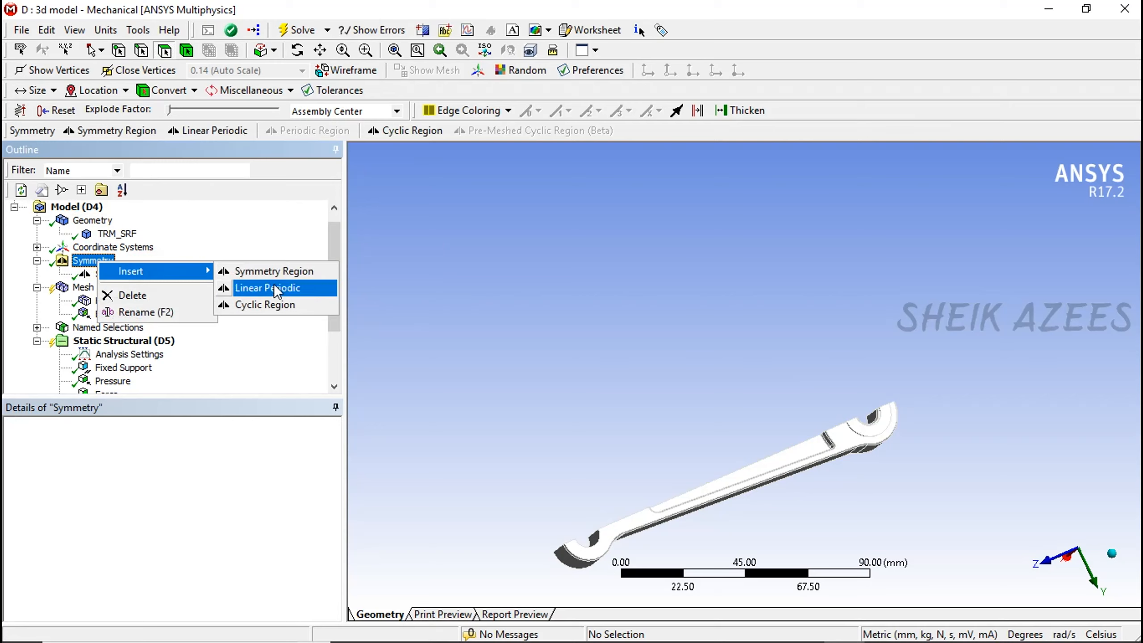
left_click(447, 273)
middle_click_drag(447, 273, 472, 321)
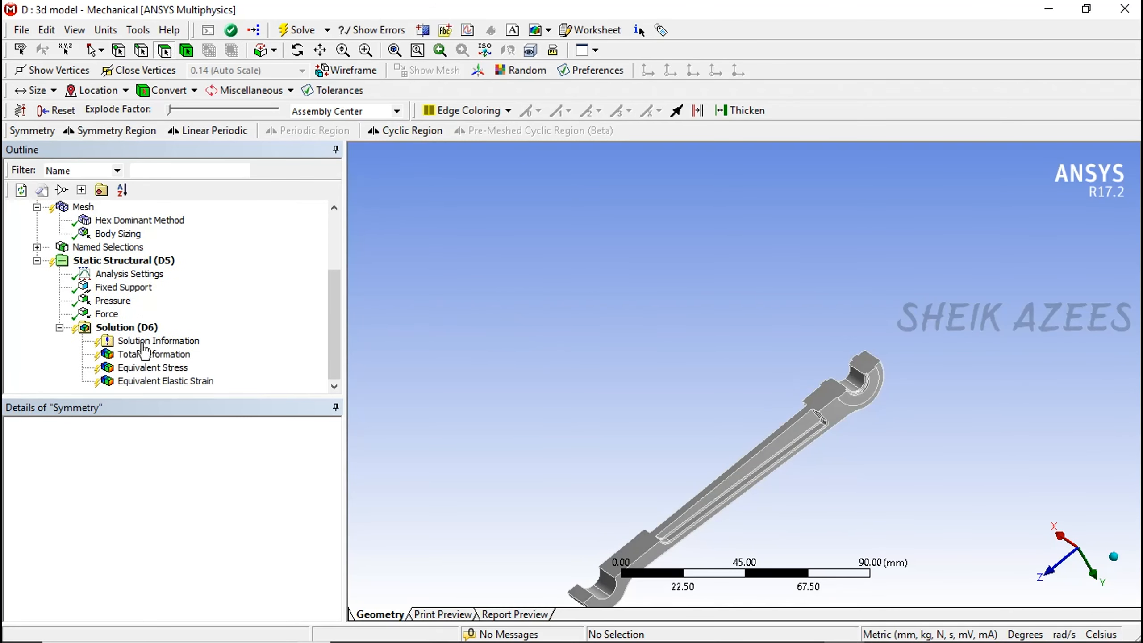
Set the pressure load's magnitude to 25 MPa and solve the static structural analysis.
scroll(139, 342, "down", 2)
left_click(113, 301)
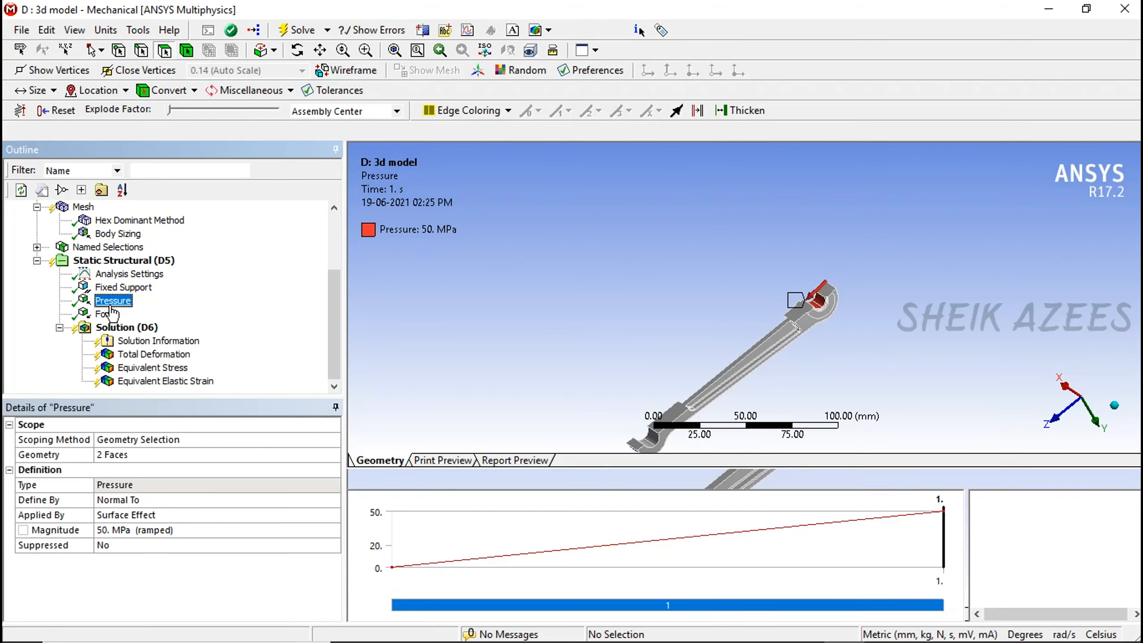
left_click(198, 531)
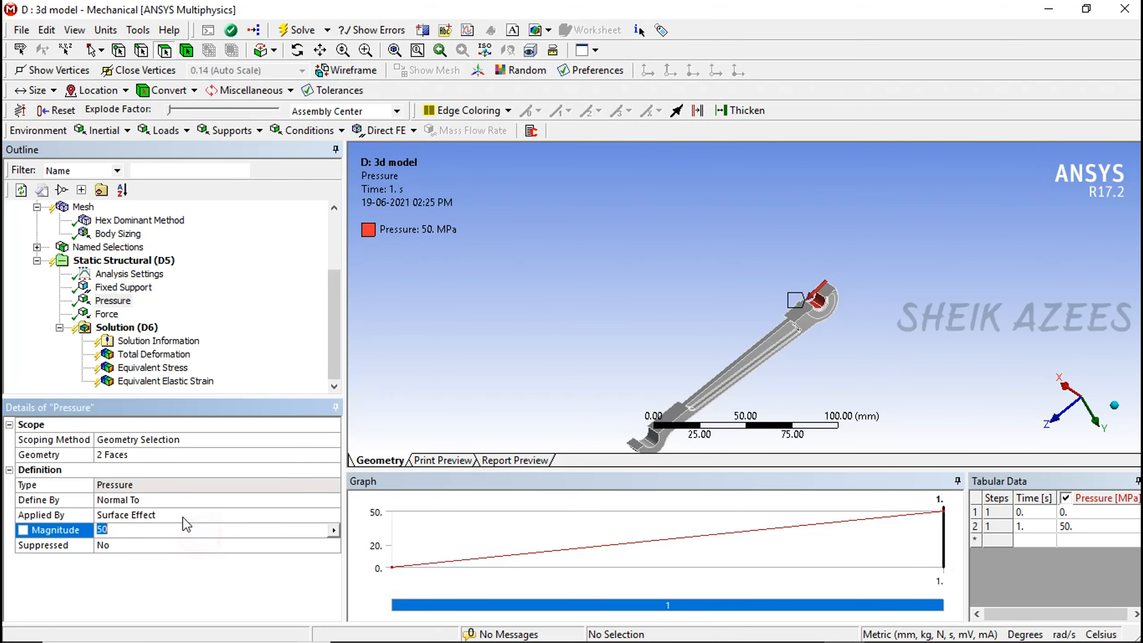
type("2")
key("Return")
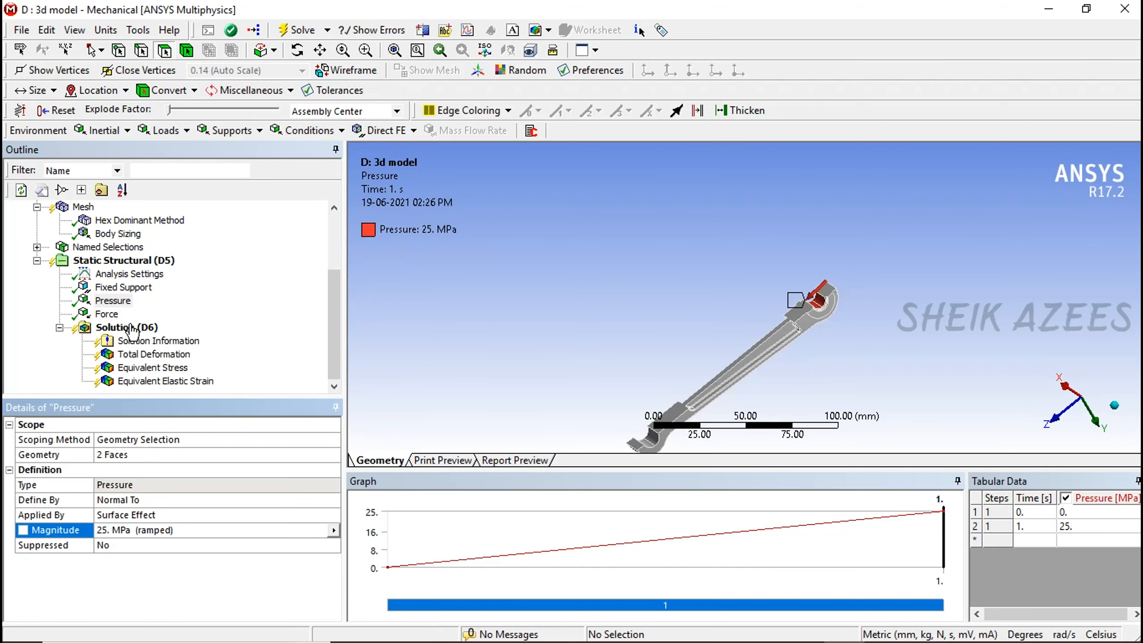
left_click(304, 35)
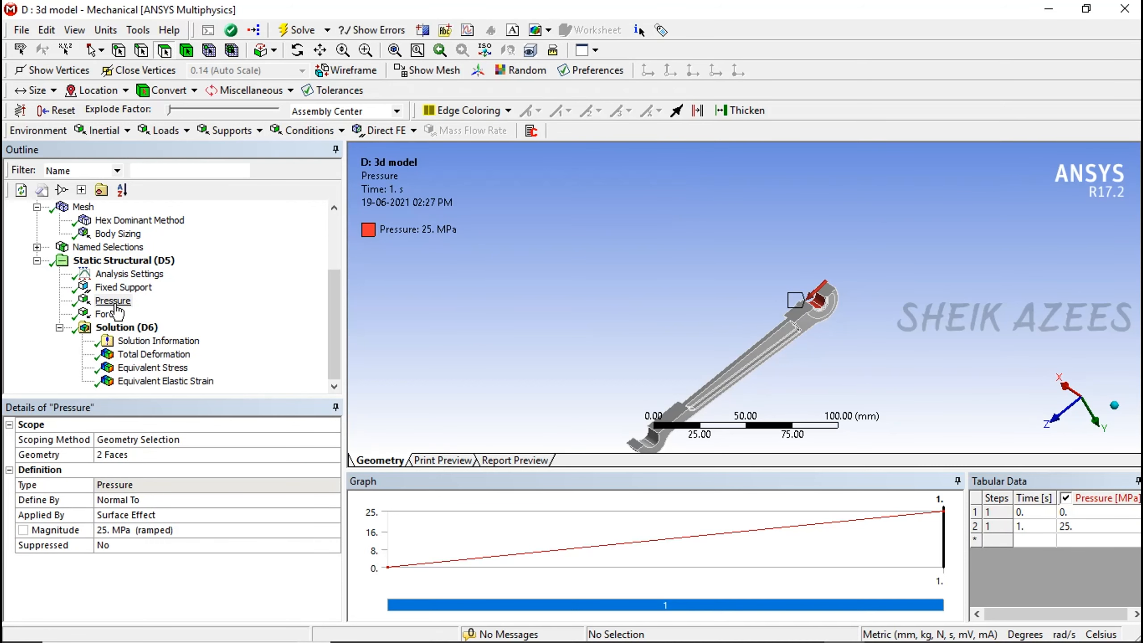
Examine the body sizing details and the half model's mesh, including the node and element statistics.
left_click(117, 234)
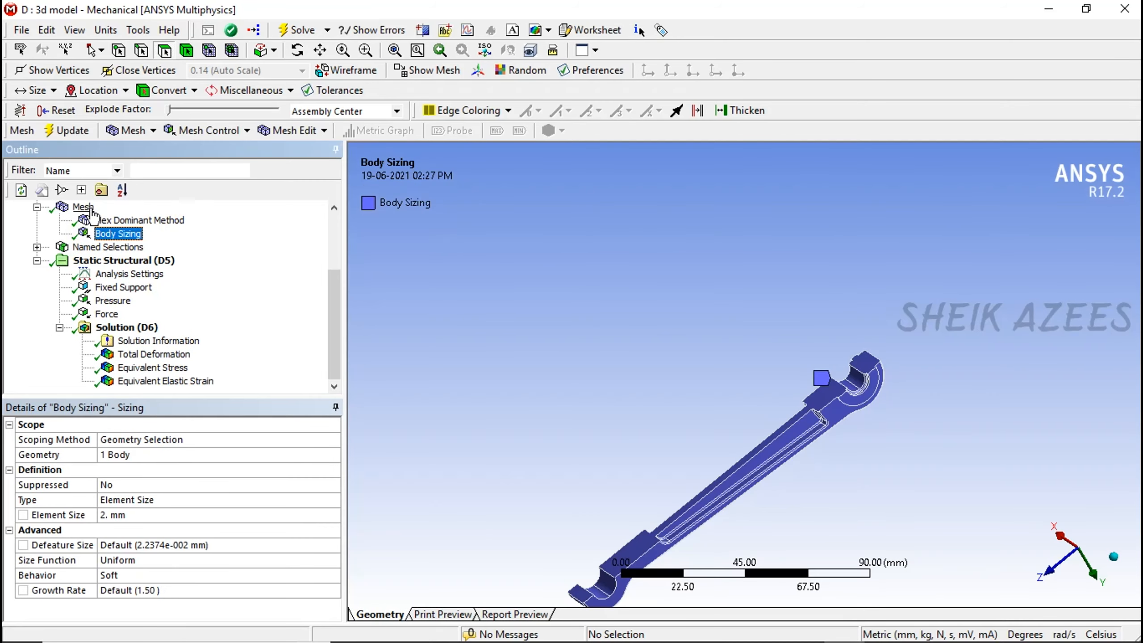
left_click(86, 211)
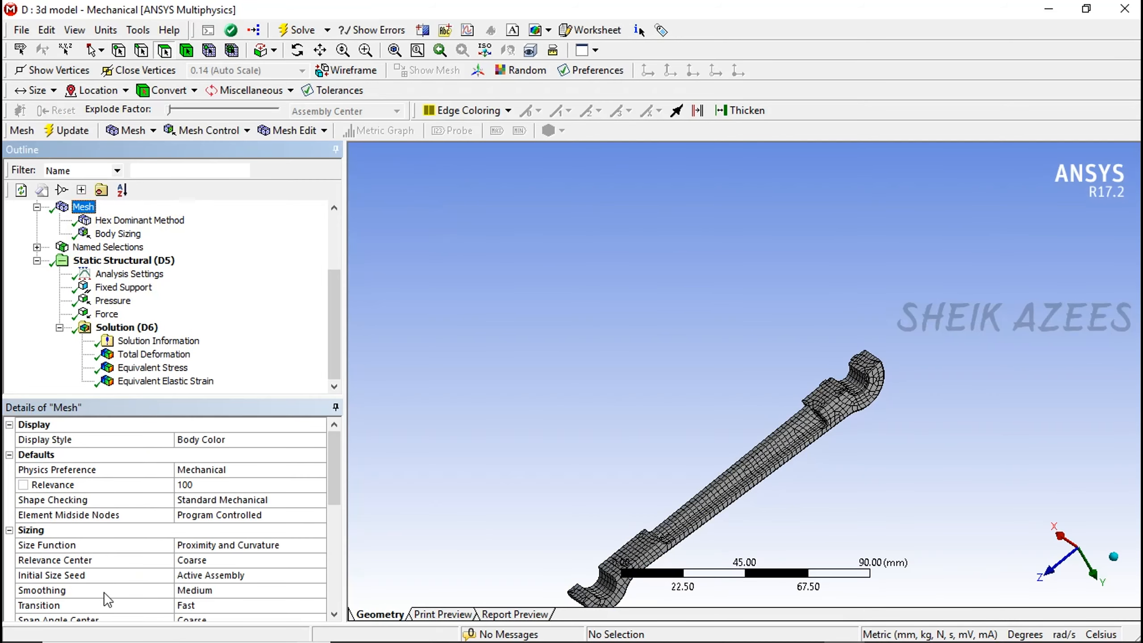
scroll(108, 592, "down", 5)
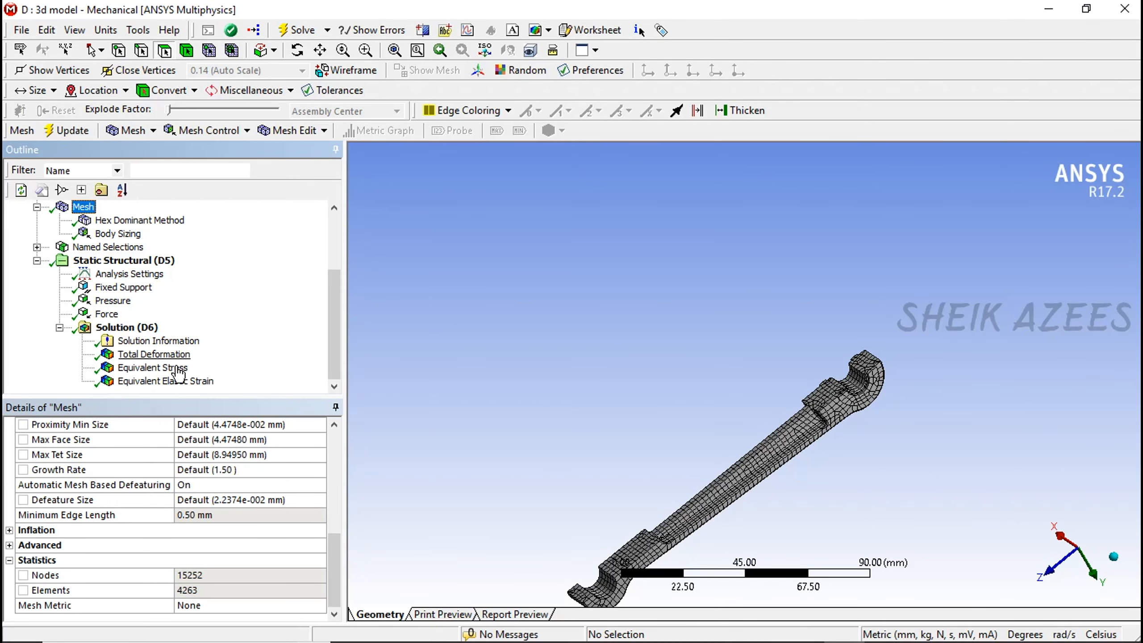
Review the solved total deformation, equivalent stress and equivalent elastic strain contours around the half bore at the loaded end.
left_click(151, 355)
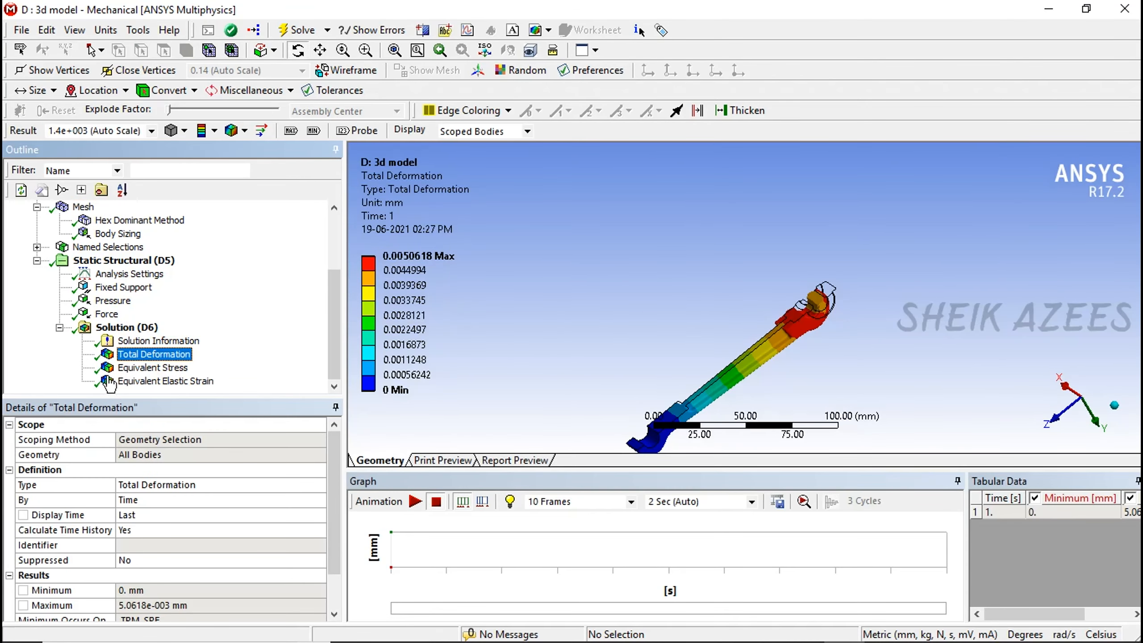
left_click(152, 368)
mouse_move(574, 333)
left_mouse_down()
mouse_move(567, 383)
mouse_move(675, 394)
mouse_move(605, 392)
mouse_move(569, 342)
left_mouse_up()
right_click_drag(725, 234, 825, 322)
left_click_drag(810, 328, 803, 343)
left_click(196, 382)
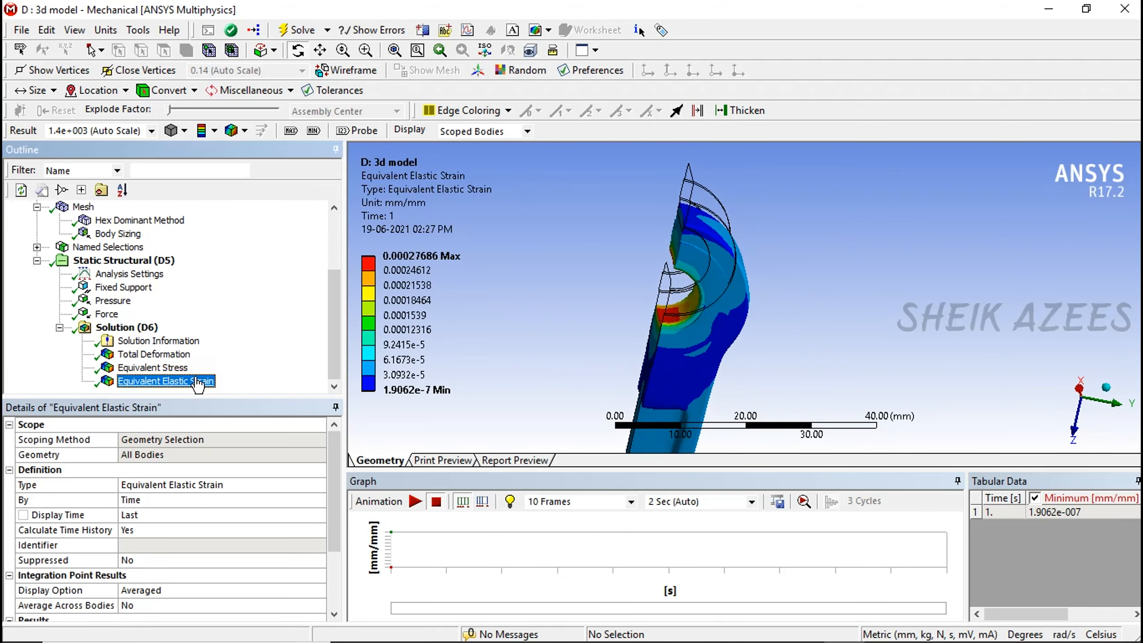
left_click(180, 368)
left_click_drag(554, 302, 569, 306)
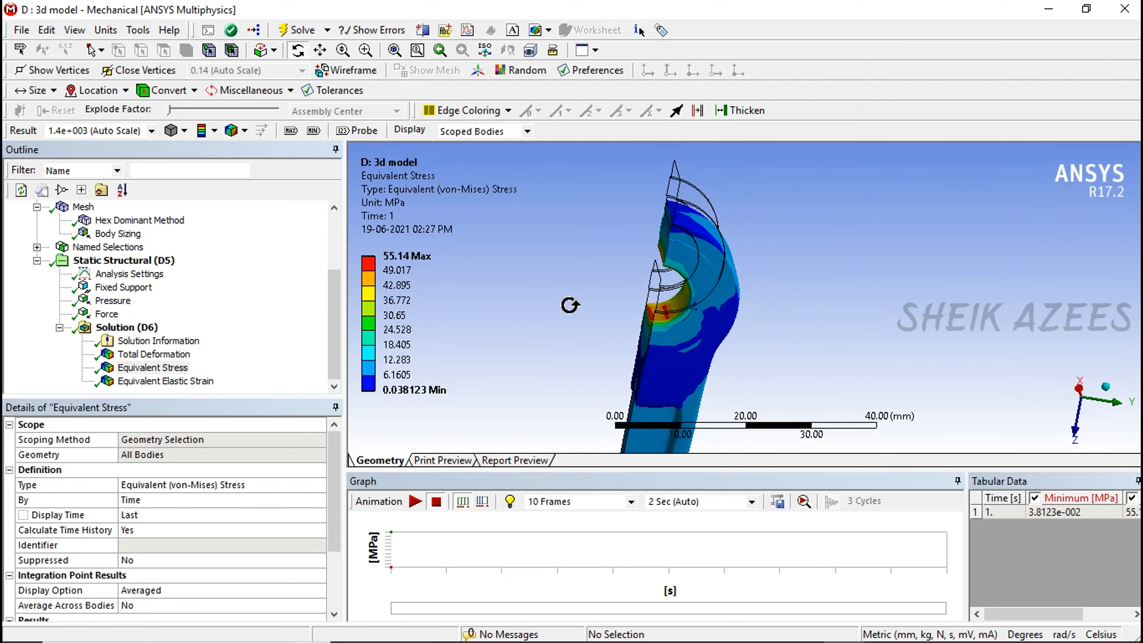
Set the pressure load's magnitude to 50 MPa.
left_click(112, 302)
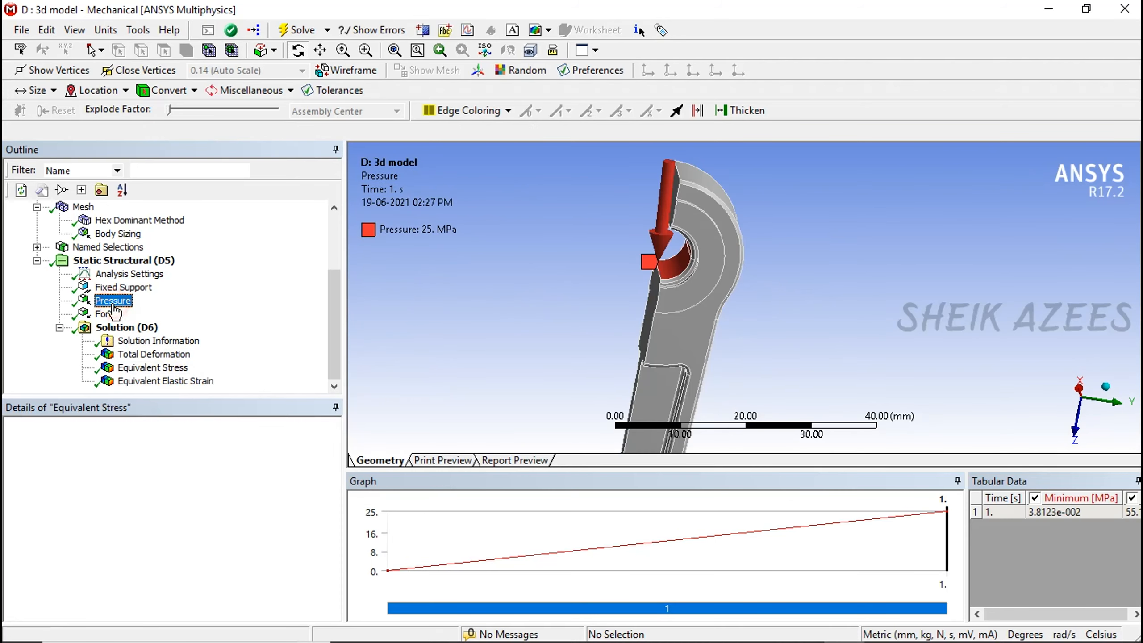
left_click(193, 530)
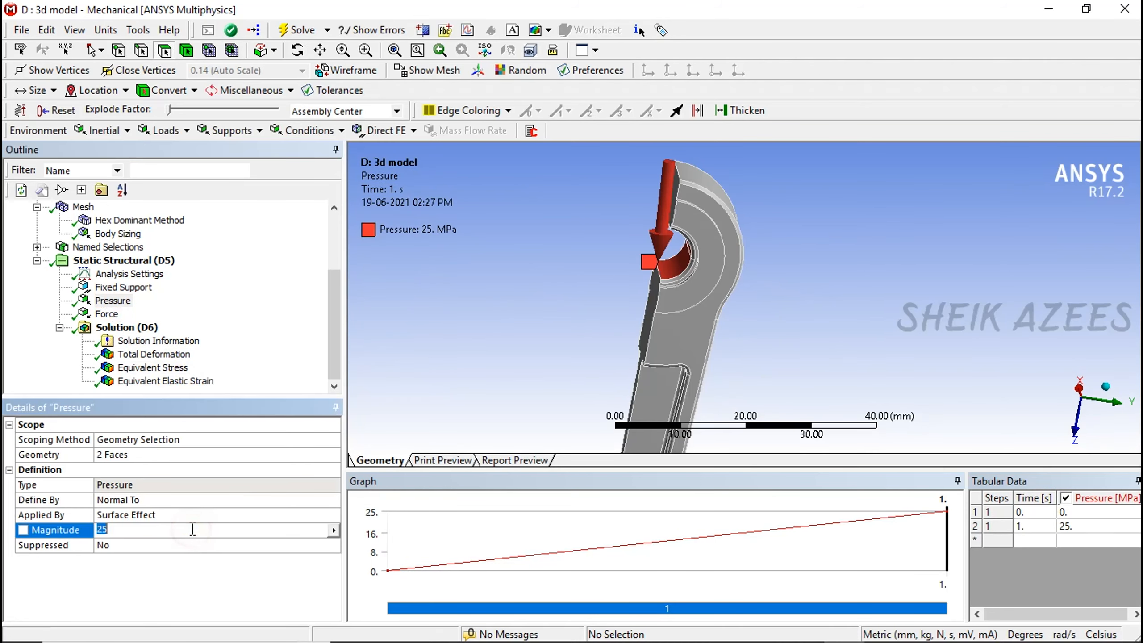
type("5")
key("Return")
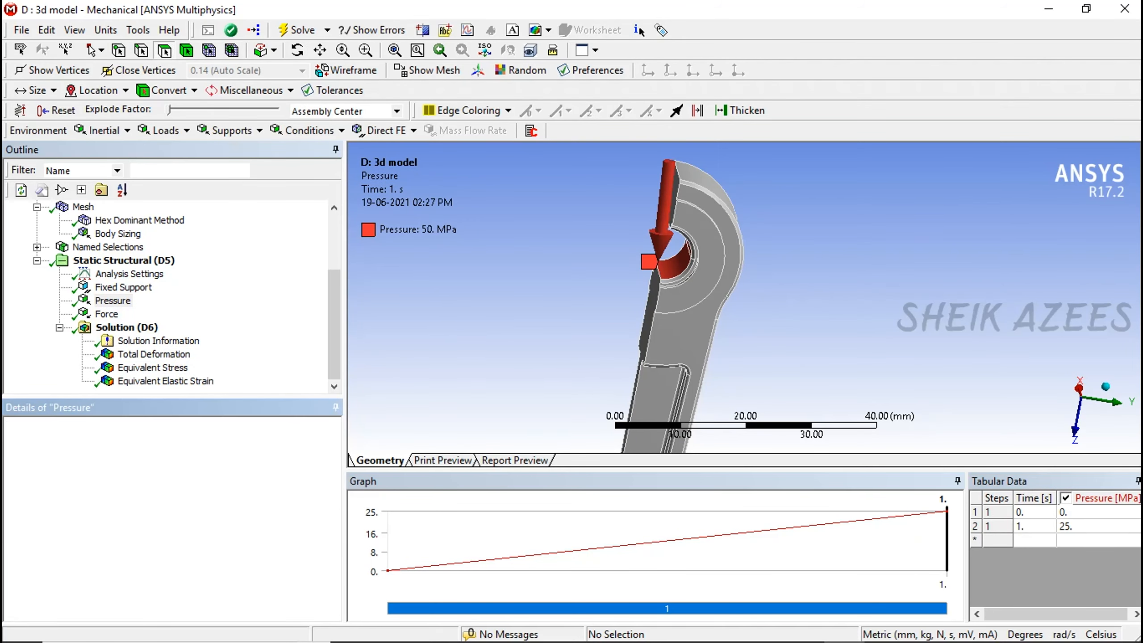
Set the force's Z component to 250 N and solve the static structural analysis.
left_click(108, 315)
left_click(210, 550)
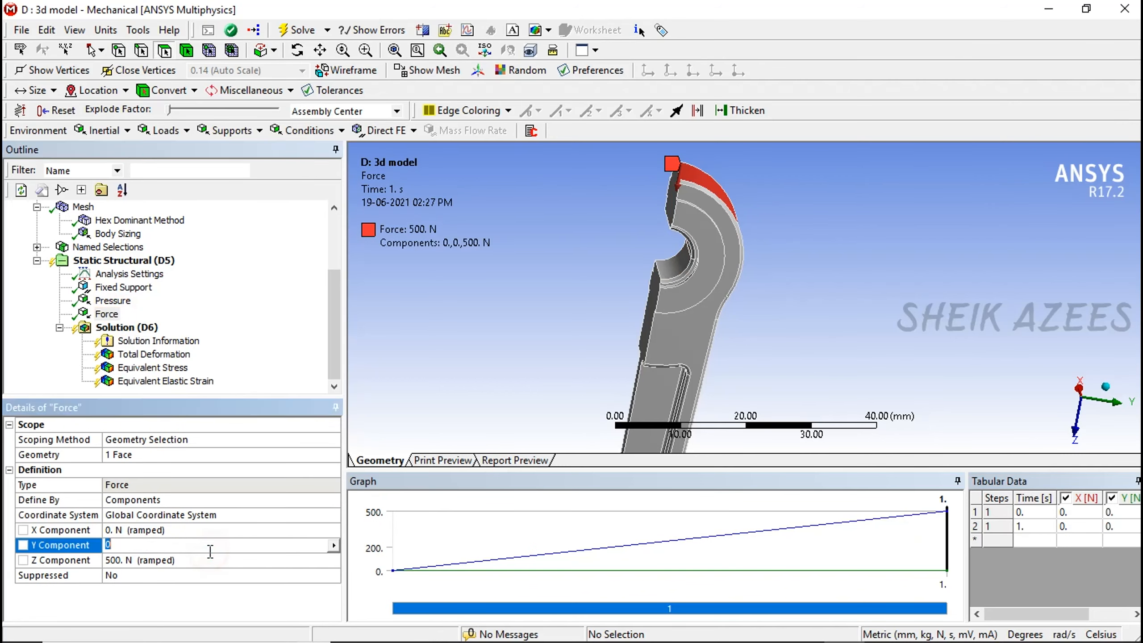
left_click(252, 563)
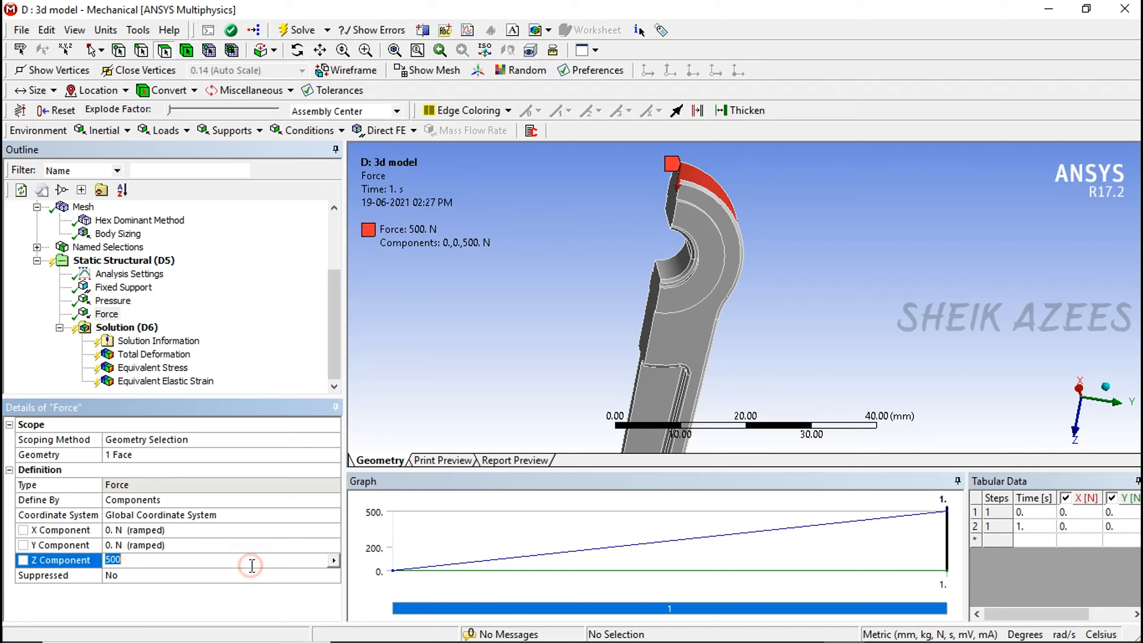
type("250")
key("Return")
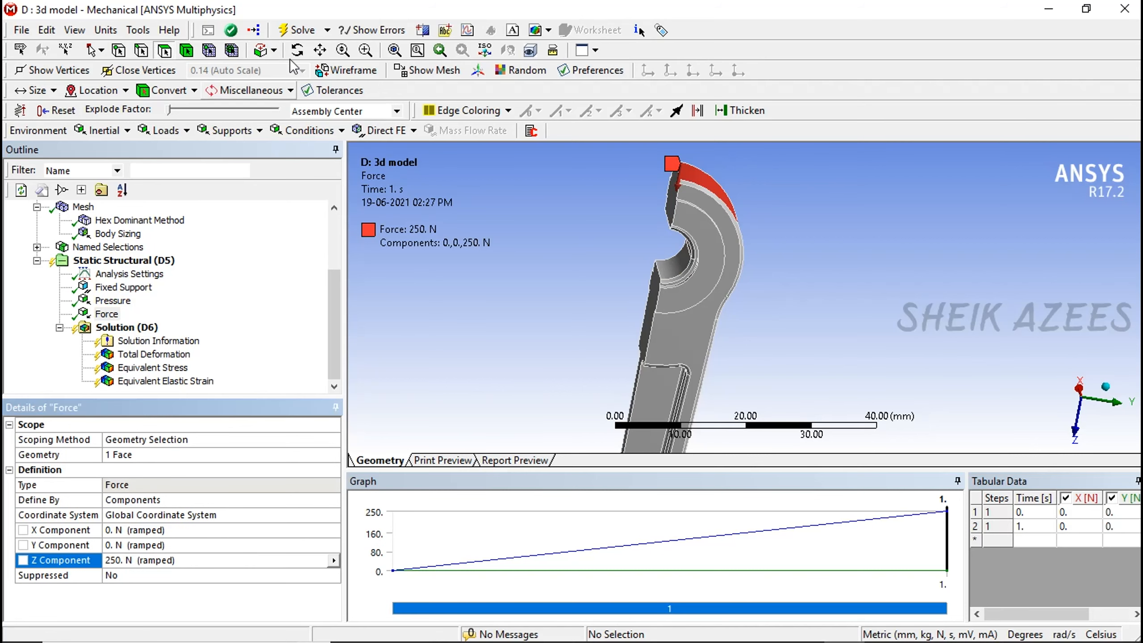
left_click(289, 33)
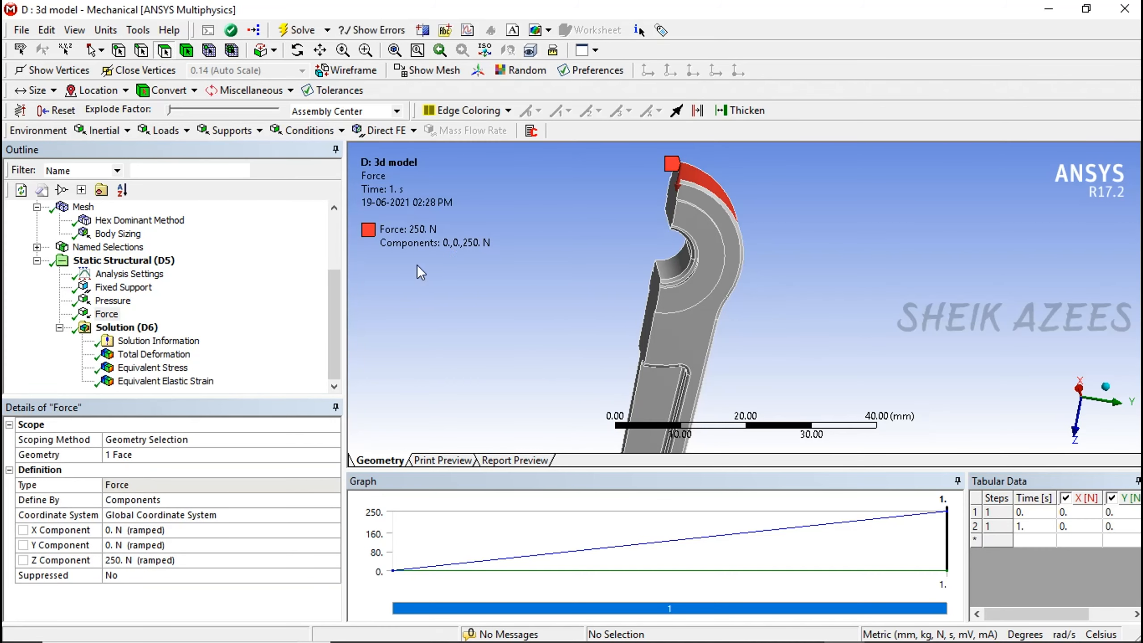
Check the re-solved total deformation and inspect the equivalent stress contour around the loaded half bore from several sides.
left_click(183, 355)
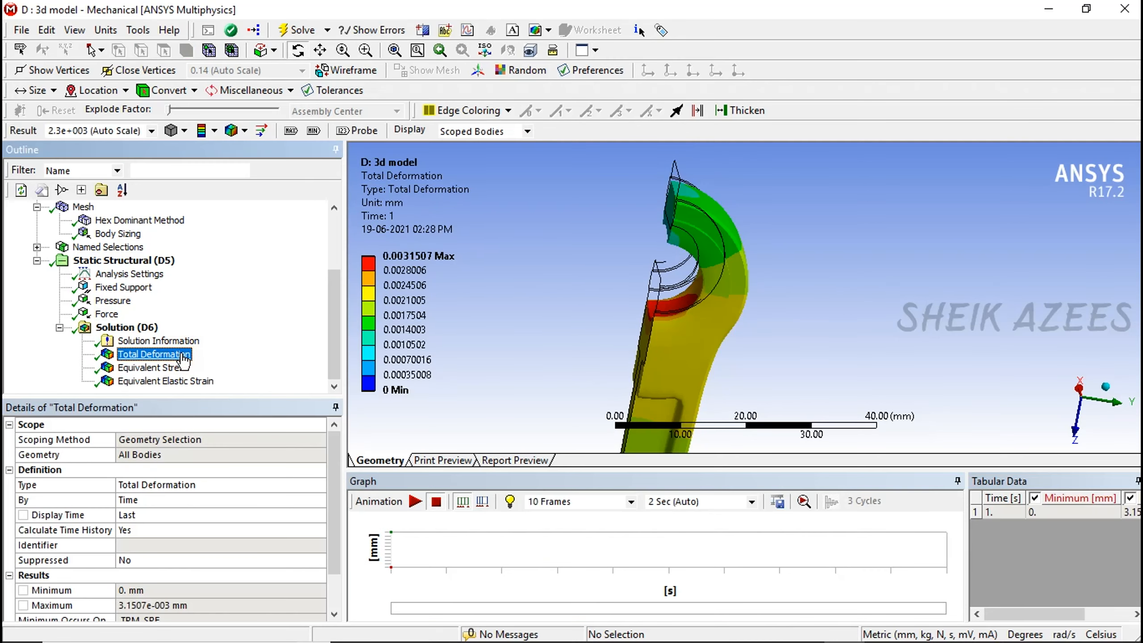
left_click(167, 368)
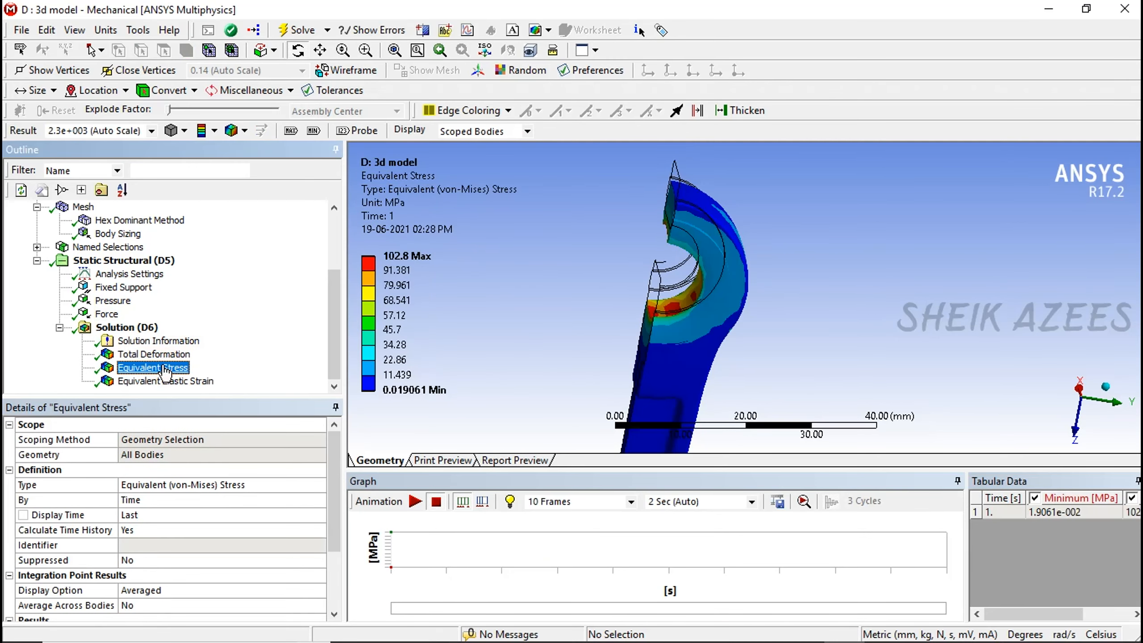
middle_click_drag(495, 296, 559, 278)
scroll(559, 276, "down", 5)
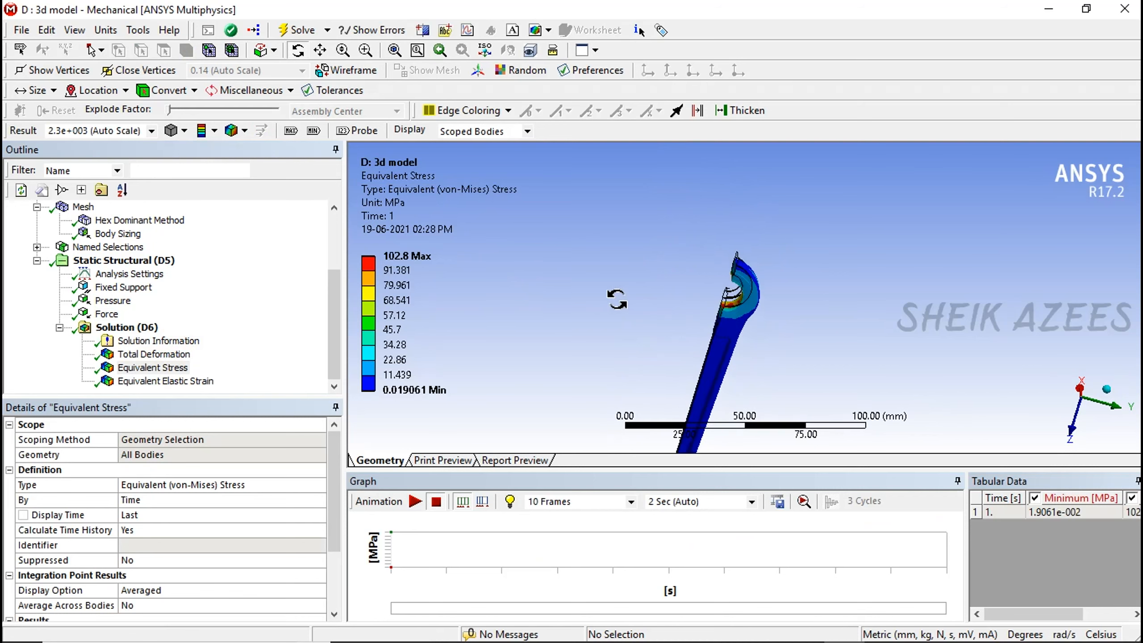
middle_click_drag(618, 299, 686, 299)
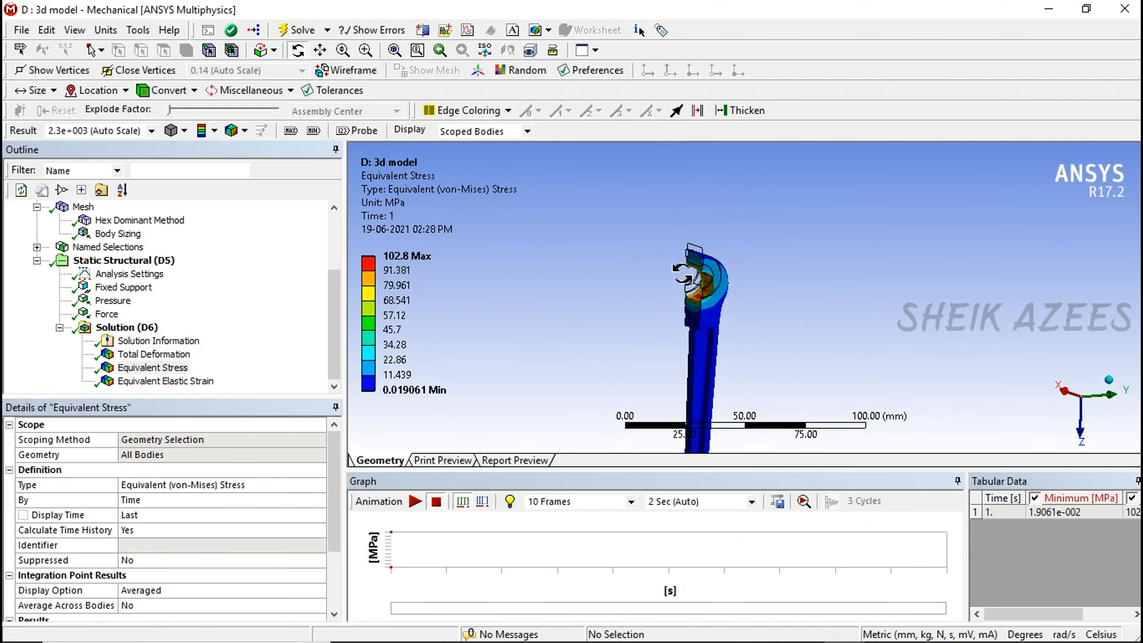
right_click_drag(649, 206, 763, 406)
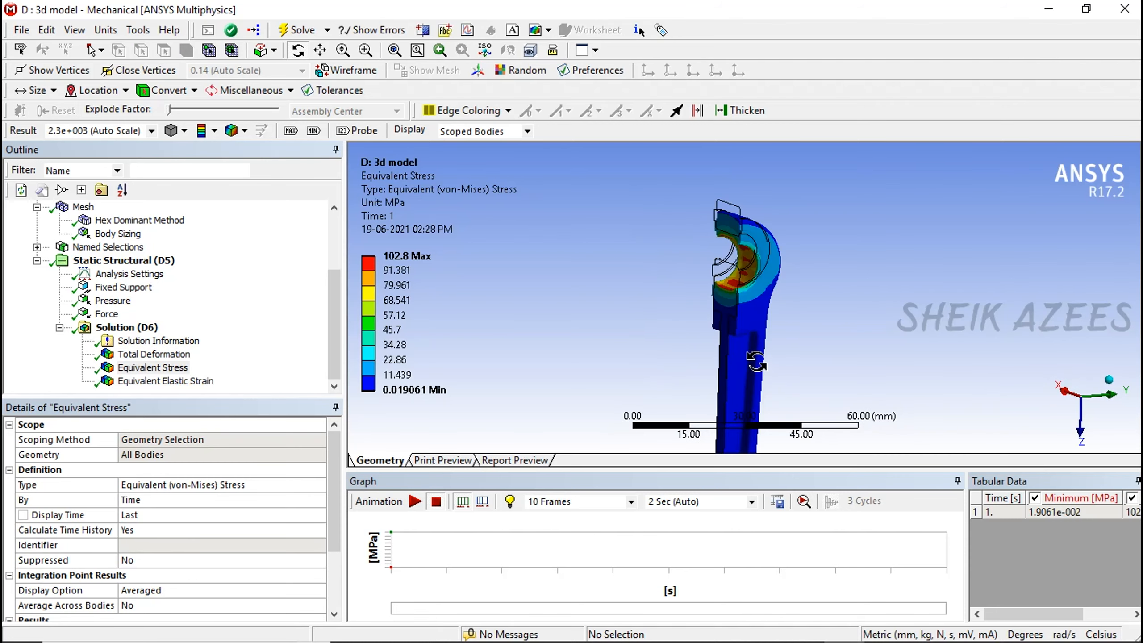
middle_click_drag(755, 360, 697, 328)
scroll(447, 302, "down", 2)
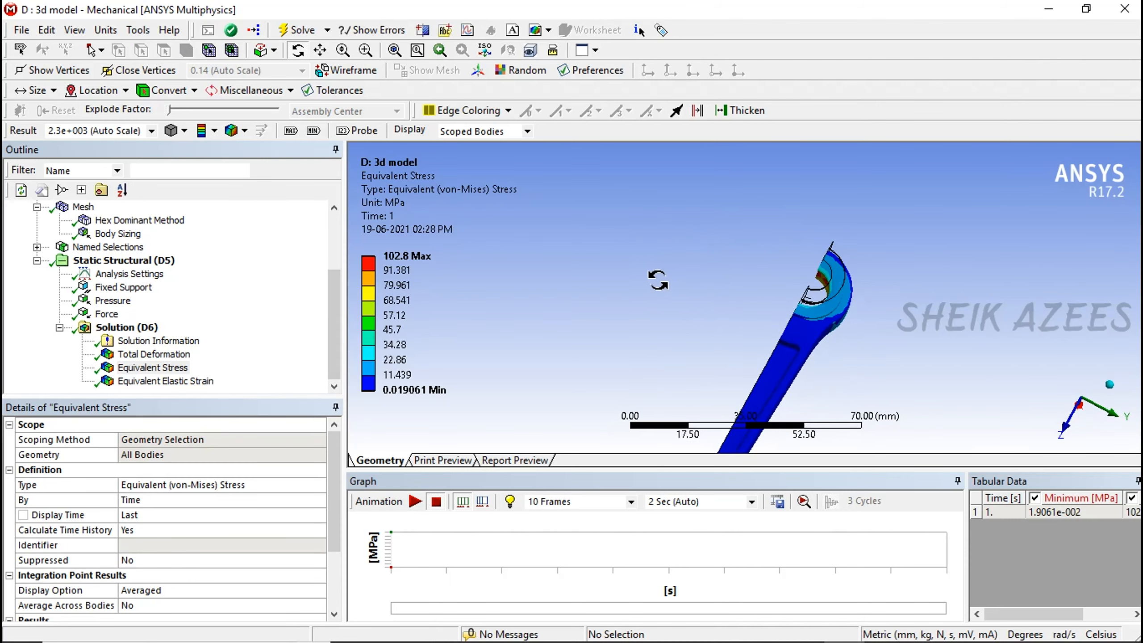
right_click_drag(771, 292, 854, 370)
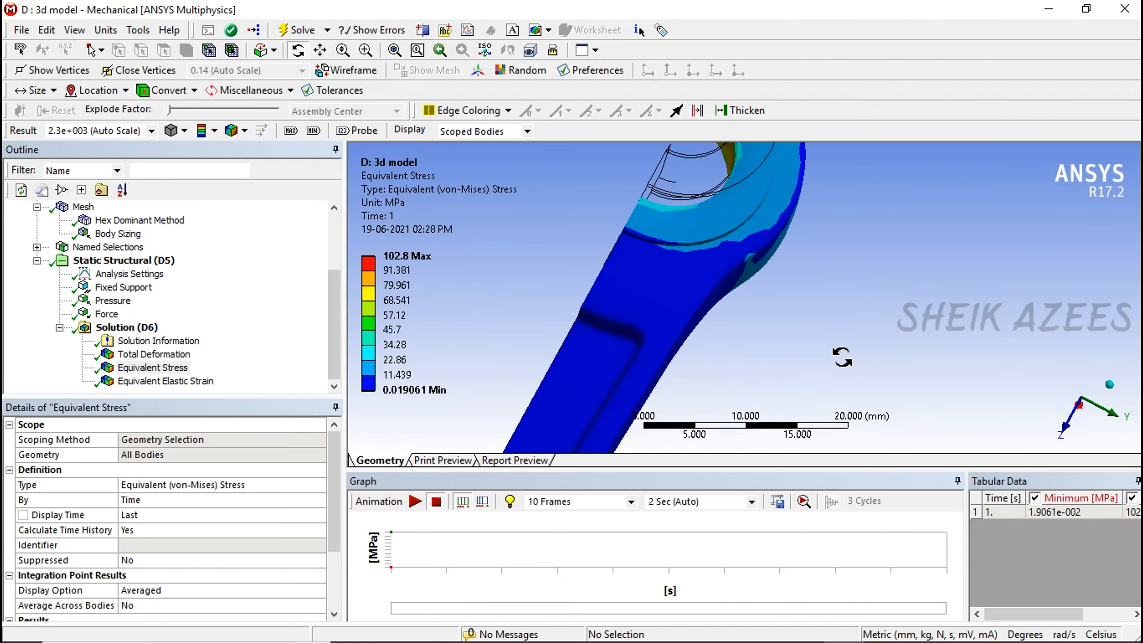
middle_click_drag(827, 287, 883, 324)
scroll(883, 325, "up", 1)
scroll(877, 322, "down", 6)
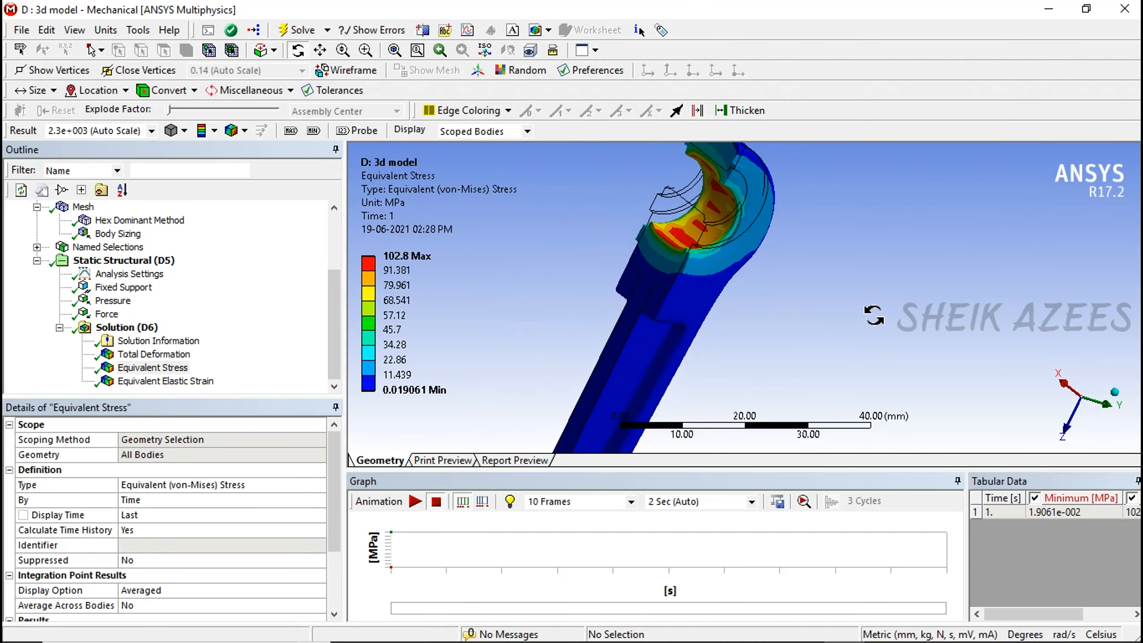
middle_click_drag(858, 284, 774, 274)
Examine the total deformation along the whole half link, ending on the equivalent elastic strain result.
left_click(148, 355)
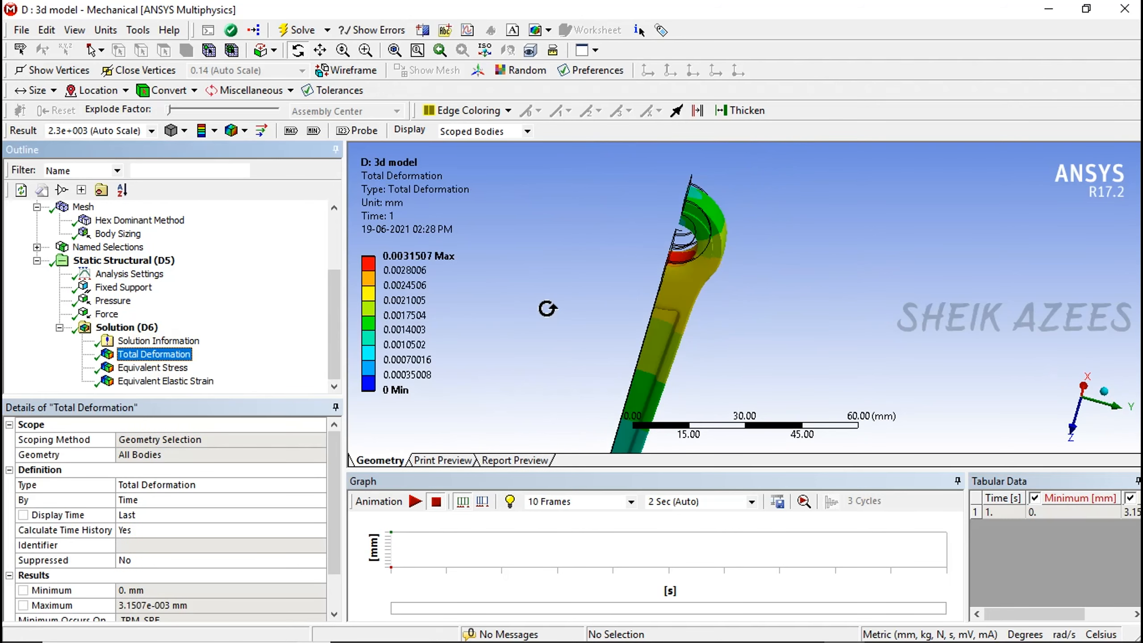
scroll(548, 306, "down", 3)
middle_click_drag(548, 307, 523, 275)
left_click(185, 381)
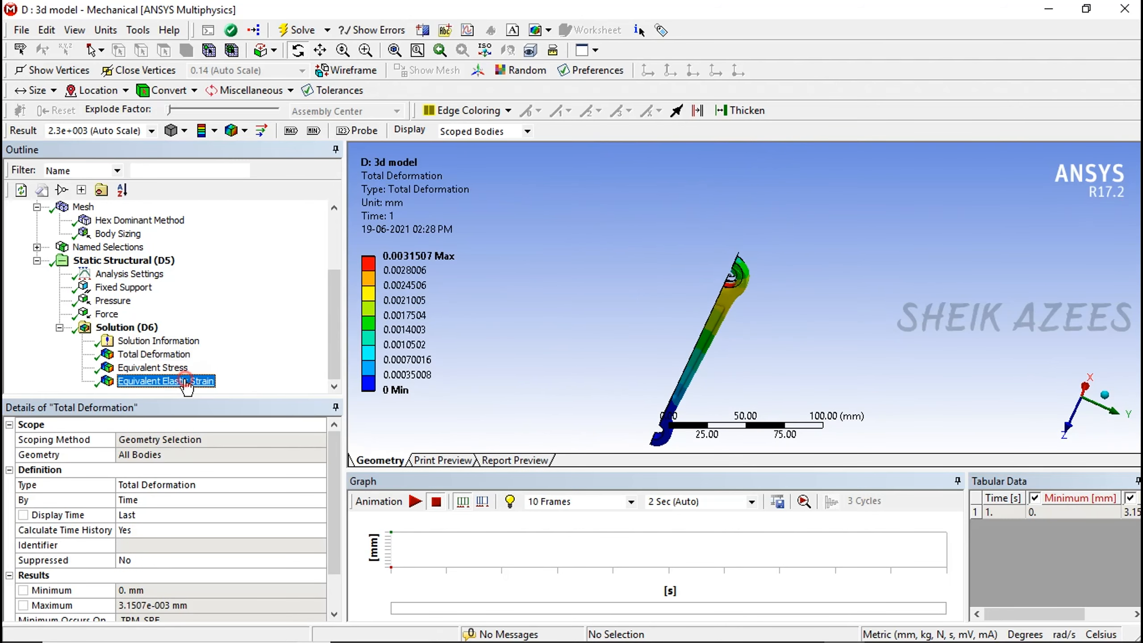
Look through the result types available for the Solution without adding one, and examine the Solution Information's solver output and details.
right_click(147, 329)
mouse_move(175, 338)
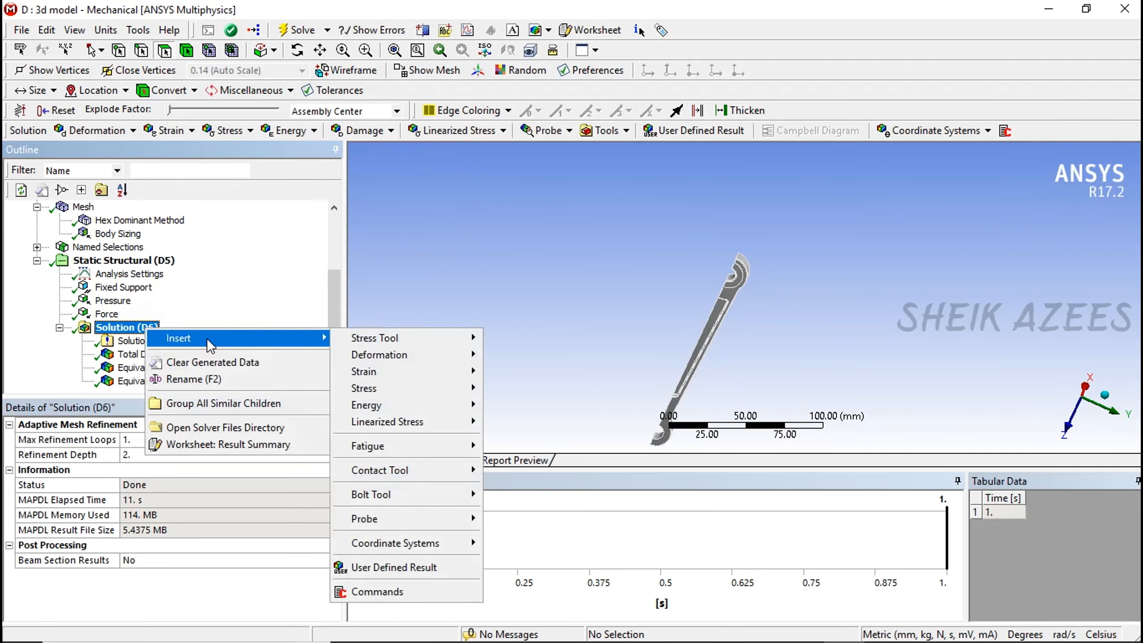
left_click(266, 282)
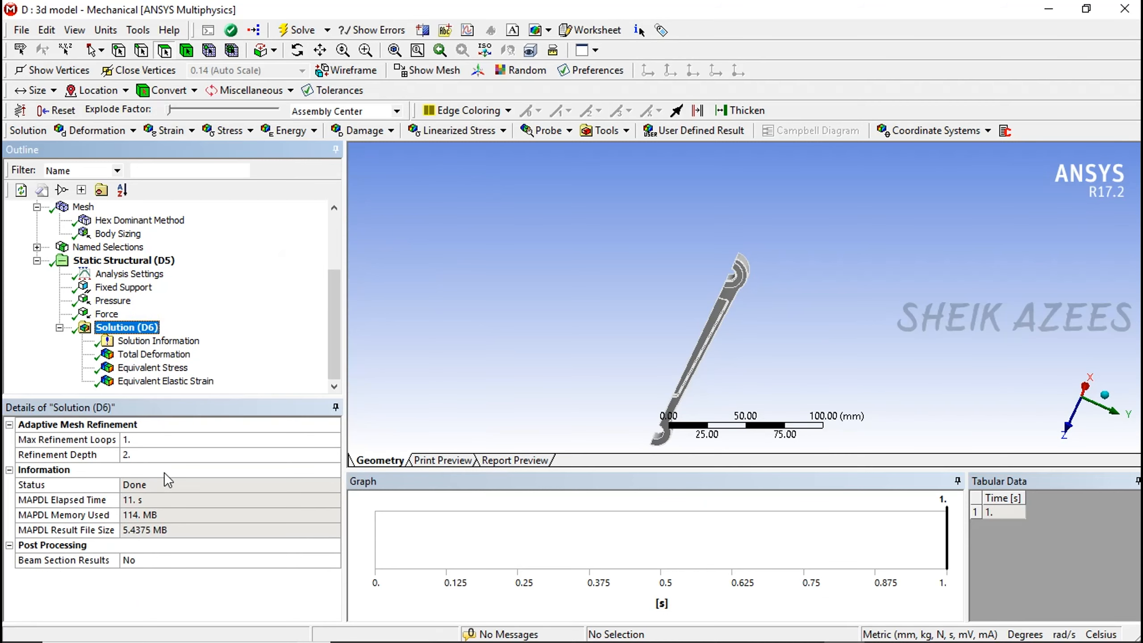
left_click(114, 343)
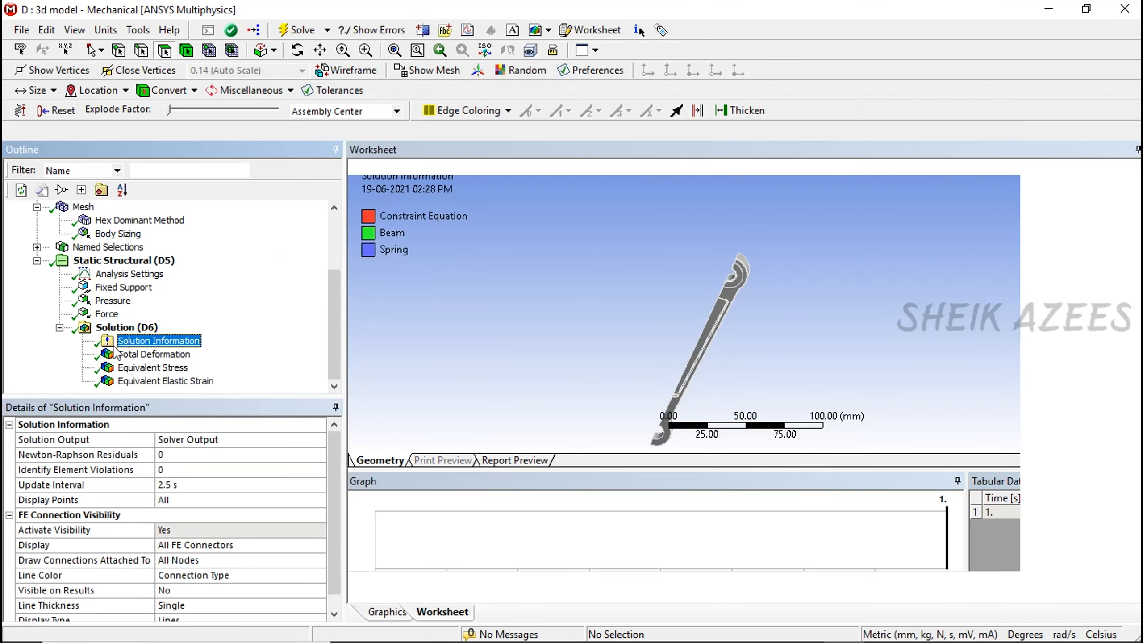
scroll(231, 482, "down", 1)
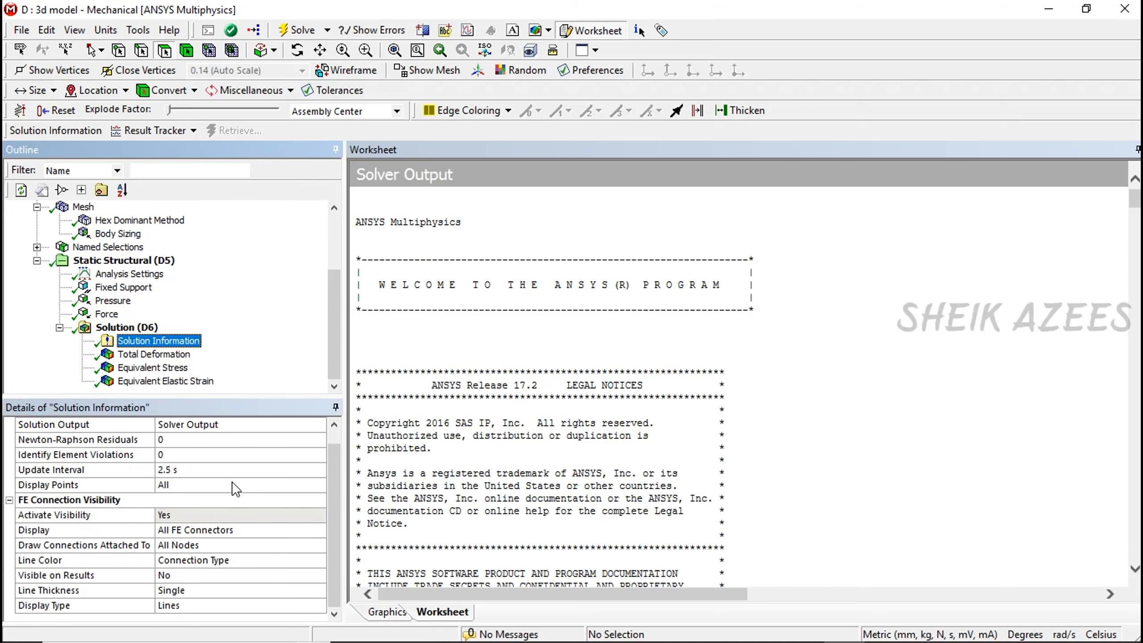
Read the Total Deformation result's details and inspect its contour on both sides of the half link.
left_click(165, 355)
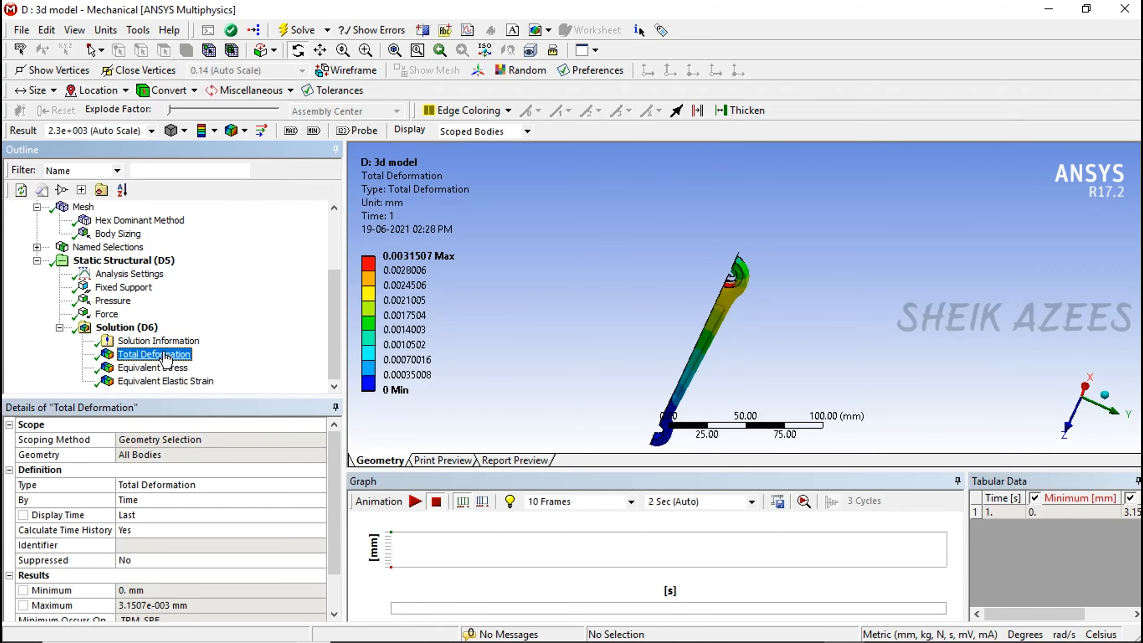
scroll(242, 500, "down", 1)
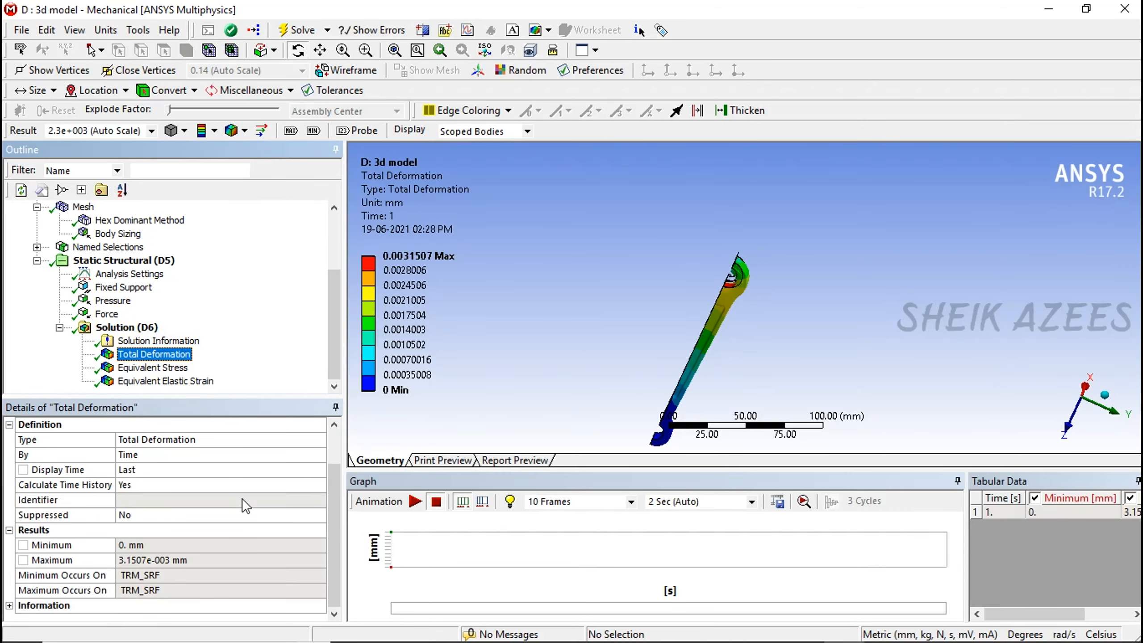
scroll(238, 487, "up", 1)
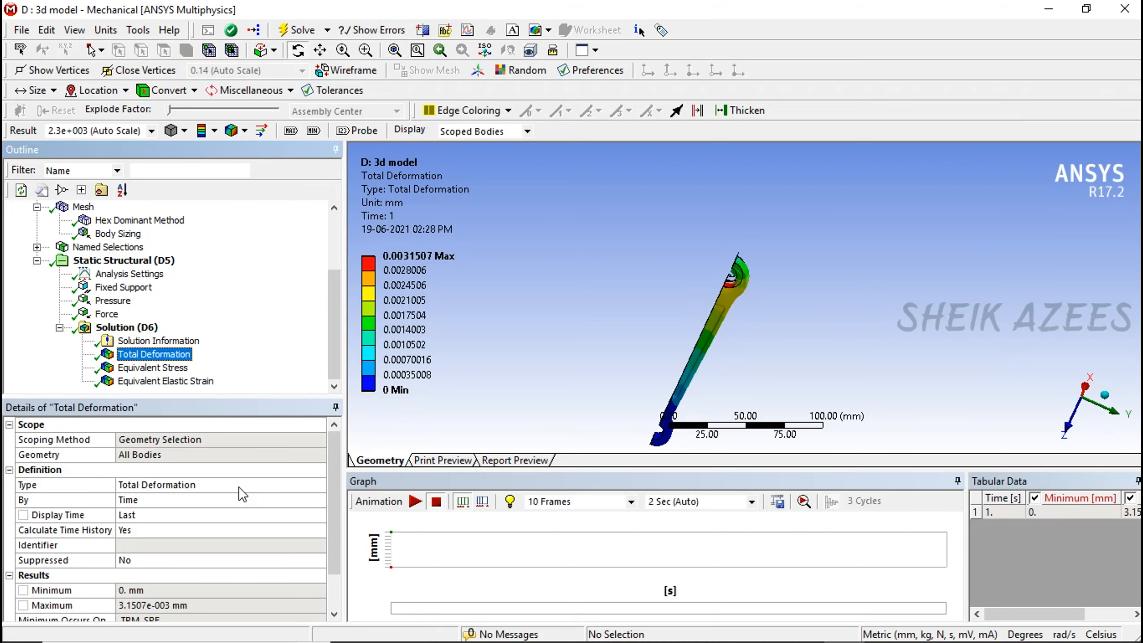
middle_click_drag(625, 370, 604, 283)
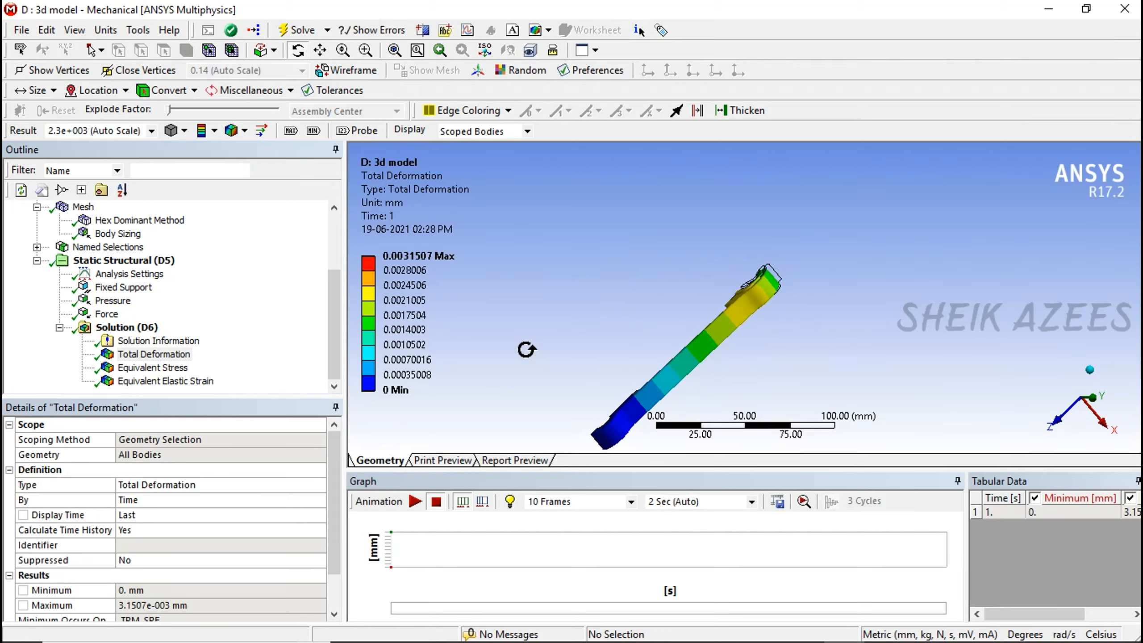
middle_click_drag(527, 349, 680, 328)
scroll(731, 241, "up", 2)
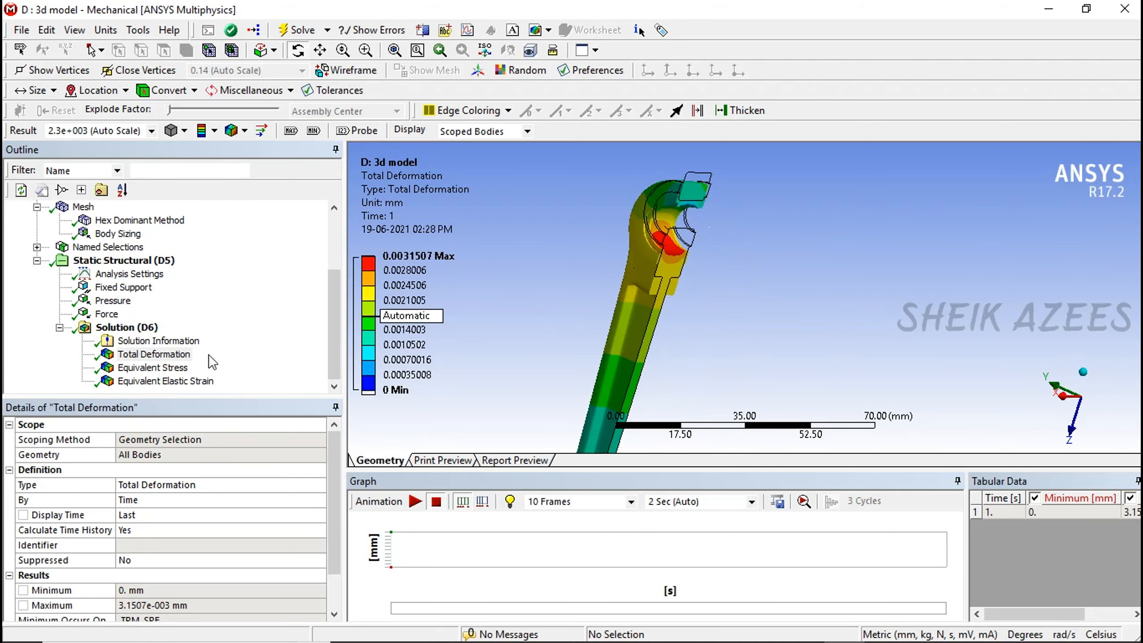
Compare the equivalent stress, total deformation and equivalent elastic strain results, ending on total deformation.
left_click(178, 368)
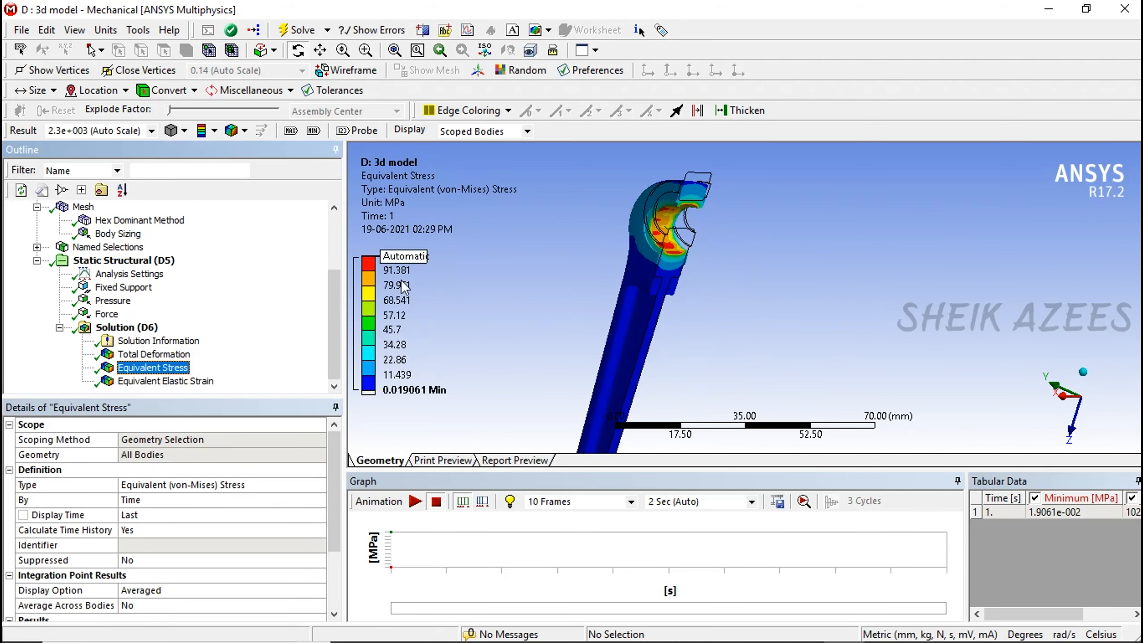
left_click(178, 355)
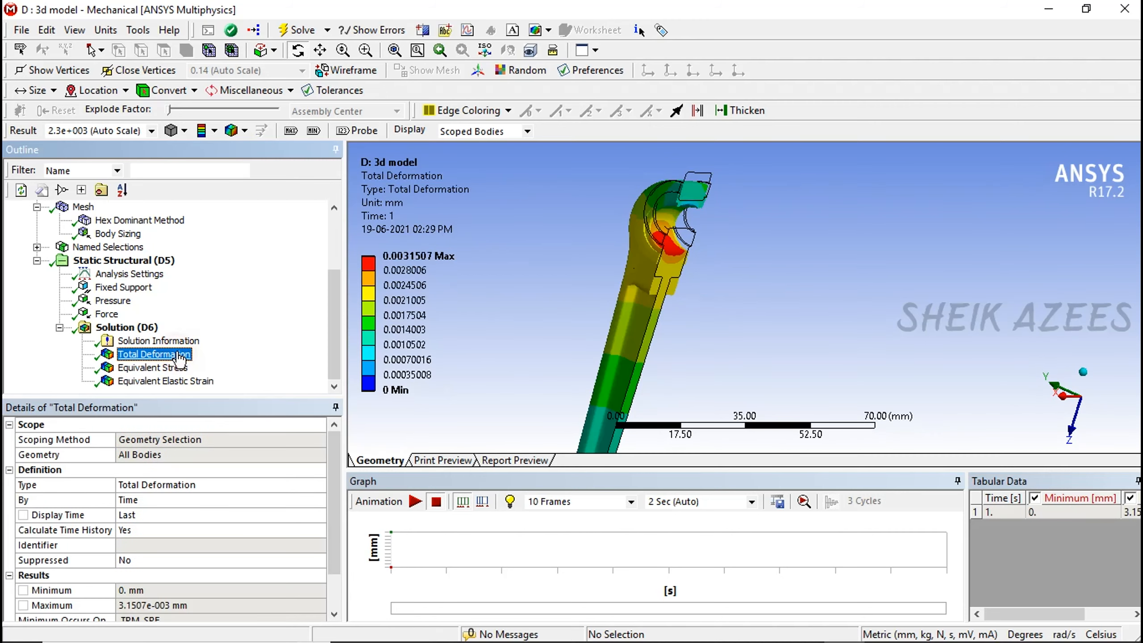
left_click(180, 386)
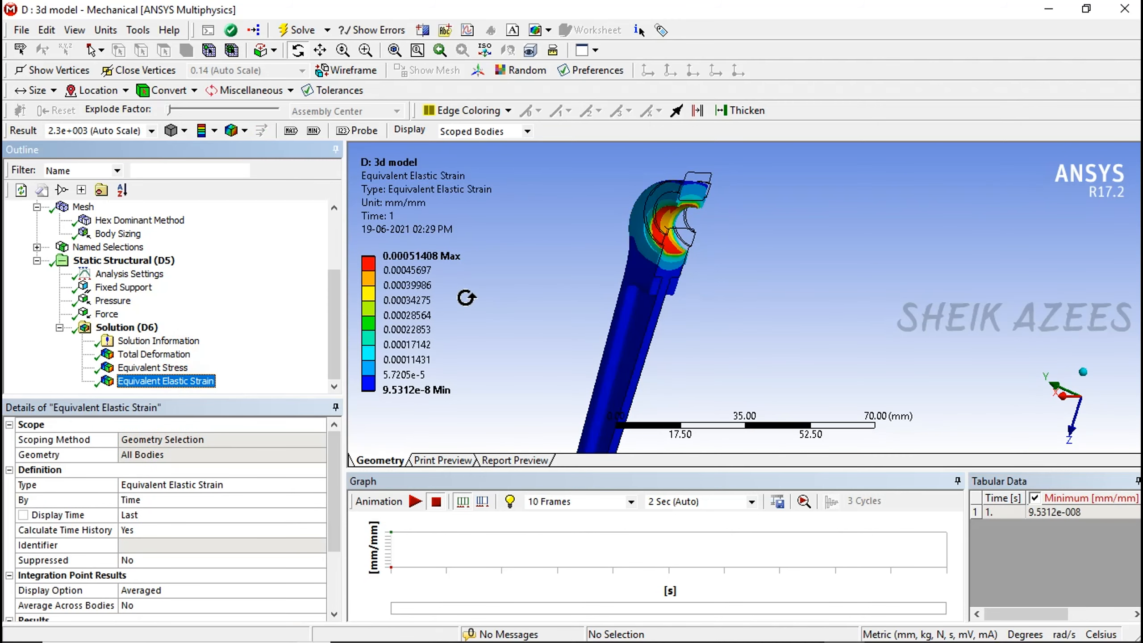
left_click(173, 356)
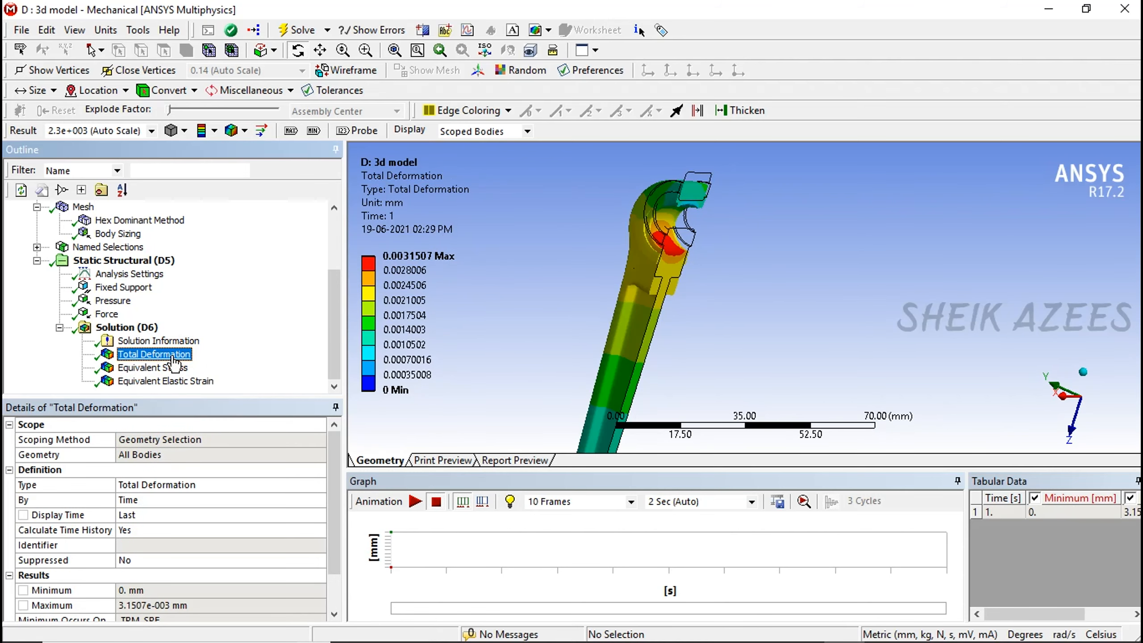